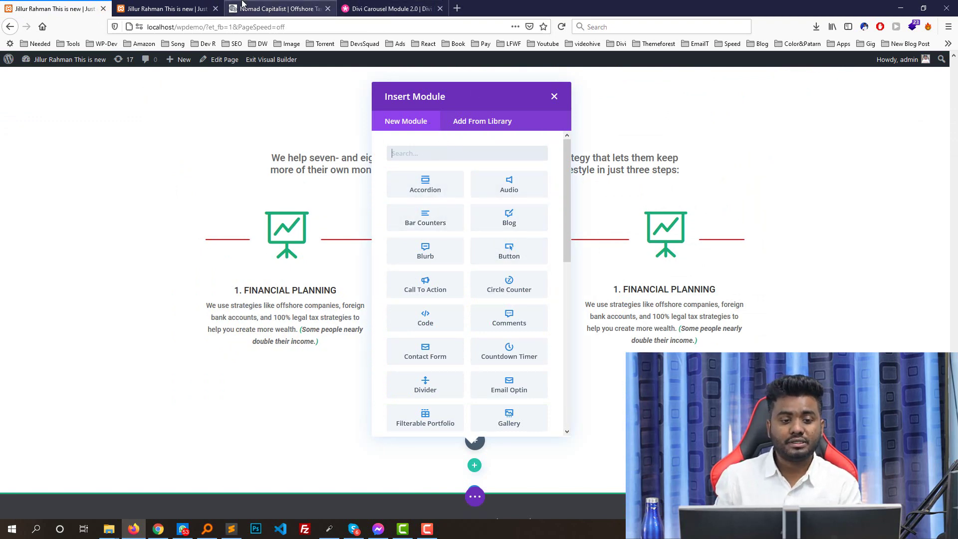
Review the Meet Our Team carousel on the Nomad Capitalist site and the Divi Carousel Module 2.0 product page.
left_click(277, 8)
scroll(710, 289, "up", 3)
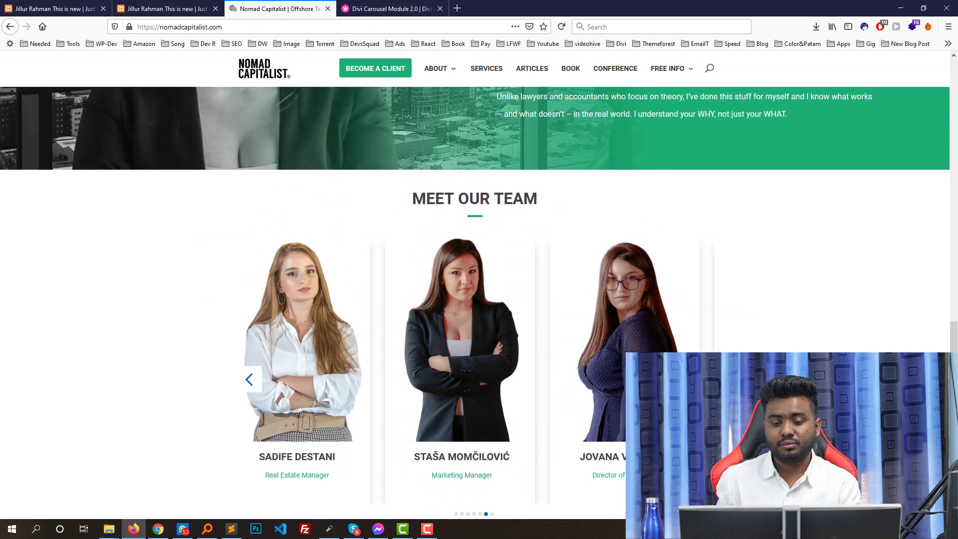
scroll(469, 274, "down", 3)
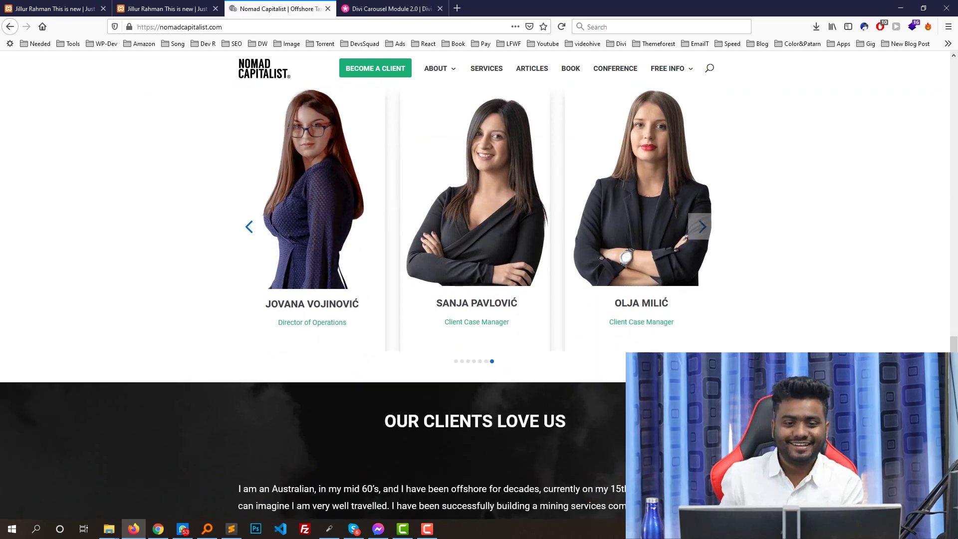
left_click(434, 5)
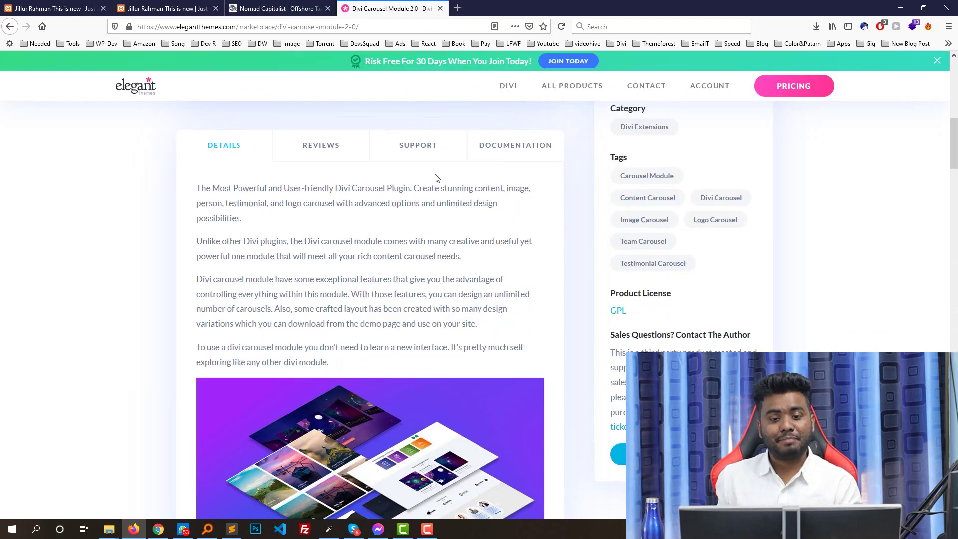
scroll(434, 176, "down", 4)
scroll(459, 174, "up", 12)
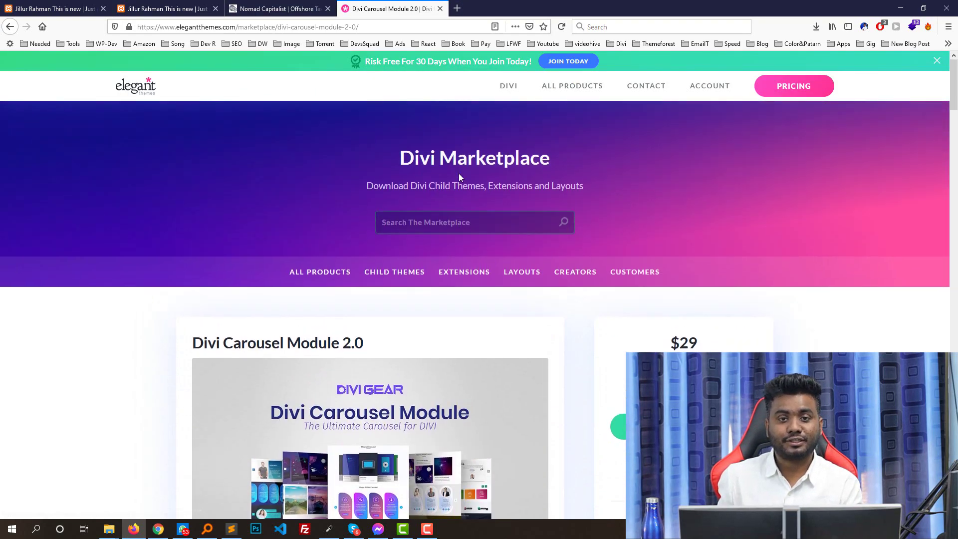
scroll(459, 173, "down", 4)
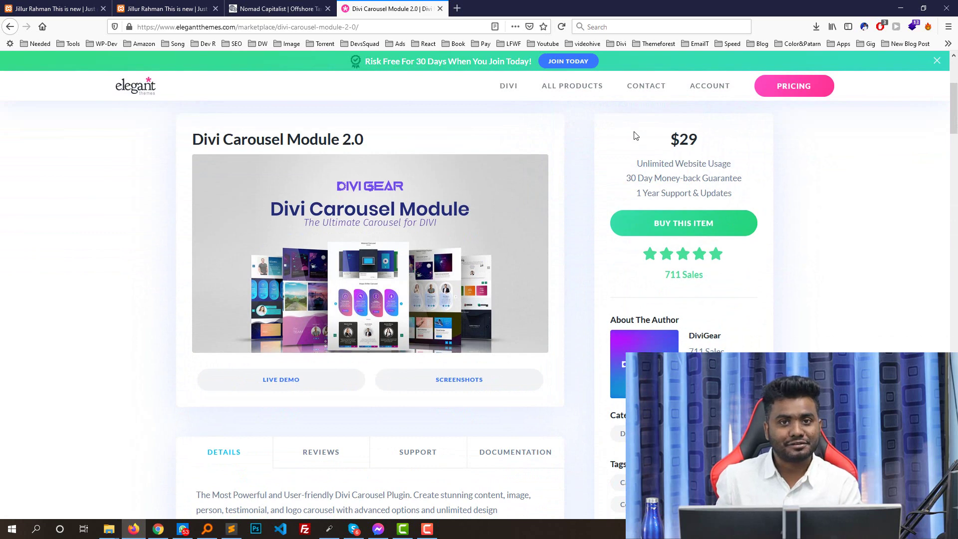
left_click(165, 8)
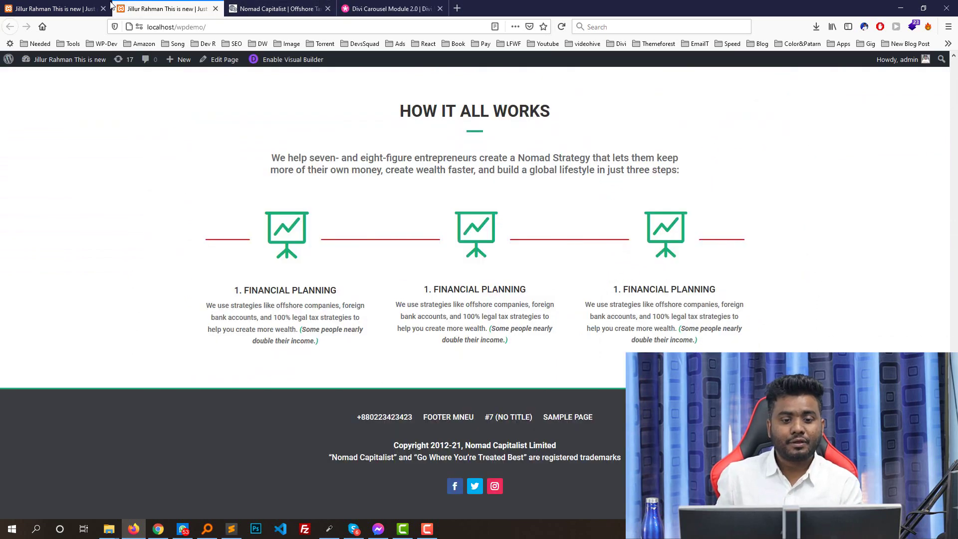
left_click(389, 9)
scroll(406, 225, "up", 3)
scroll(406, 225, "down", 2)
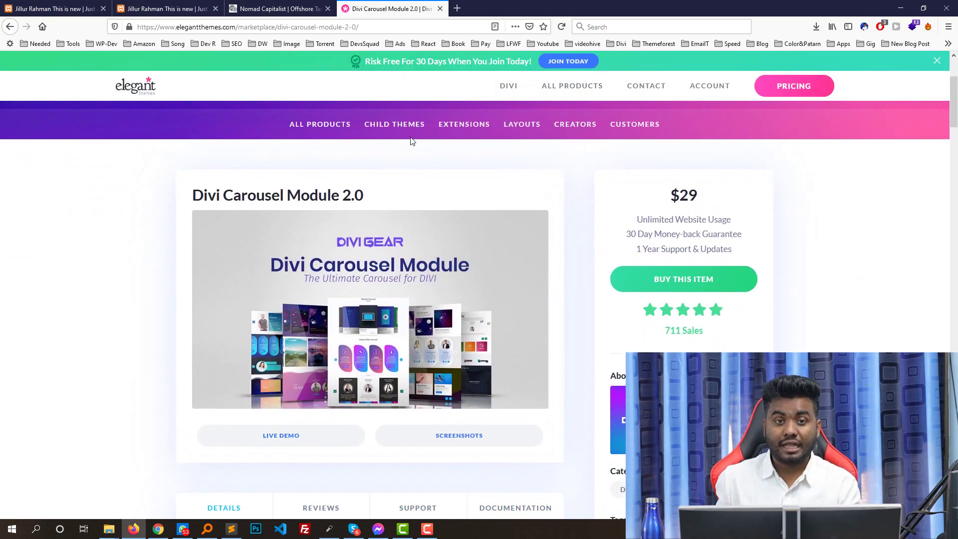
left_click(116, 6)
left_click(111, 9)
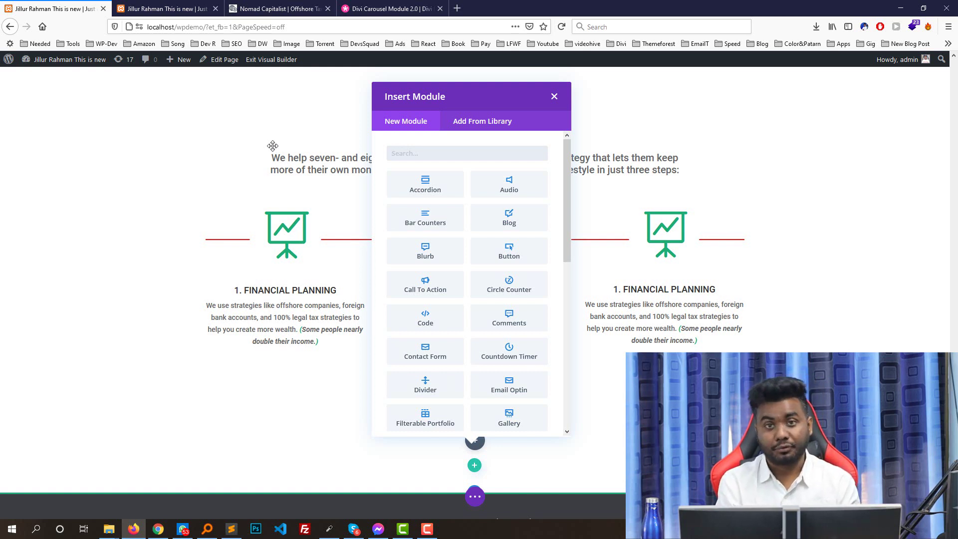
Open the demo site's WordPress dashboard and go to the page for adding new plugins.
left_click(271, 59)
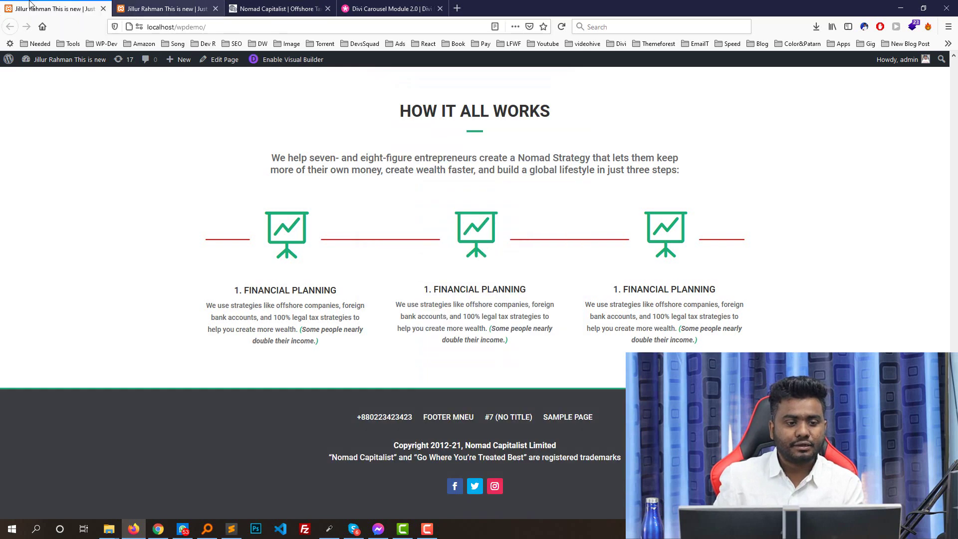
left_click(38, 80)
left_click(167, 7)
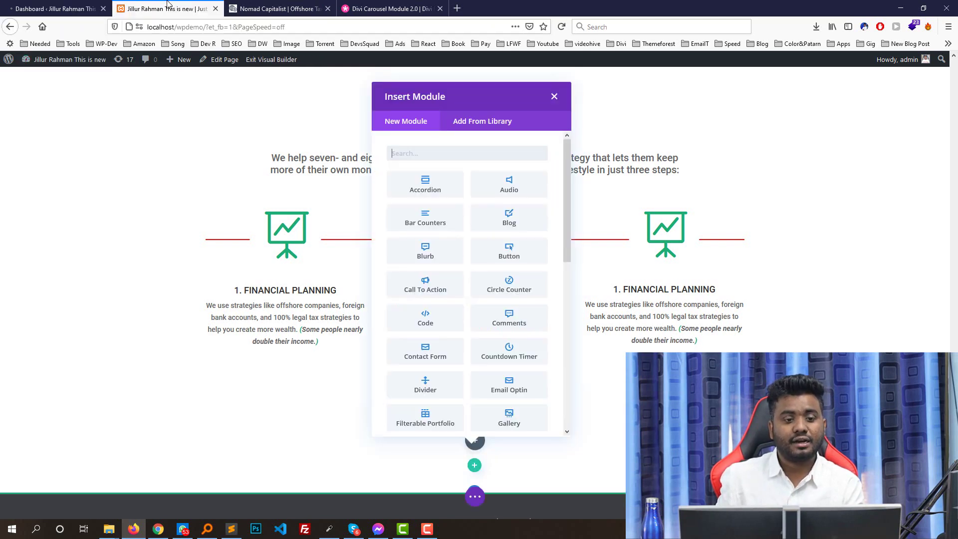
left_click(370, 7)
left_click(86, 6)
scroll(118, 98, "down", 3)
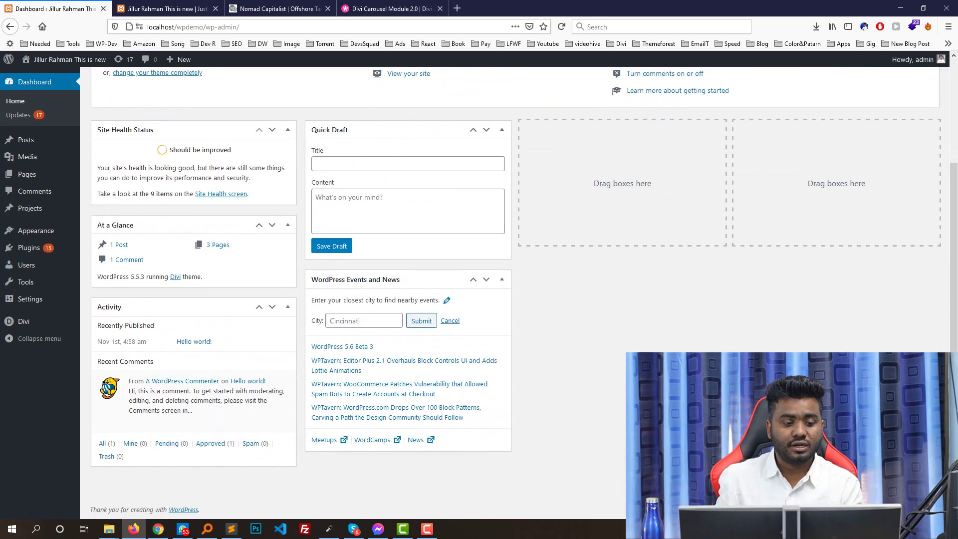
mouse_move(50, 248)
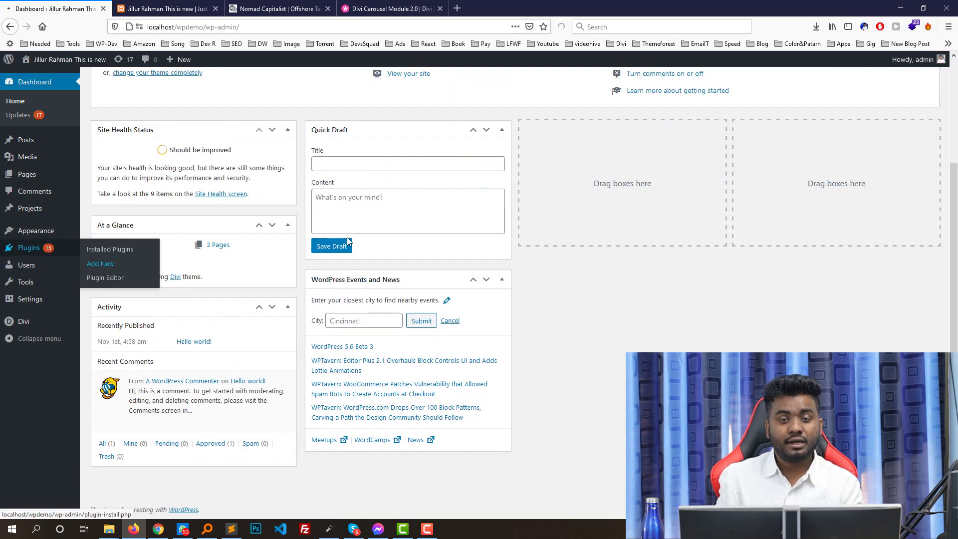
scroll(350, 238, "up", 3)
scroll(282, 179, "down", 2)
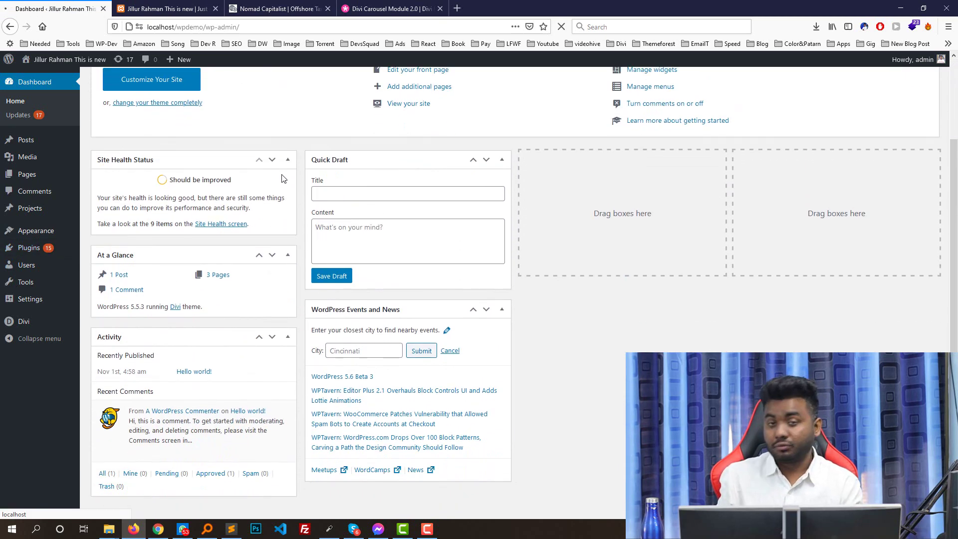
scroll(271, 175, "up", 1)
scroll(261, 167, "down", 1)
Browse the team member carousel on the Nomad Capitalist page backward to the first slide and forward again.
left_click(165, 9)
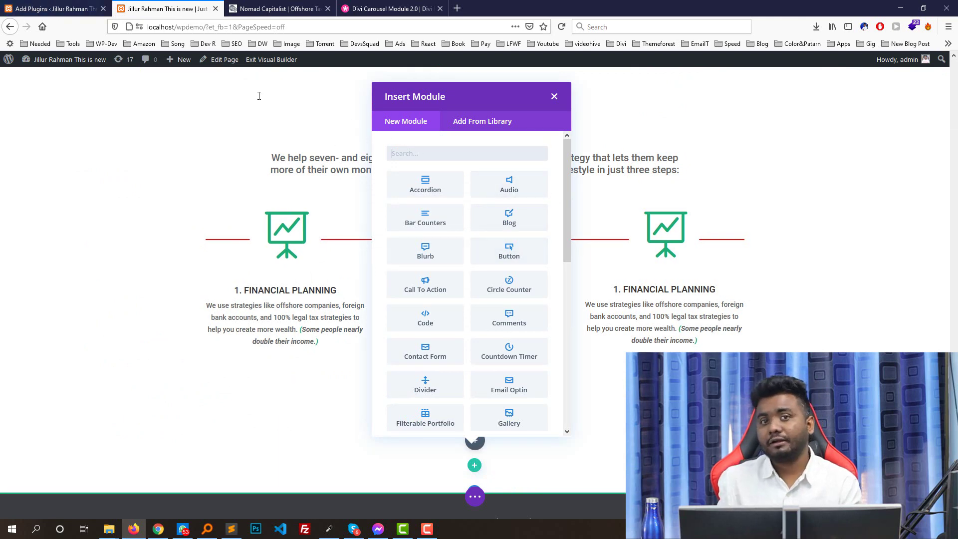
key("ctrl+shift+Tab")
key("ctrl+Tab")
key("ctrl+Tab")
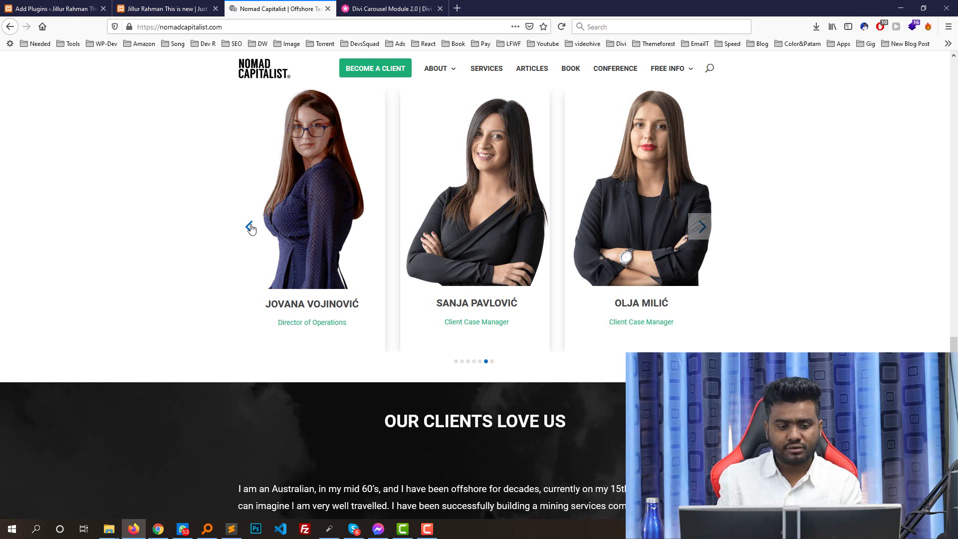
left_click(250, 227)
left_click(250, 227)
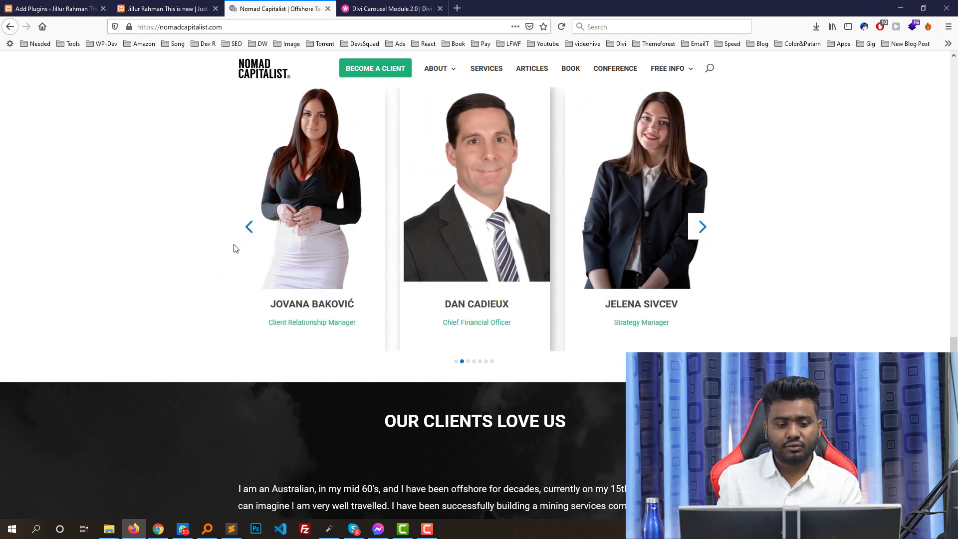
left_click(247, 231)
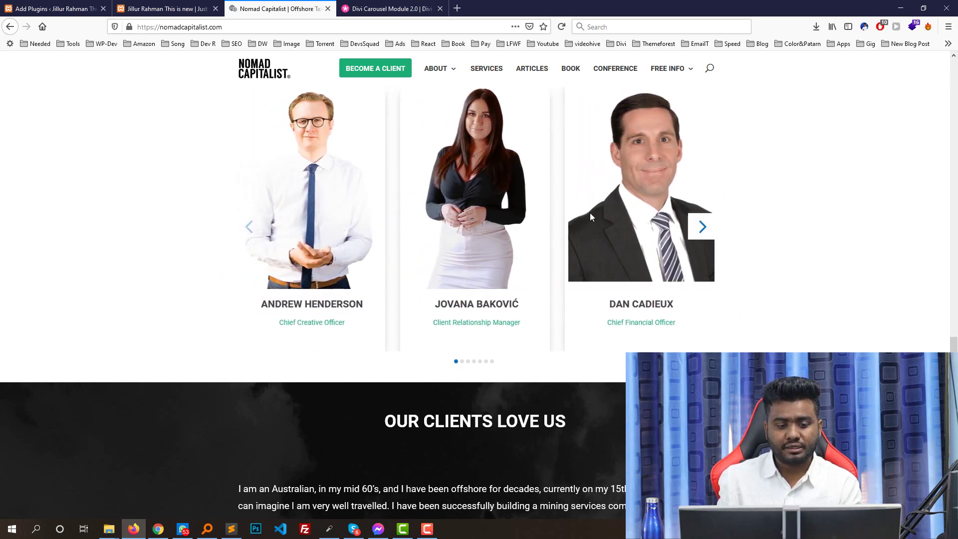
left_click(701, 228)
left_click(701, 228)
Upload Divi-Carousel-Carousel-Plugin-For-Divi-v.2.0.17.zip from the desktop's DIVI folder as a plugin, install it and activate it.
left_click(77, 6)
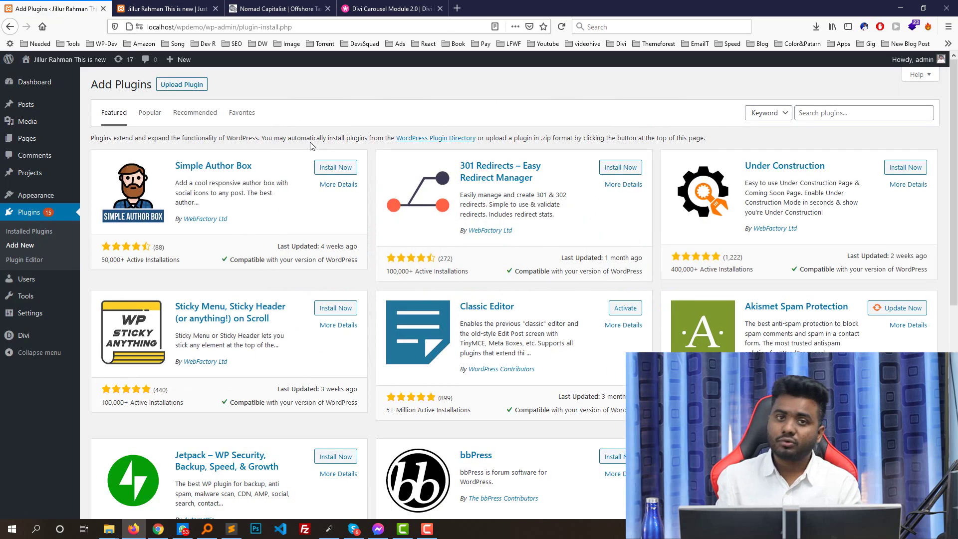
left_click(195, 88)
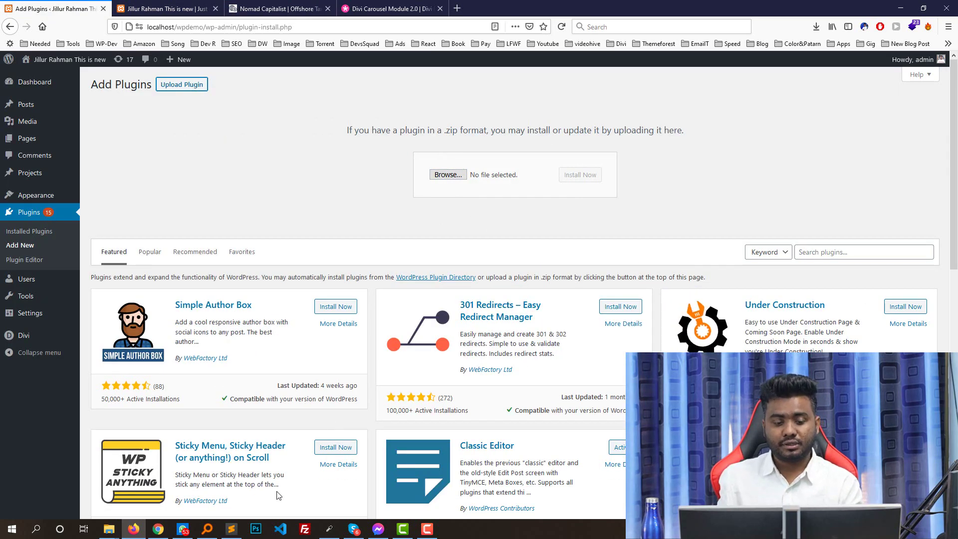
key("super+d")
double_click(436, 105)
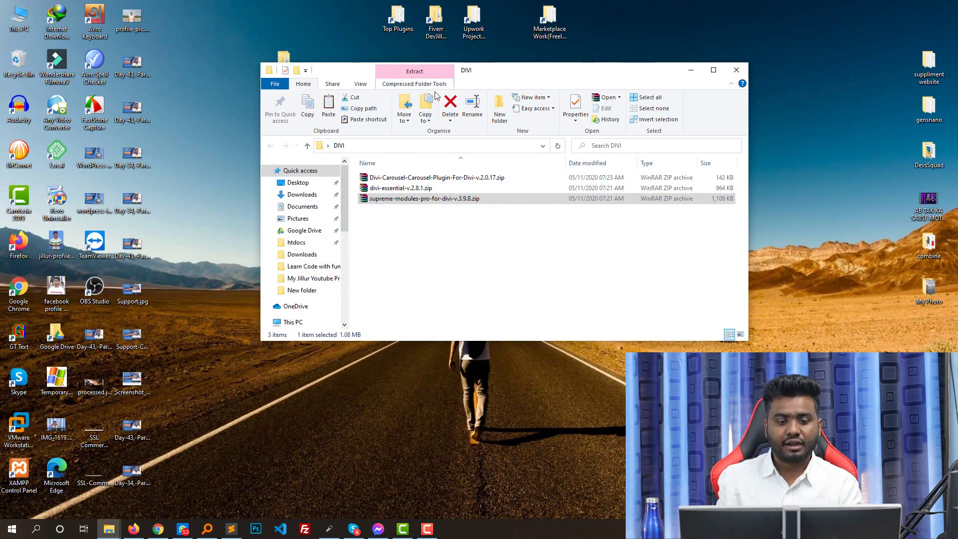
left_click(405, 180)
left_click(407, 190)
left_click(416, 179)
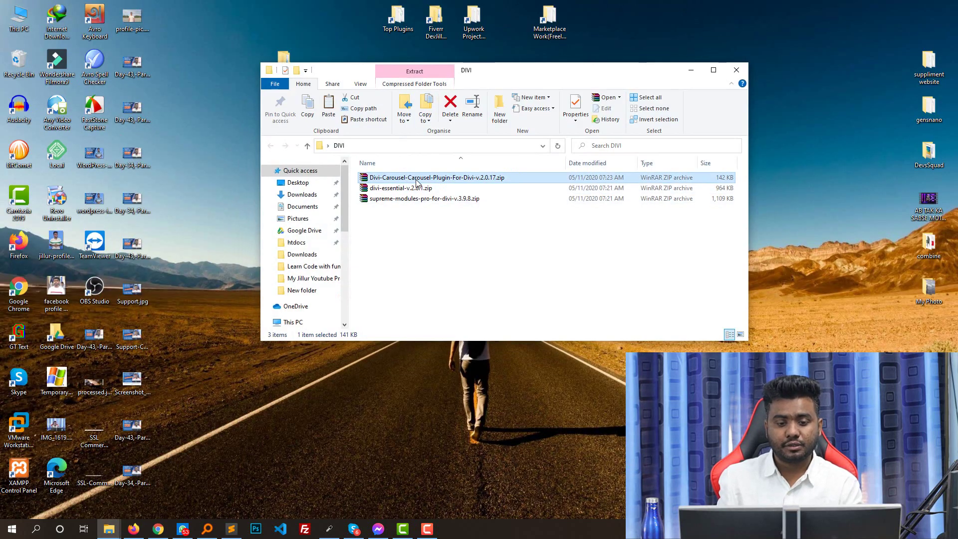
left_click_drag(419, 181, 547, 136)
left_click(603, 139)
scroll(554, 155, "up", 1)
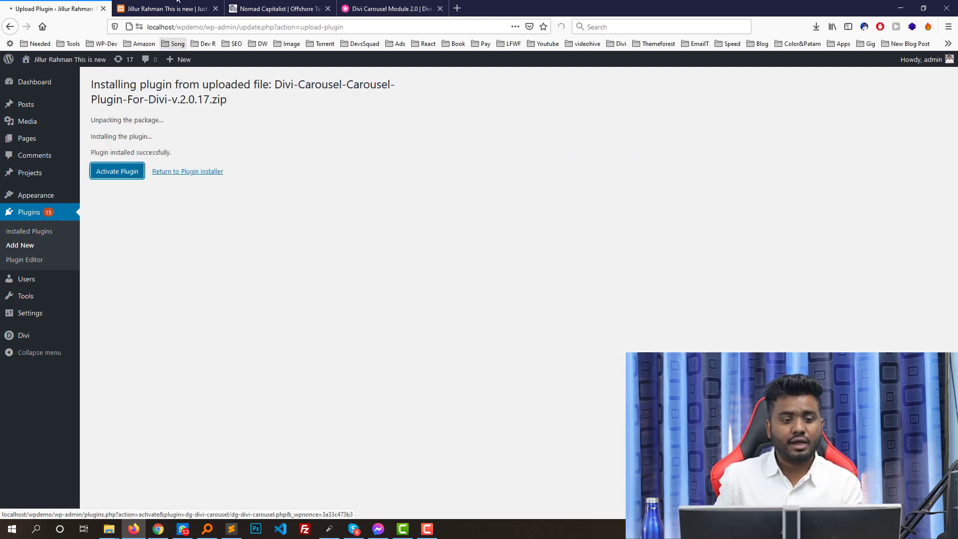
Check the installed plugins list for the Divi Carousel plugin.
left_click(165, 8)
left_click(25, 4)
left_click(149, 9)
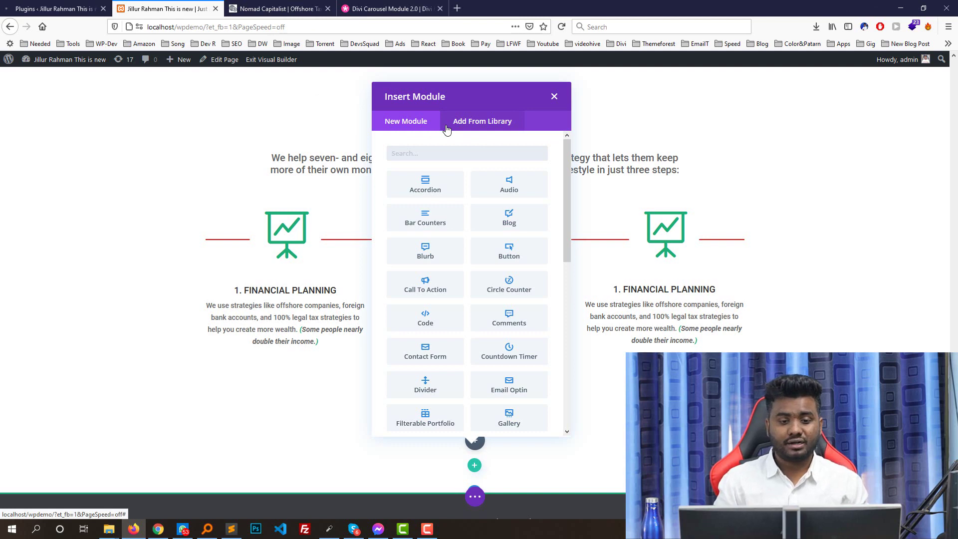
left_click(55, 8)
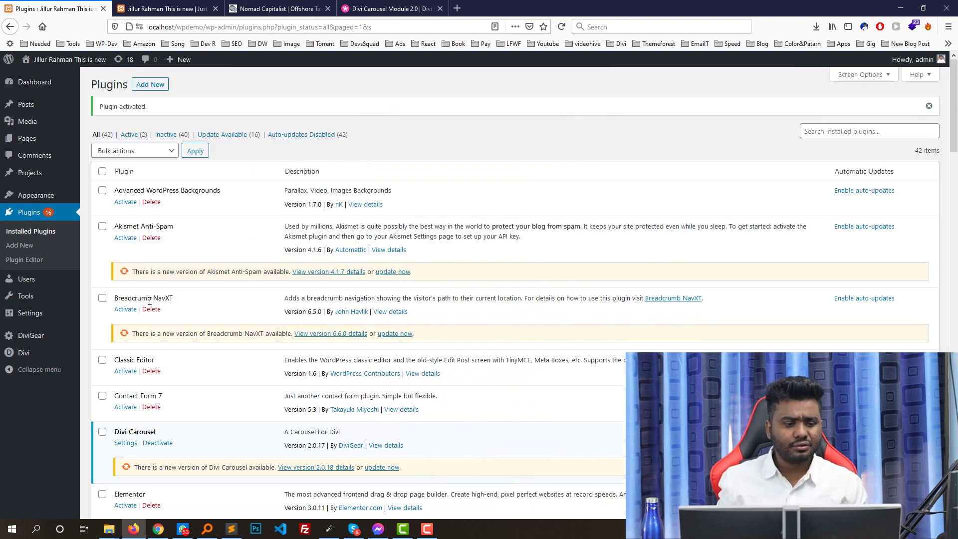
scroll(171, 309, "down", 8)
Search the builder's available modules for "carousel", then clear the search and close the module dialog.
key("ctrl+Tab")
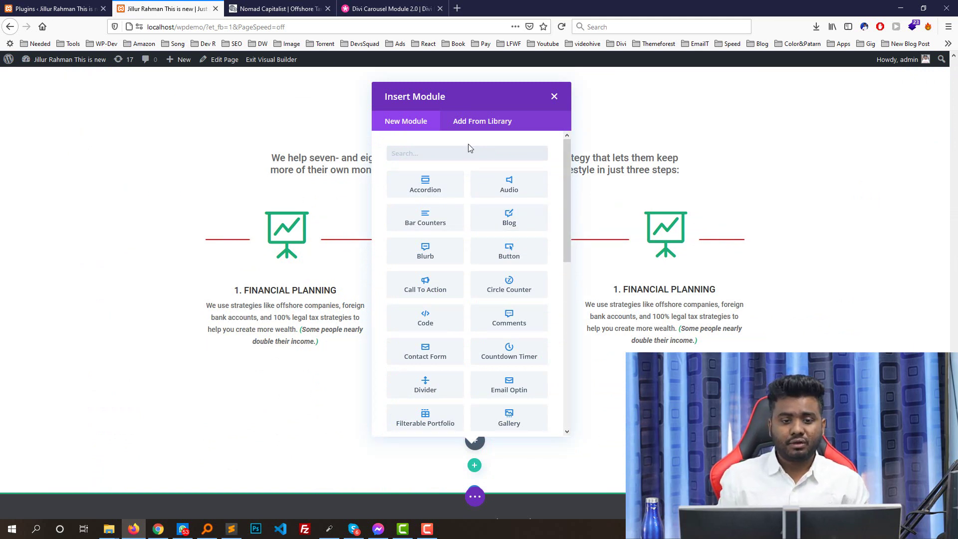
type("car")
key("BackSpace")
key("BackSpace")
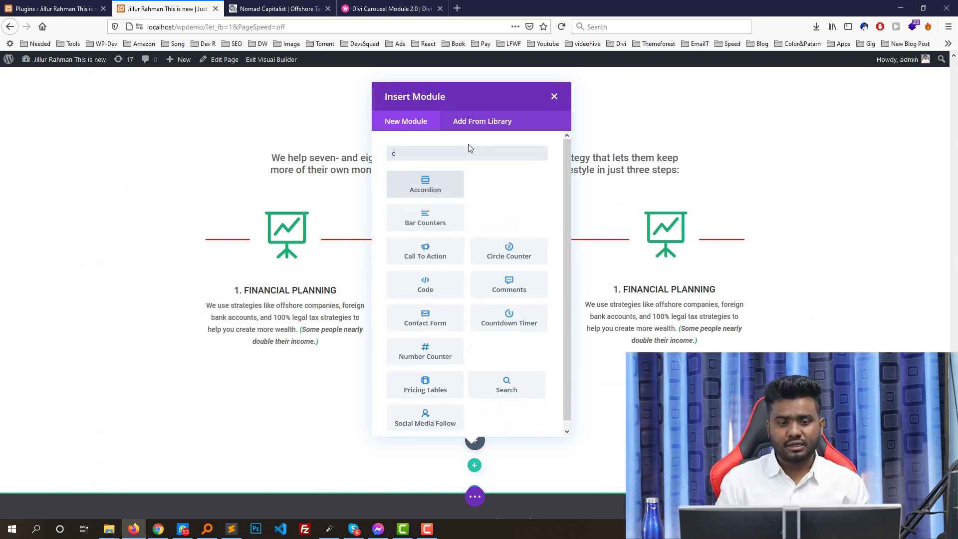
type("arouse")
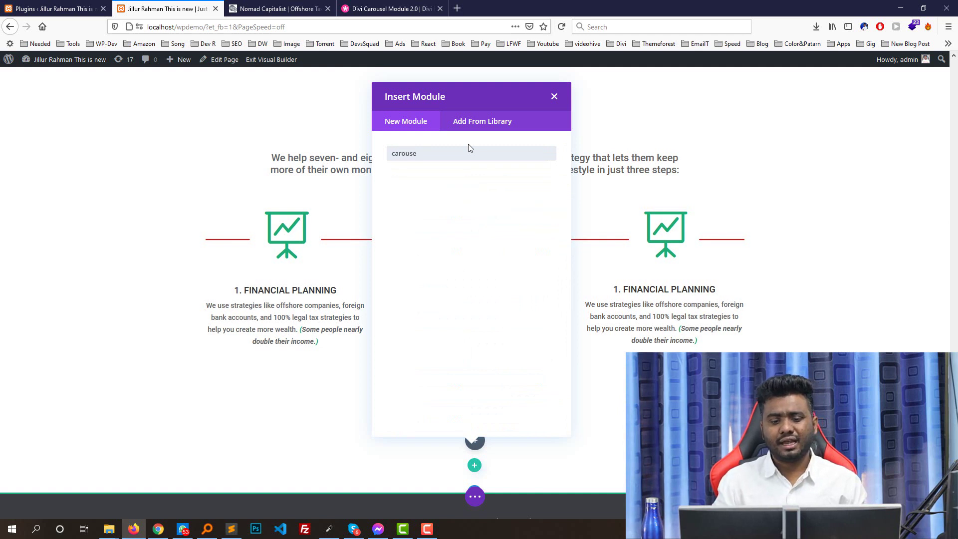
type("l")
key("BackSpace")
key("BackSpace")
key("BackSpace")
key("BackSpace")
key("BackSpace")
key("BackSpace")
key("BackSpace")
key("BackSpace")
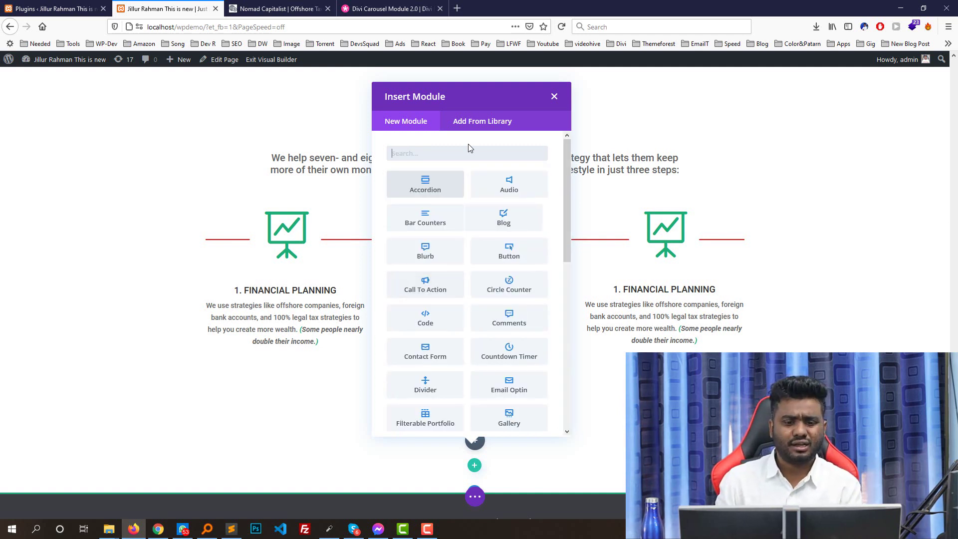
left_click(556, 97)
Reload the demo page in the visual builder to pick up the newly activated plugin.
scroll(325, 160, "down", 2)
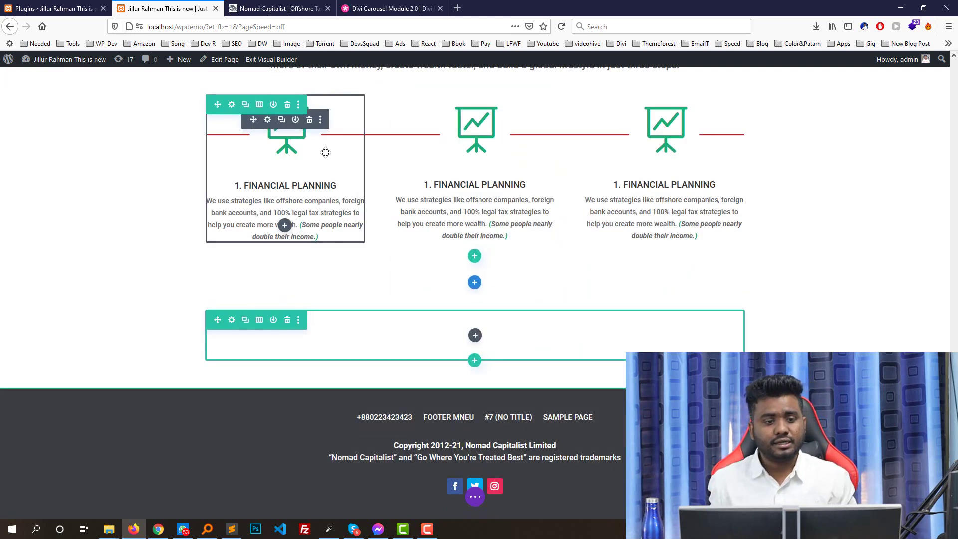
key("ctrl+r")
left_click(550, 239)
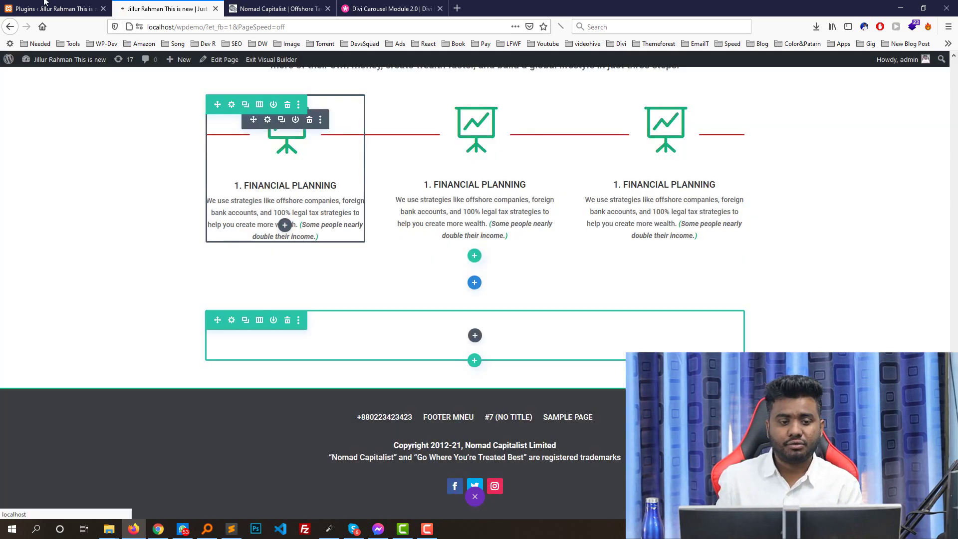
left_click(55, 9)
scroll(141, 192, "down", 7)
key("ctrl+Tab")
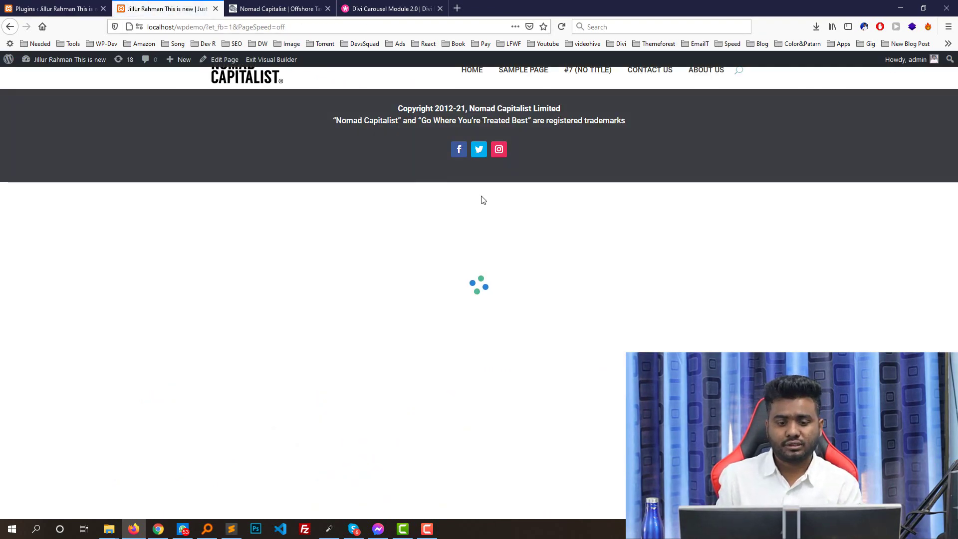
Insert a regular section with a single-column row below the "How It All Works" section.
scroll(439, 239, "down", 20)
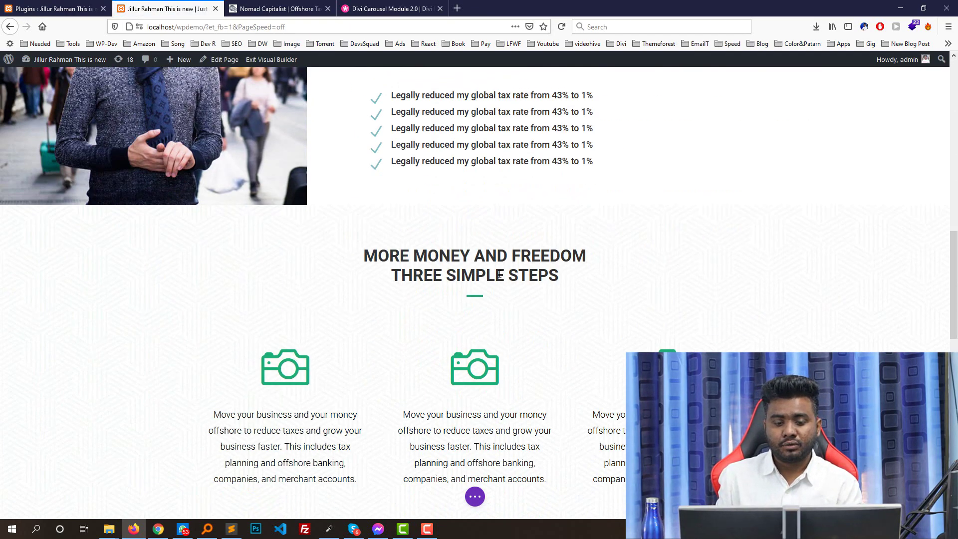
scroll(498, 283, "down", 7)
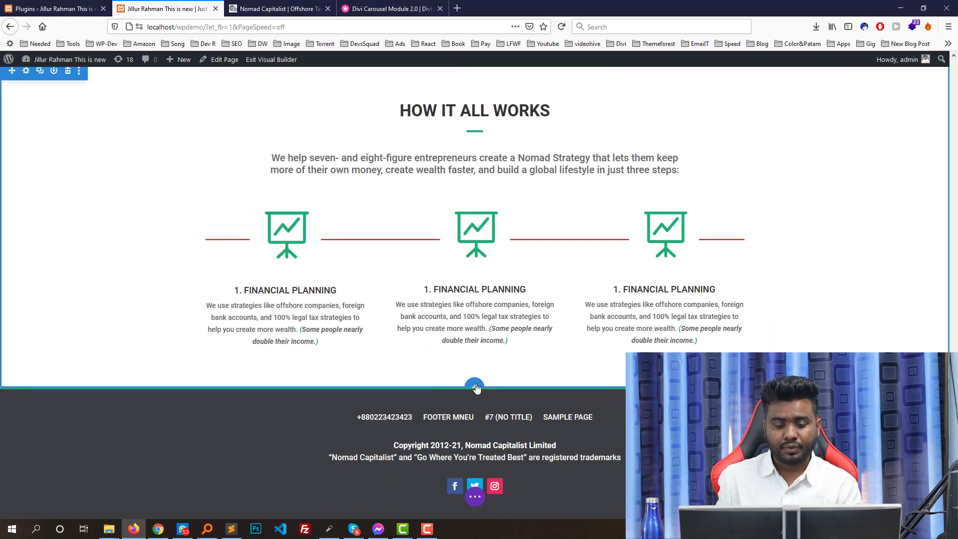
key("ctrl+x")
key("ctrl+z")
scroll(475, 349, "down", 6)
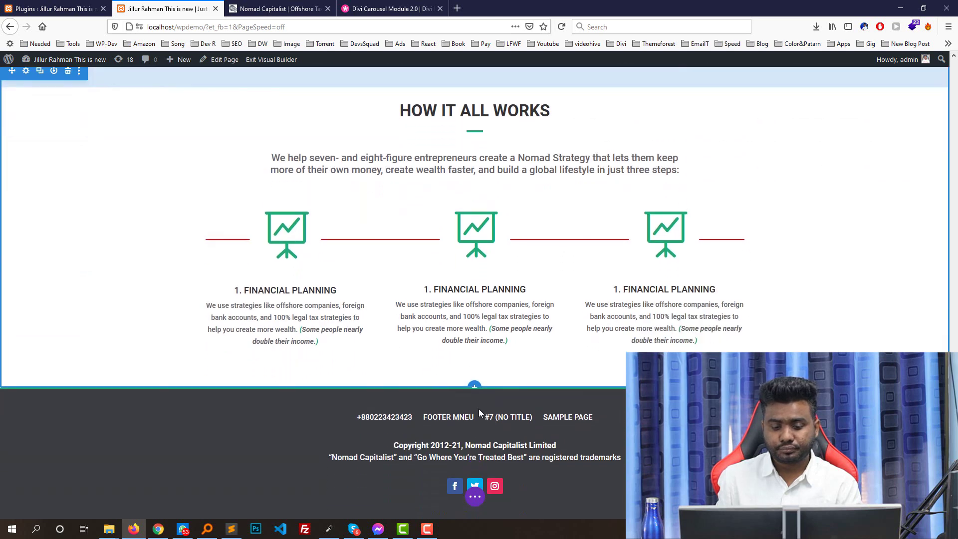
left_click(474, 387)
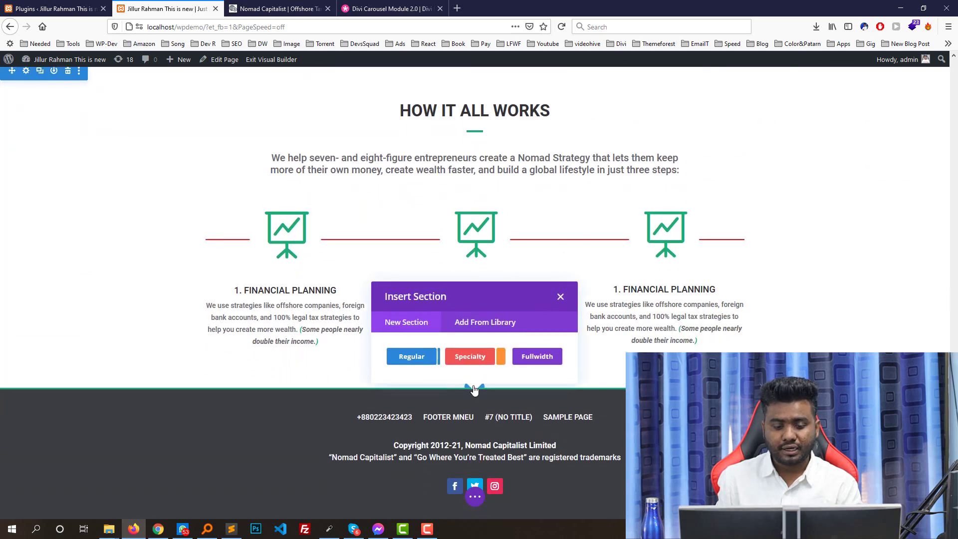
left_click(427, 361)
left_click(475, 367)
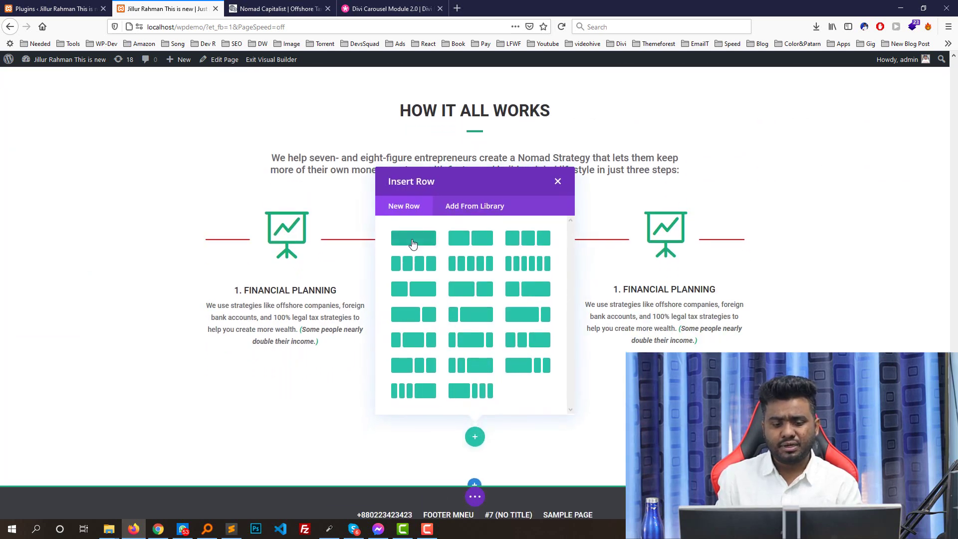
left_click(413, 243)
Search the available modules for "caro" to find the Divi Carousel module for the new row.
scroll(466, 287, "down", 5)
scroll(451, 200, "up", 5)
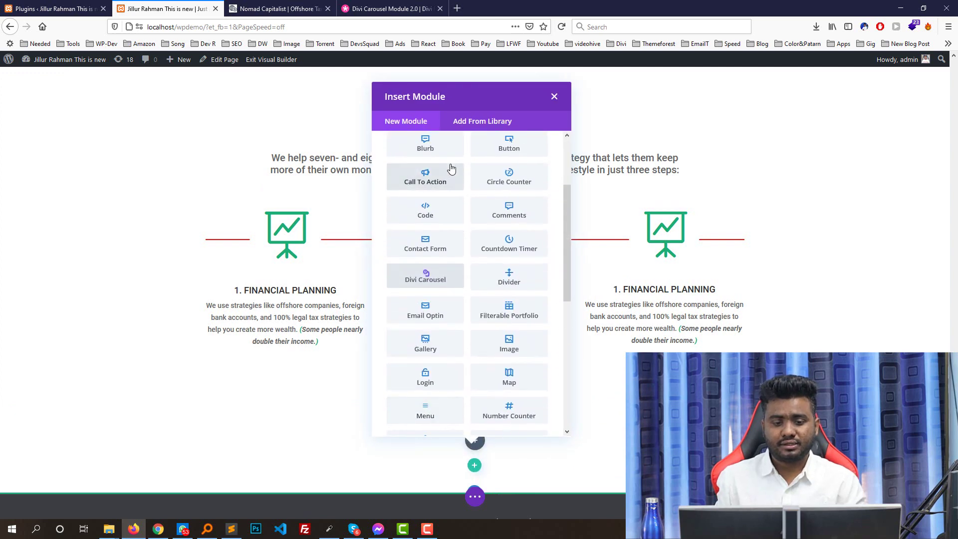
scroll(452, 169, "up", 3)
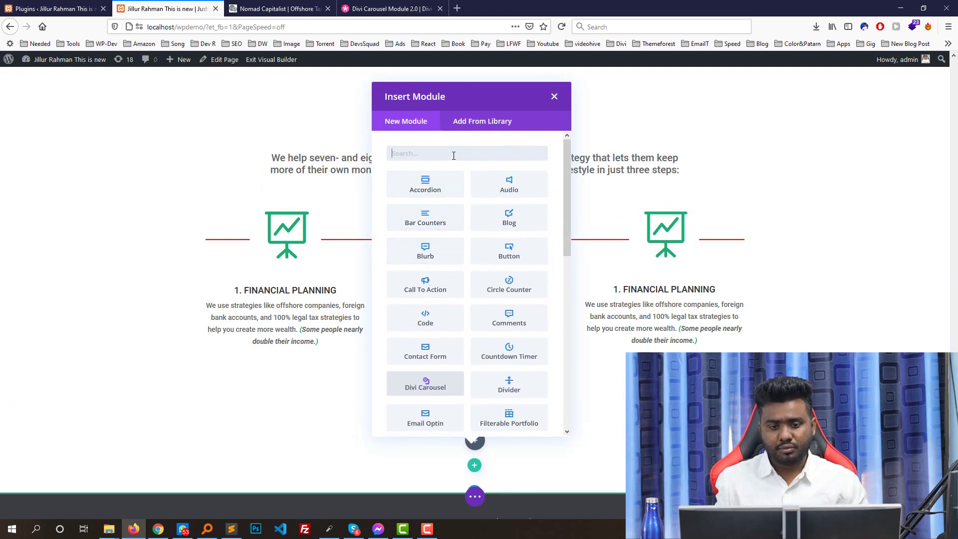
type("ca")
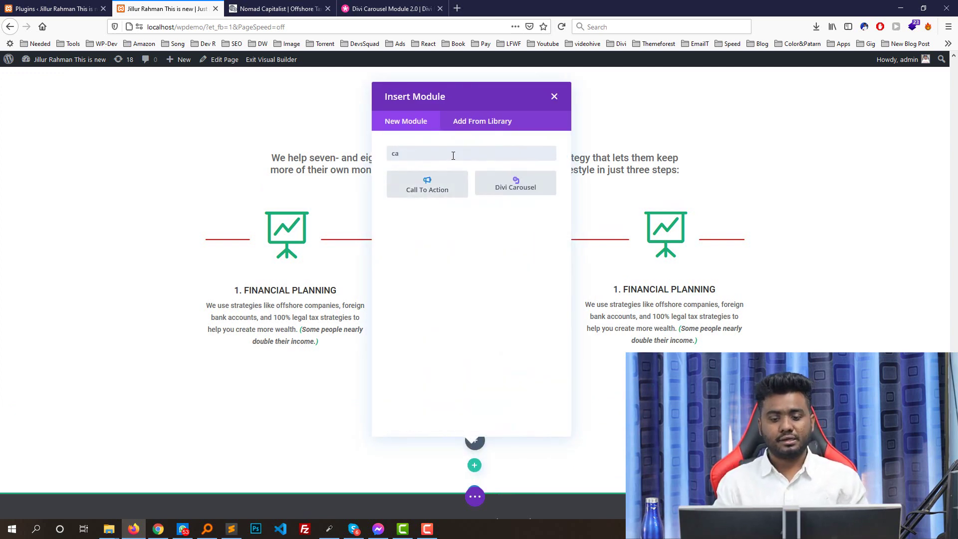
type("ro")
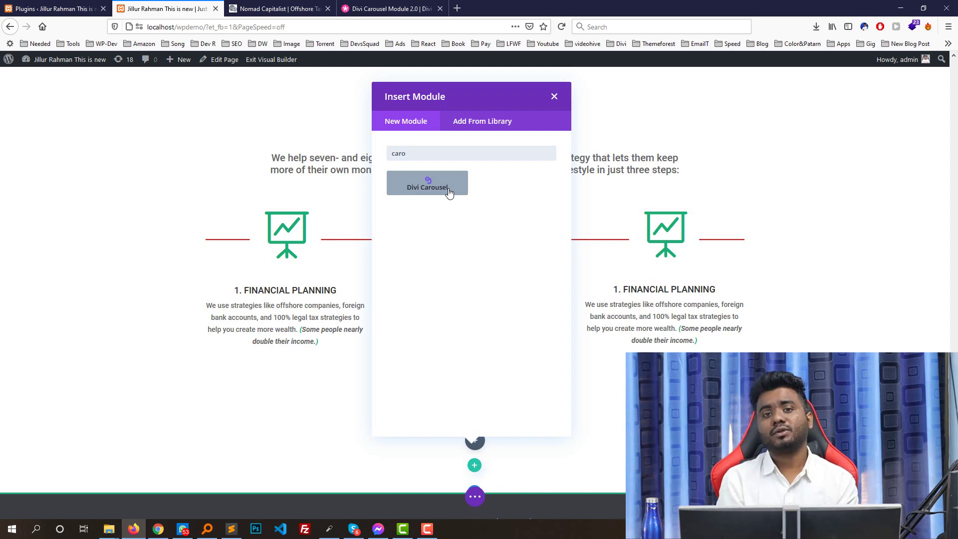
Review the Divi Carousel Module 2.0 marketplace page, then return to the demo page's module dialog.
left_click(390, 9)
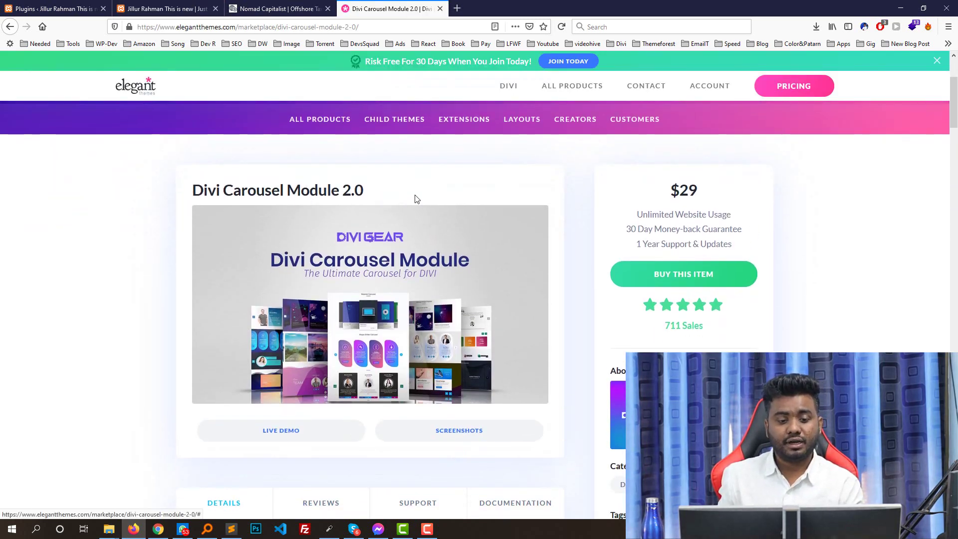
left_click(171, 6)
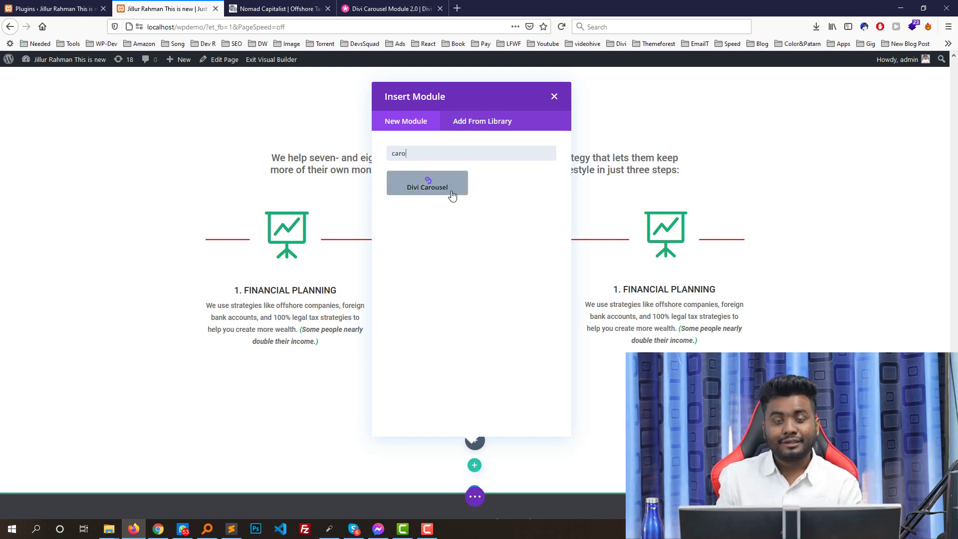
left_click(421, 7)
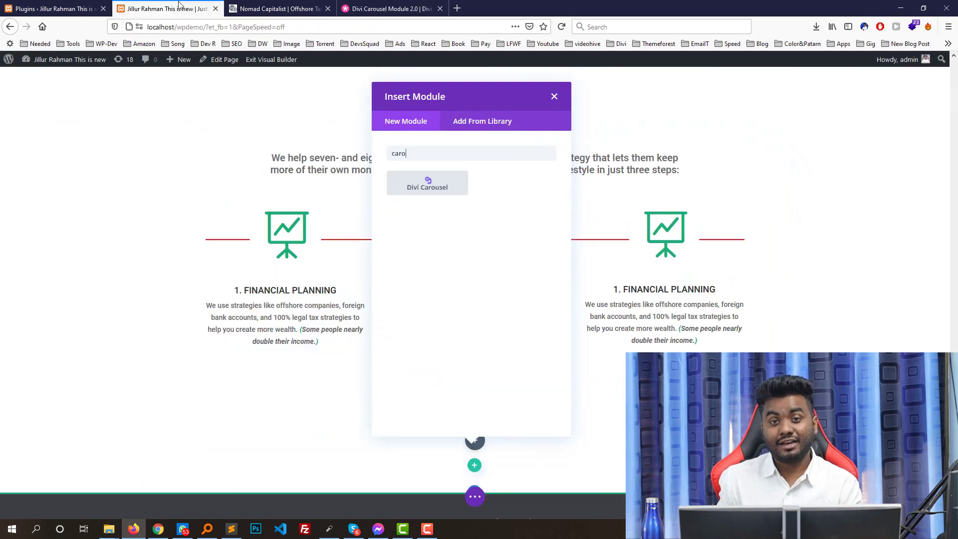
left_click(181, 7)
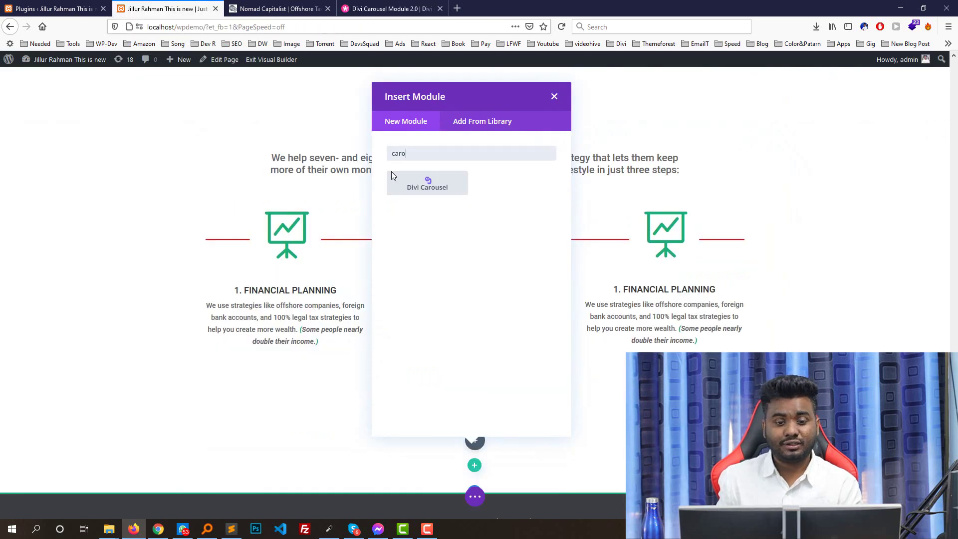
left_click(59, 8)
left_click(219, 5)
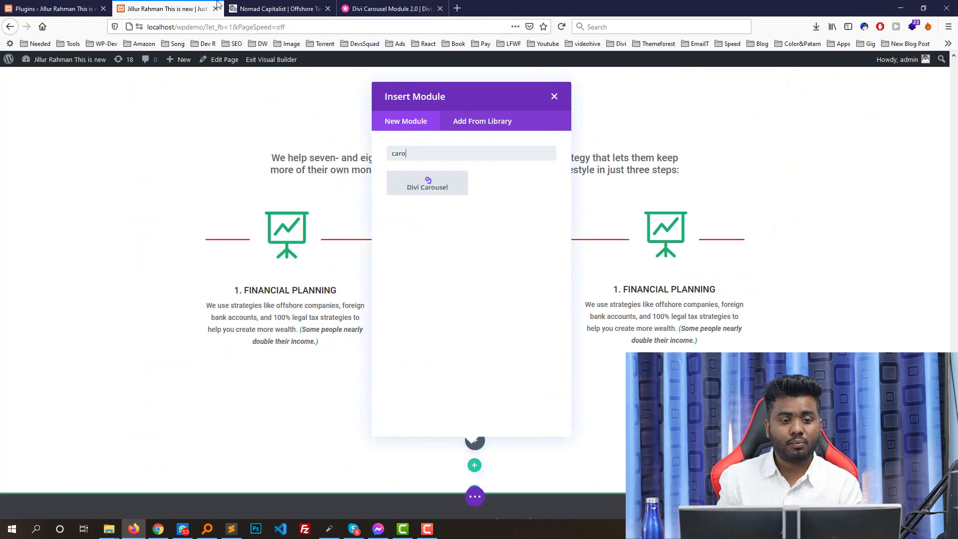
Insert the Divi Carousel module and set it to show 3 items on desktop, matching the Nomad Capitalist team carousel.
left_click(448, 184)
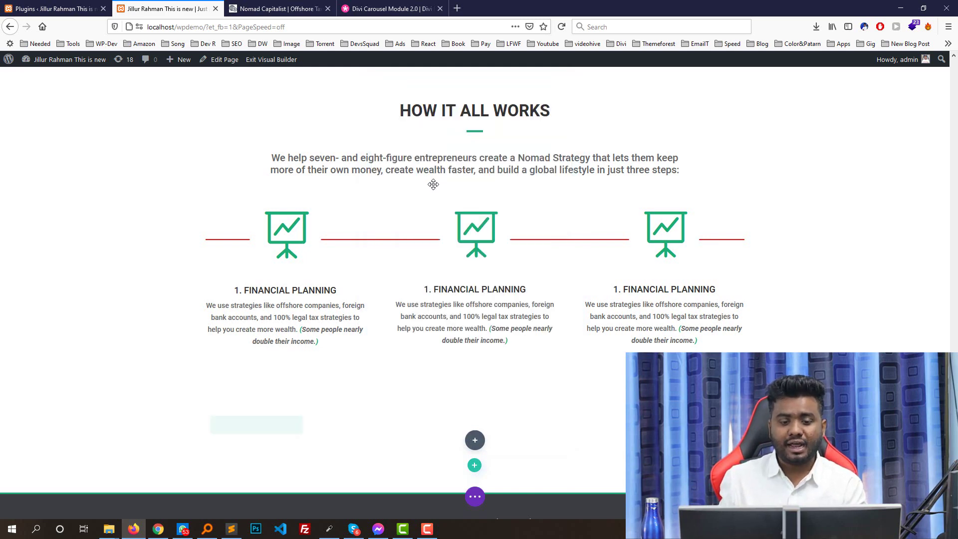
left_click(277, 8)
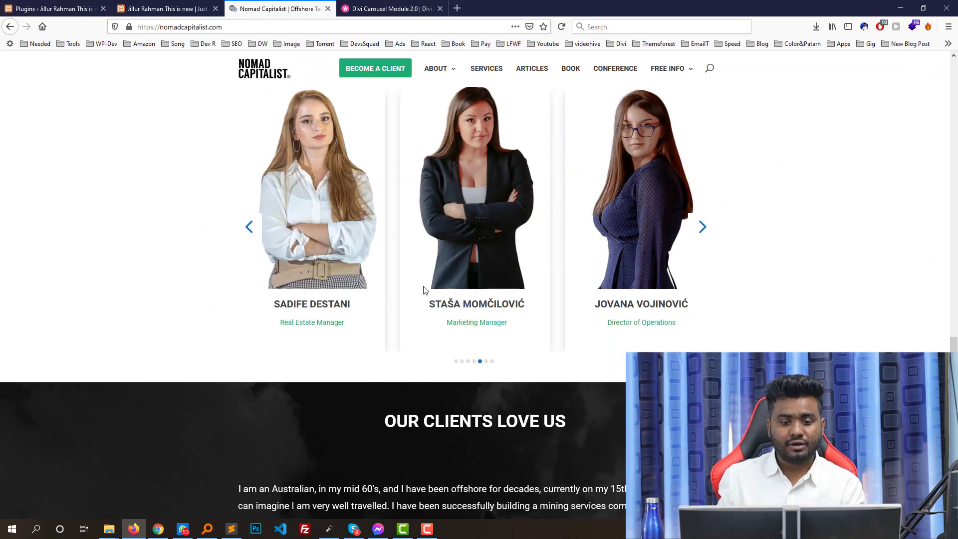
scroll(519, 211, "up", 4)
left_click(168, 9)
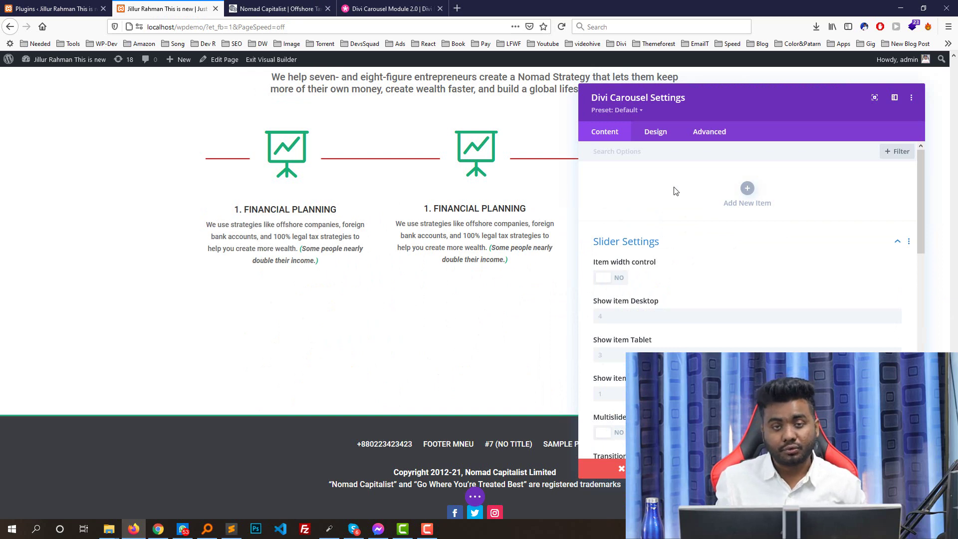
left_click(607, 321)
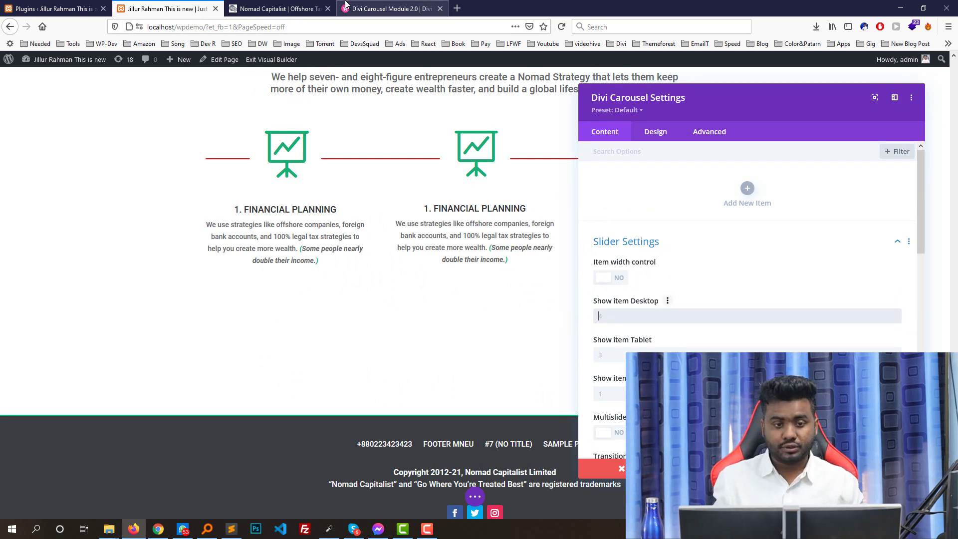
left_click(277, 9)
scroll(430, 242, "down", 3)
left_click(170, 6)
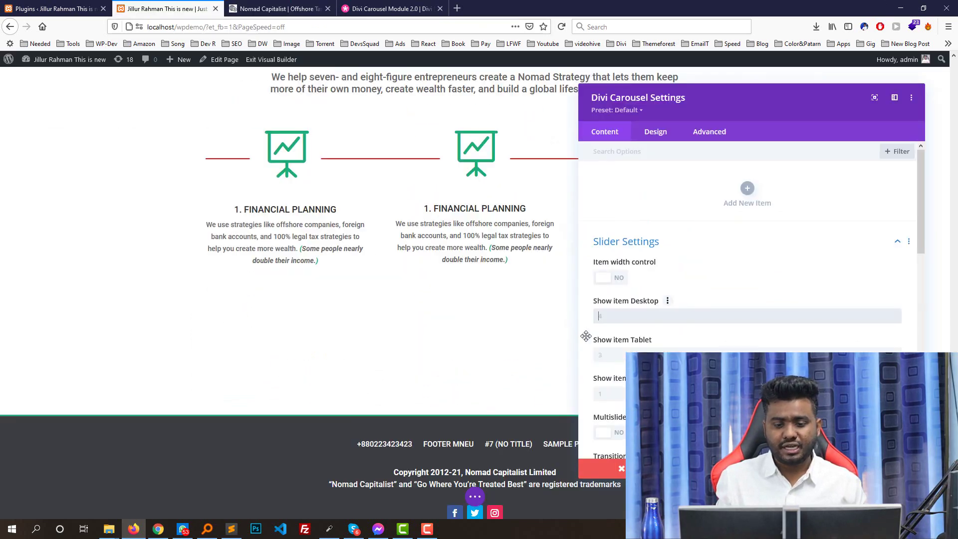
scroll(669, 320, "down", 3)
scroll(709, 250, "up", 3)
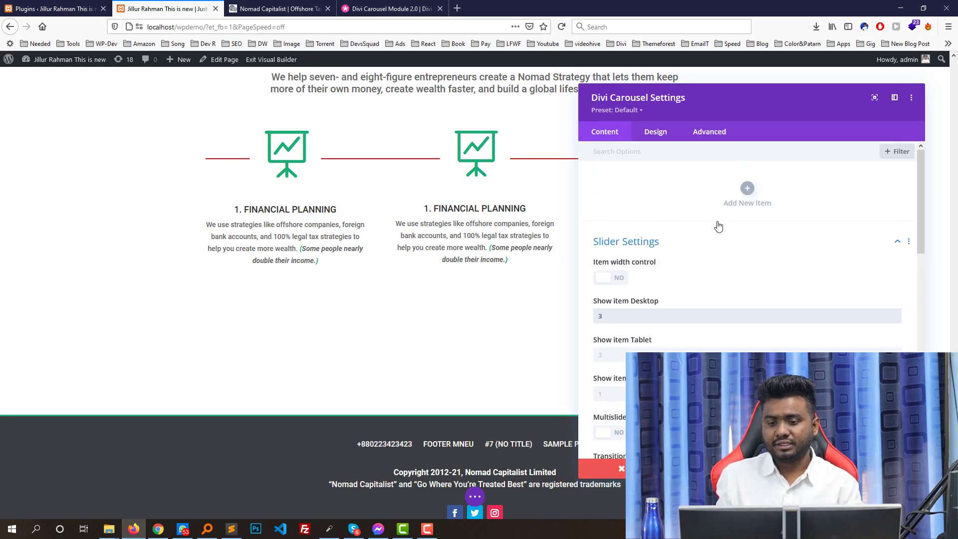
Add a carousel item and copy the first team member's name from the Nomad Capitalist page into its title.
left_click(748, 189)
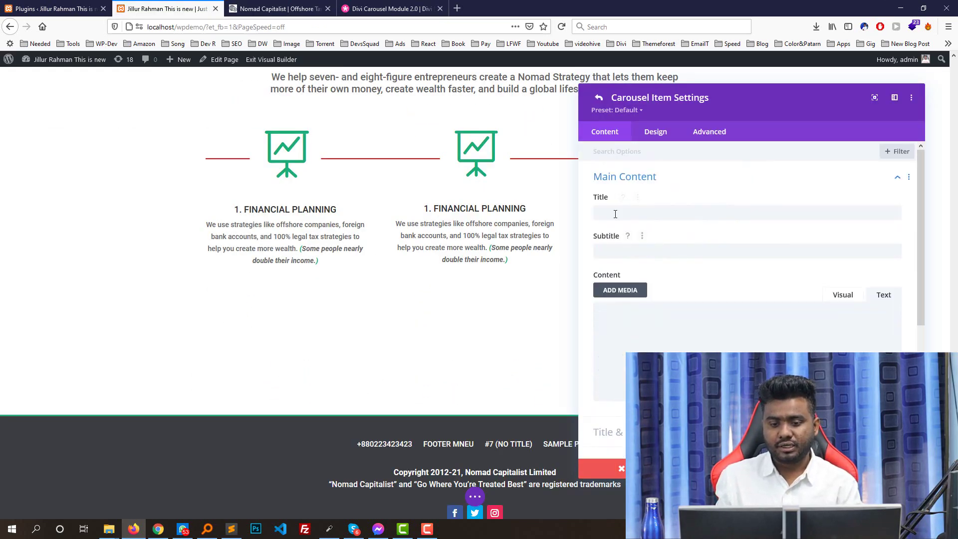
left_click(279, 9)
scroll(514, 252, "down", 3)
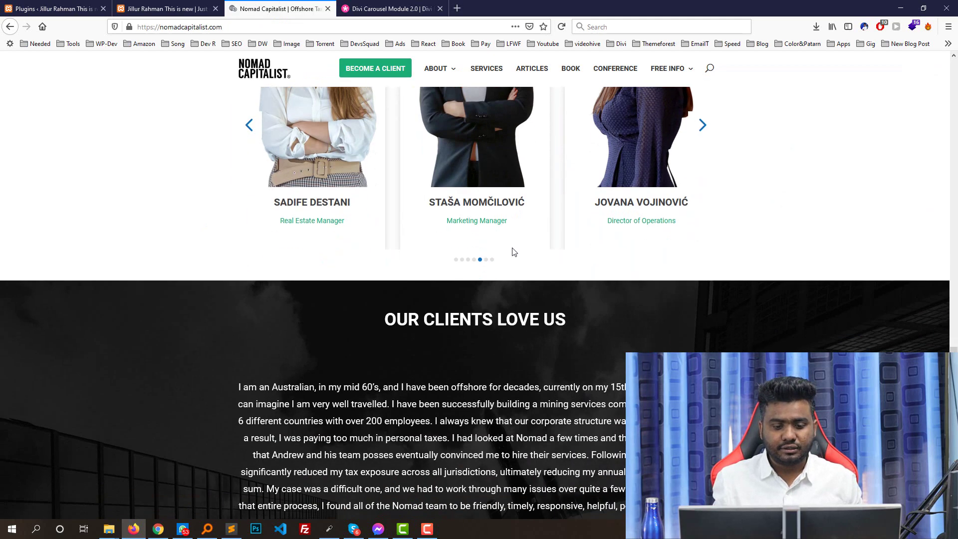
left_click(457, 261)
right_click(301, 207)
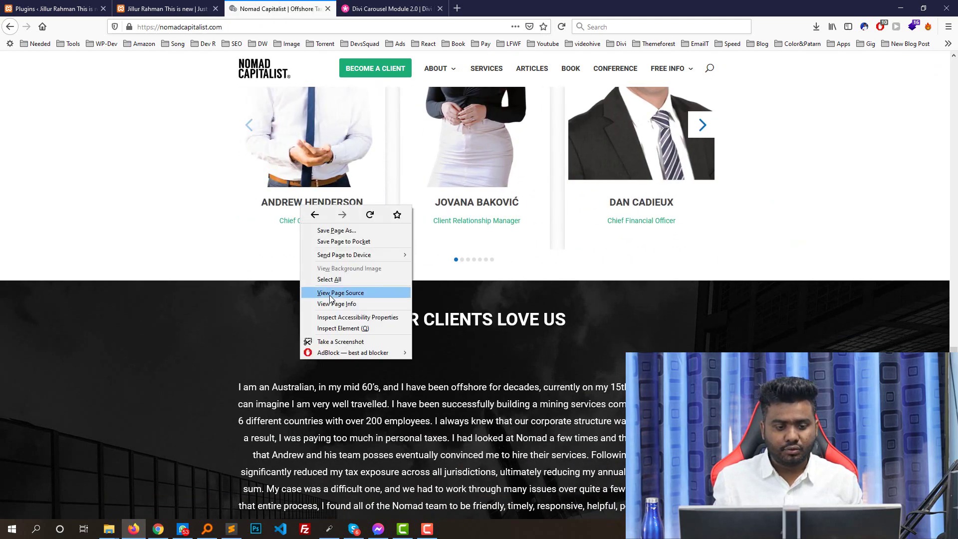
left_click(311, 199)
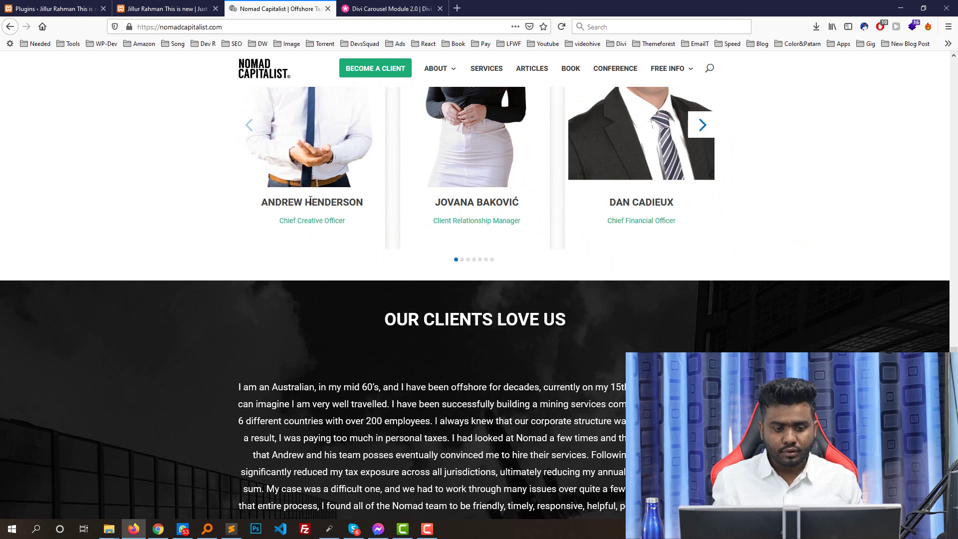
right_click(310, 200)
left_click(374, 385)
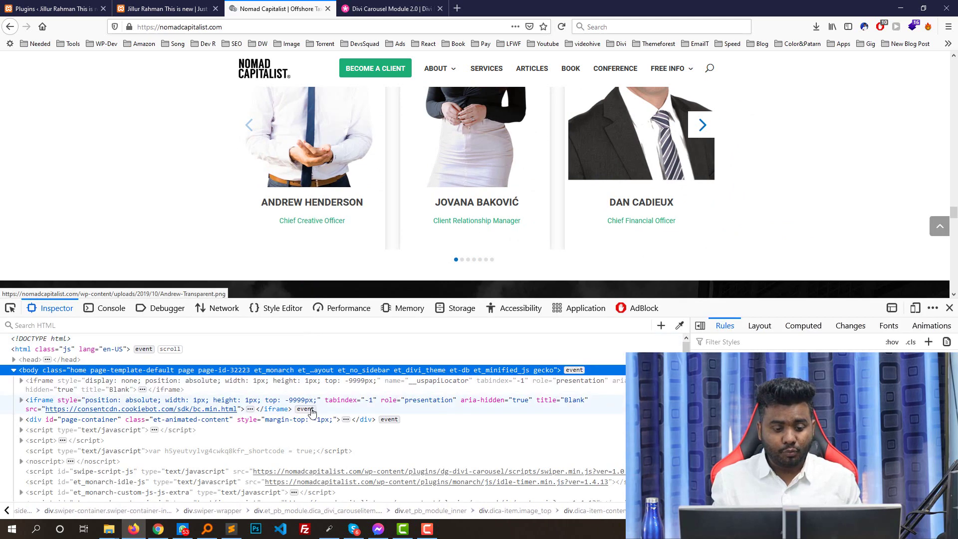
key("ctrl+shift+Tab")
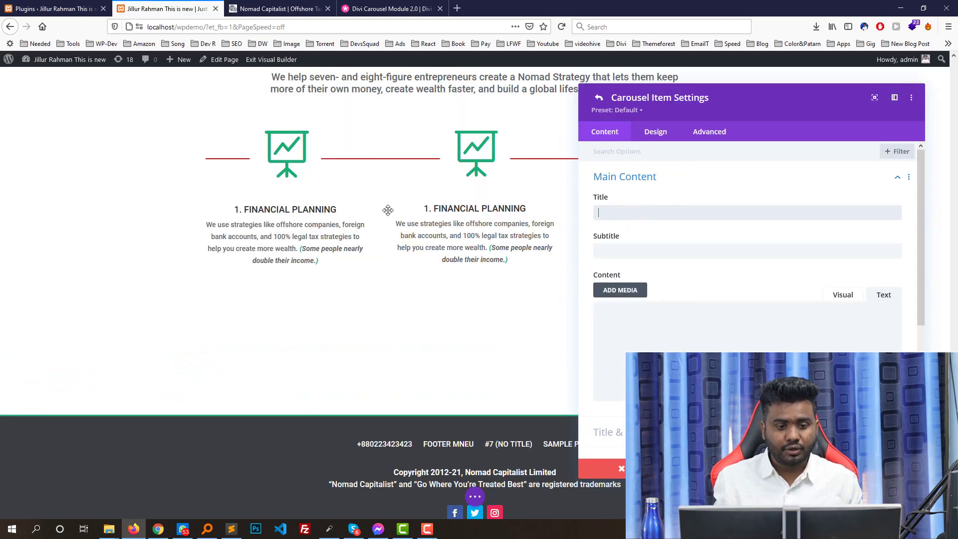
type("Andrew Henderson")
Copy "Chief Creative Officer" from the inspected page markup into the carousel item's subtitle.
left_click(279, 8)
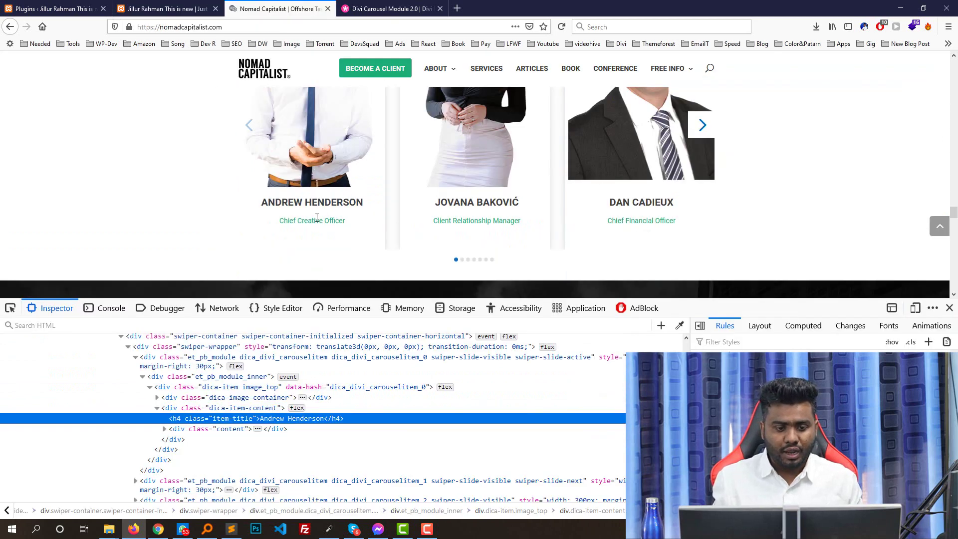
left_click(164, 429)
left_click(346, 440)
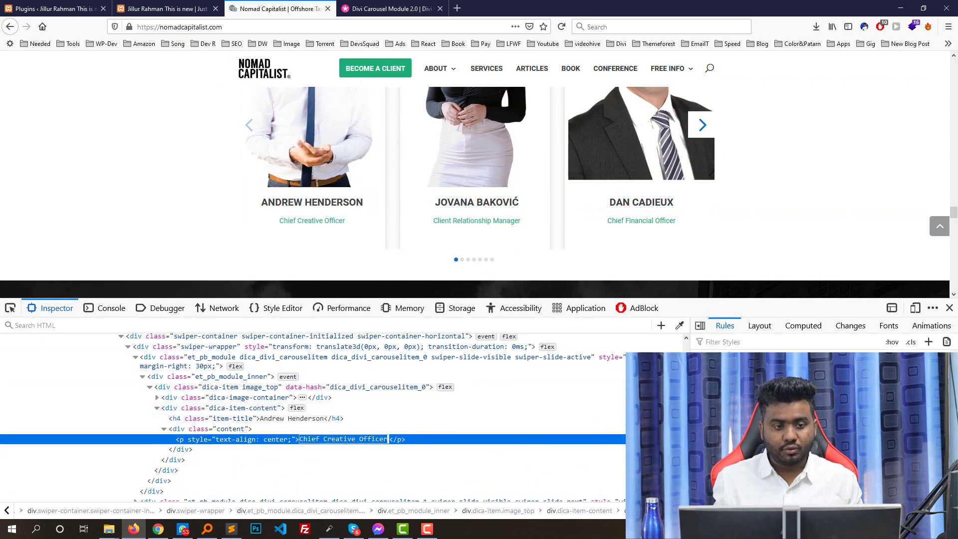
key("ctrl+shift+Tab")
left_click(639, 251)
type("Chief Creative Officer")
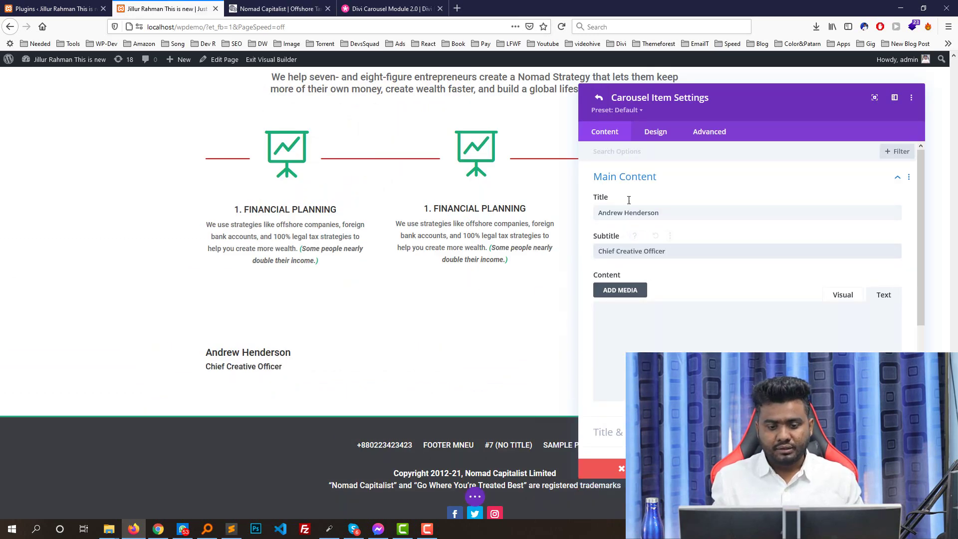
Open the carousel item's image settings, try the Use Icon option and turn it off again.
scroll(664, 236, "down", 3)
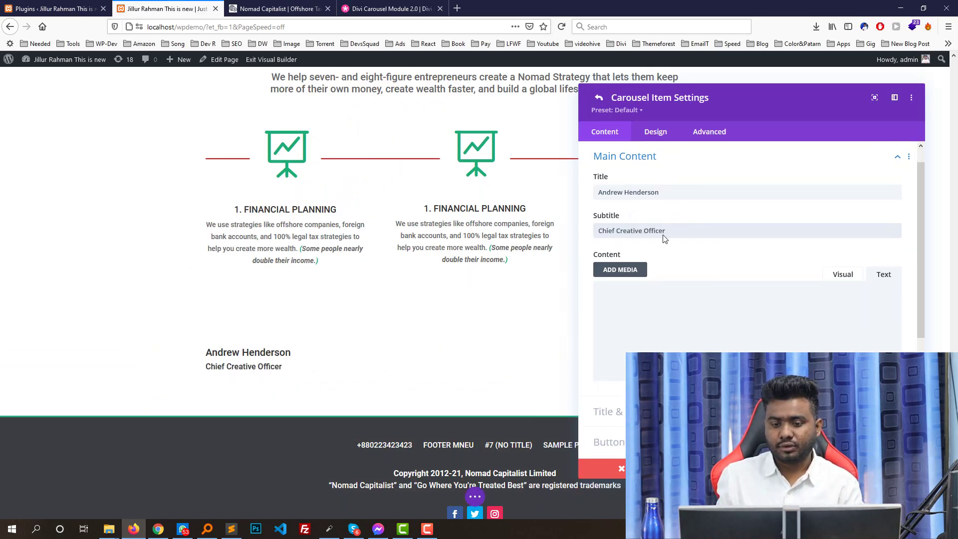
scroll(677, 281, "up", 2)
scroll(645, 274, "down", 2)
left_click(646, 274)
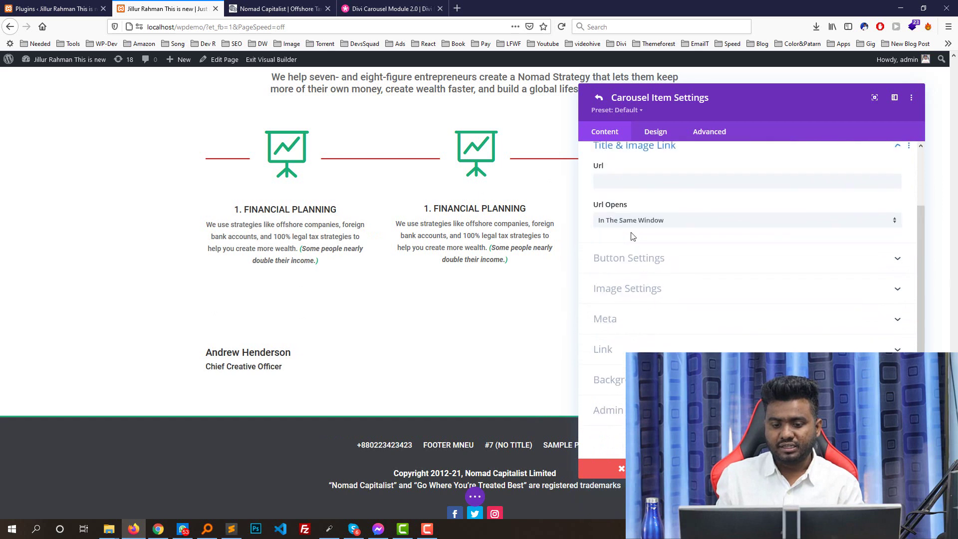
left_click(621, 295)
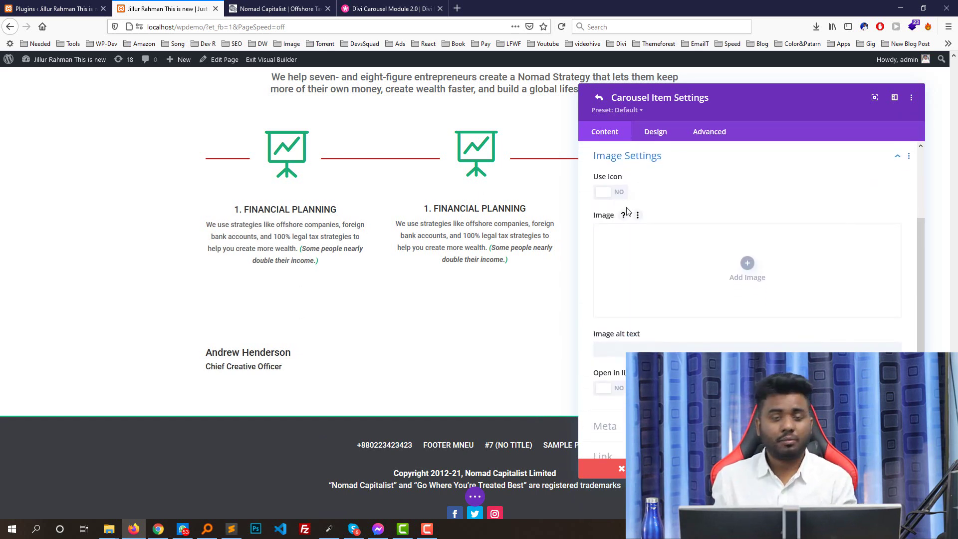
left_click(606, 191)
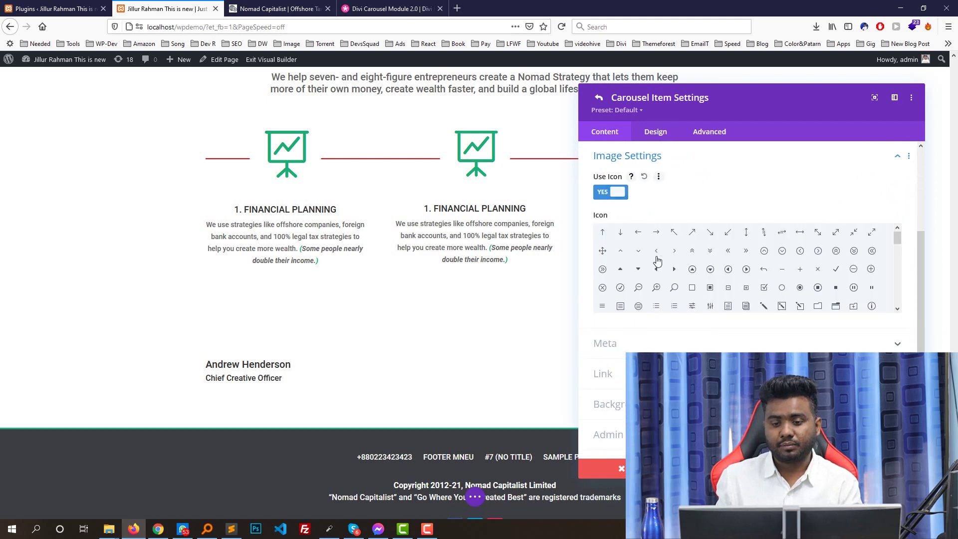
left_click(606, 191)
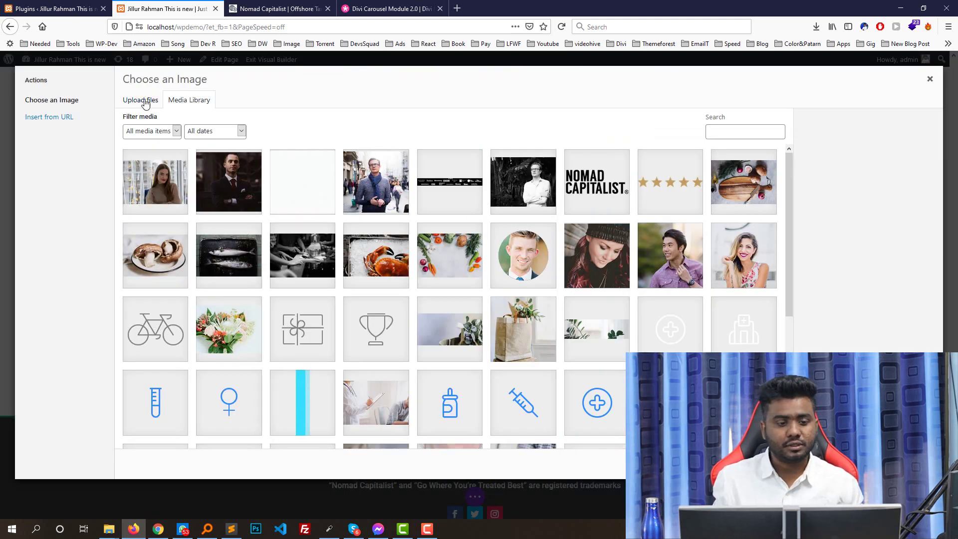
Upload Andrew-Transparent.png to the media library and set it as the carousel item's image.
left_click(142, 101)
left_click(286, 9)
left_click(169, 7)
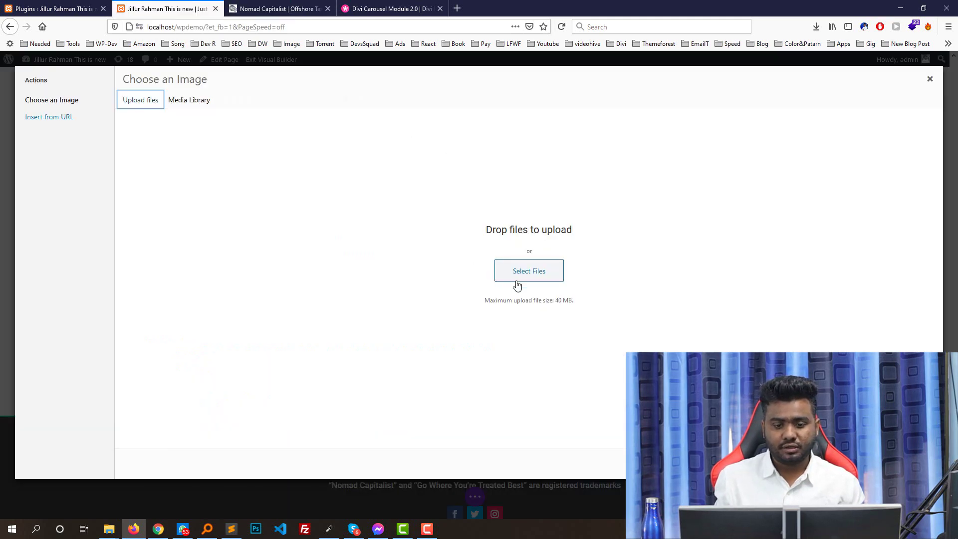
left_click(516, 281)
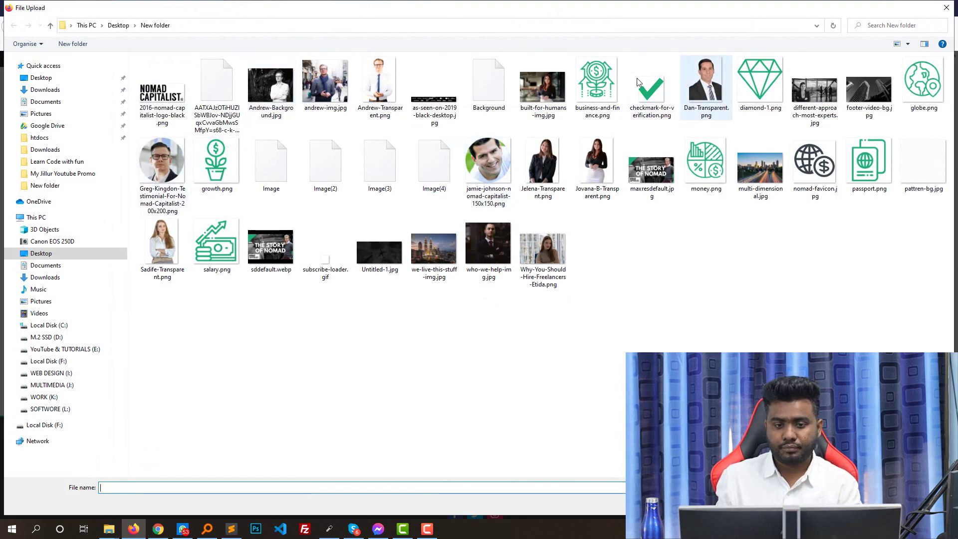
double_click(380, 84)
left_click(291, 9)
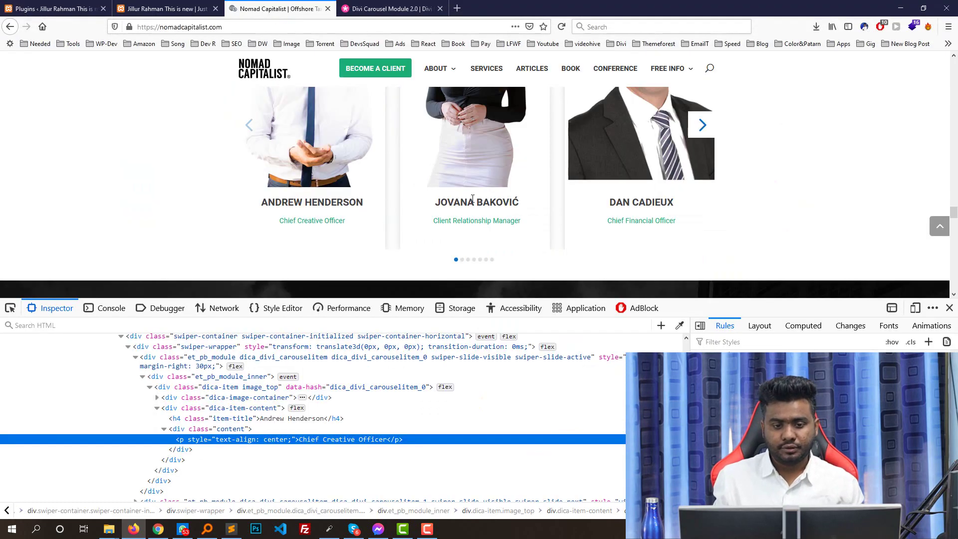
left_click(203, 5)
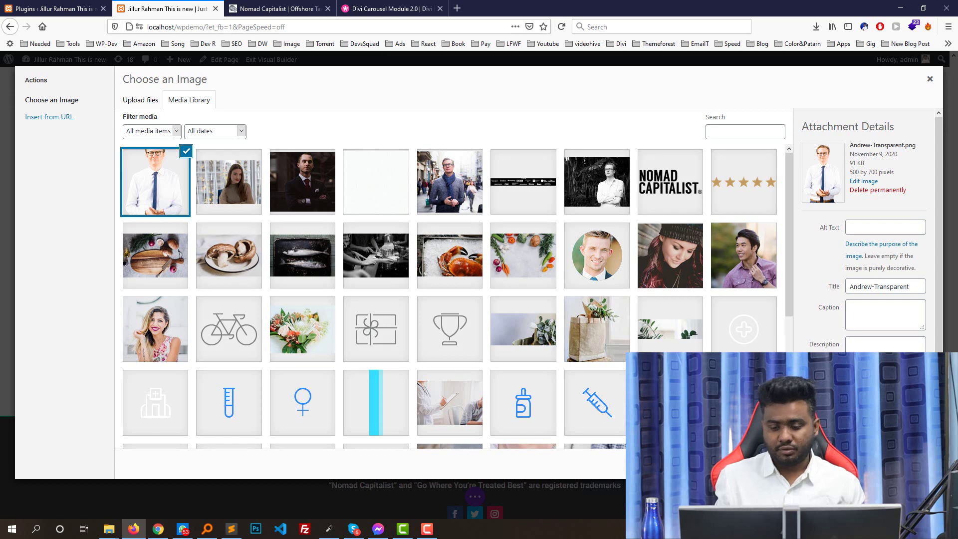
left_click(902, 464)
scroll(363, 330, "down", 5)
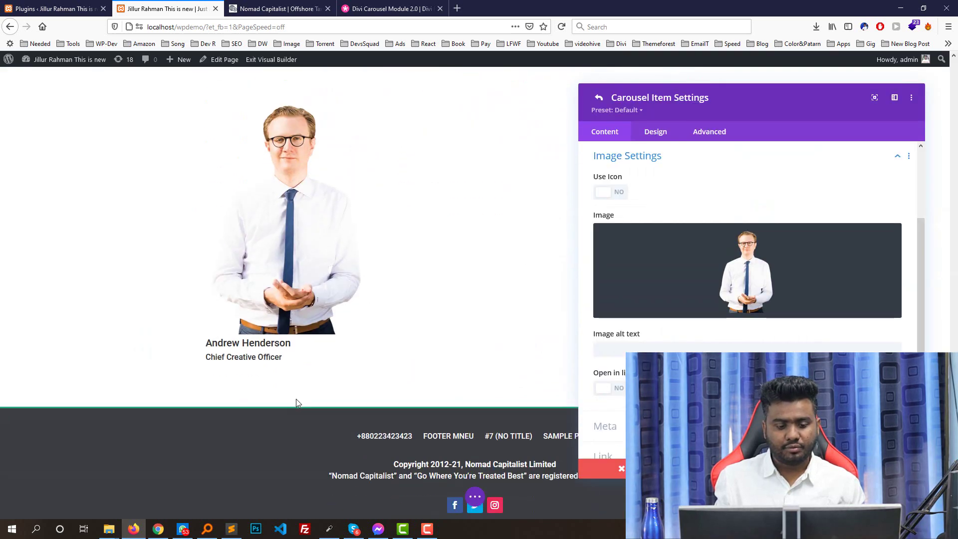
Set the carousel item's title text alignment to center in its design settings.
scroll(701, 266, "up", 3)
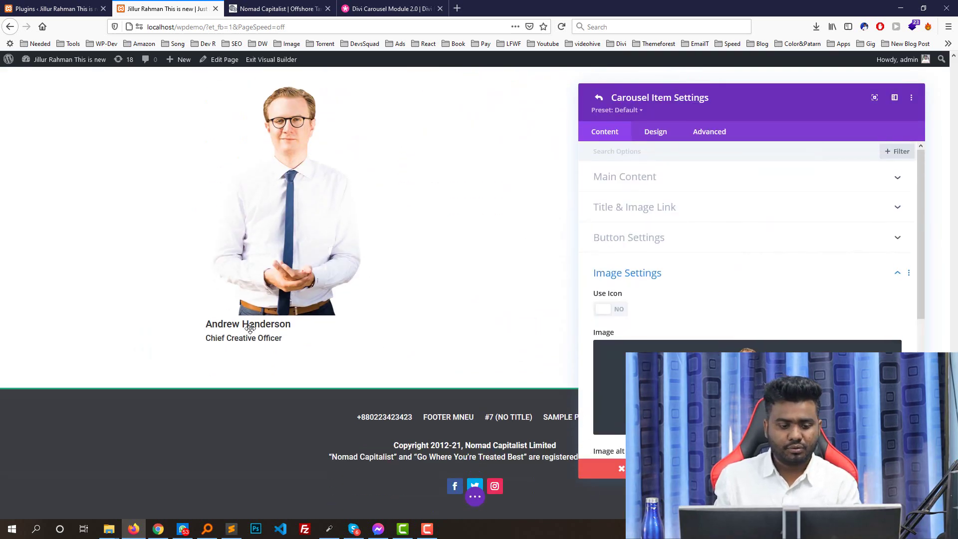
left_click(655, 132)
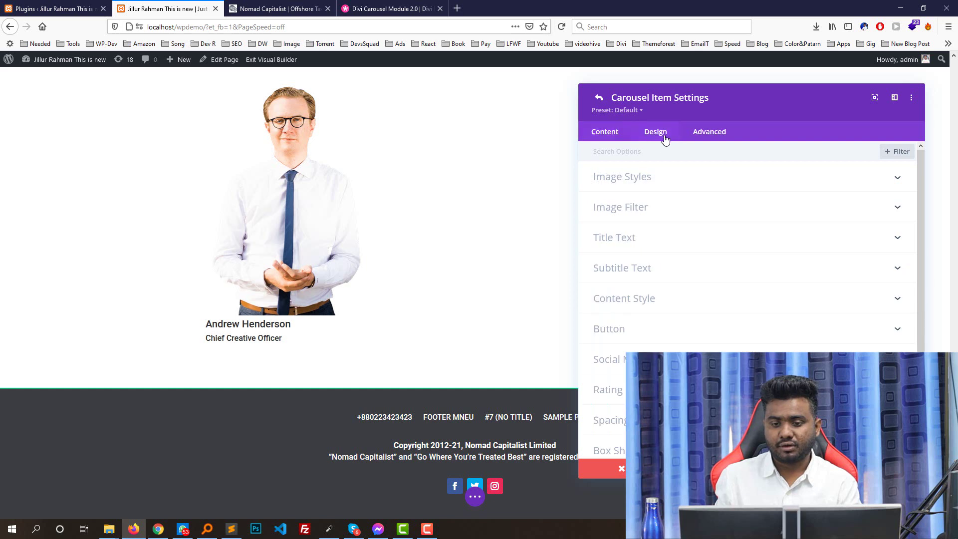
left_click(644, 234)
scroll(699, 242, "down", 5)
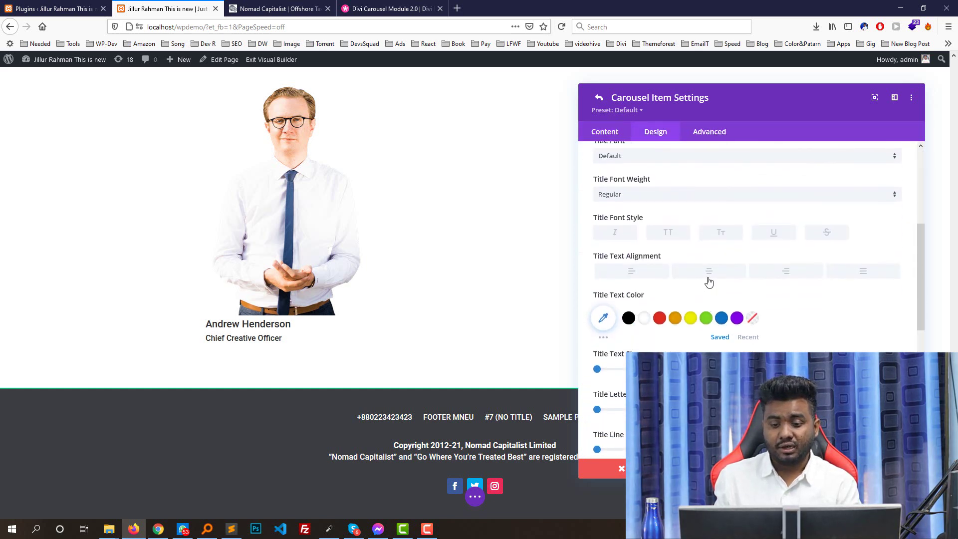
left_click(709, 272)
Center the carousel item's subtitle text alignment to match the title.
scroll(721, 308, "down", 6)
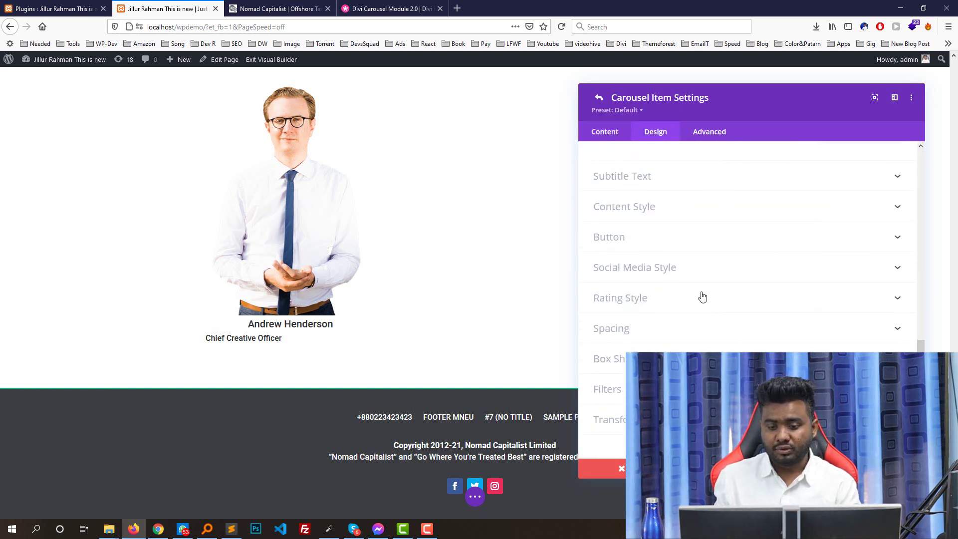
left_click(648, 160)
scroll(779, 228, "down", 4)
scroll(758, 254, "up", 4)
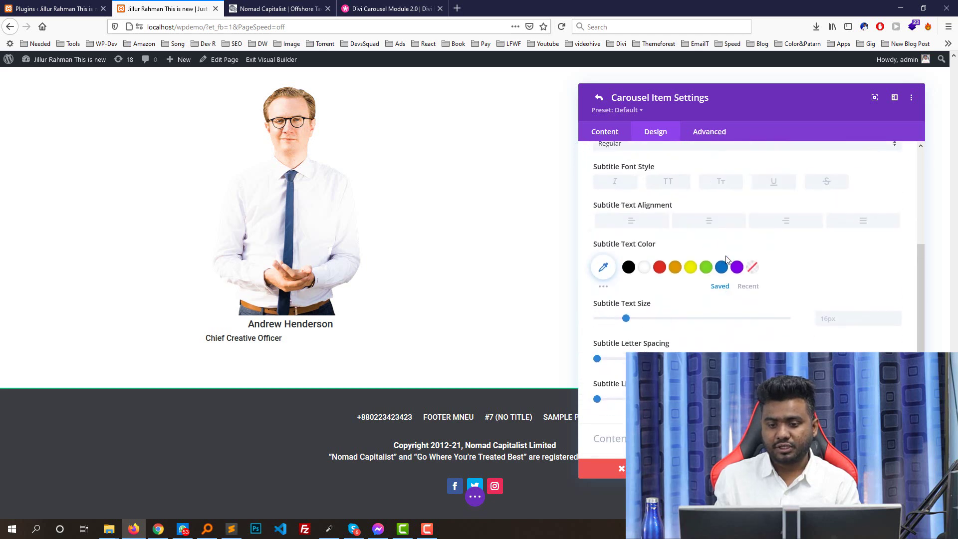
left_click(717, 293)
scroll(656, 212, "up", 4)
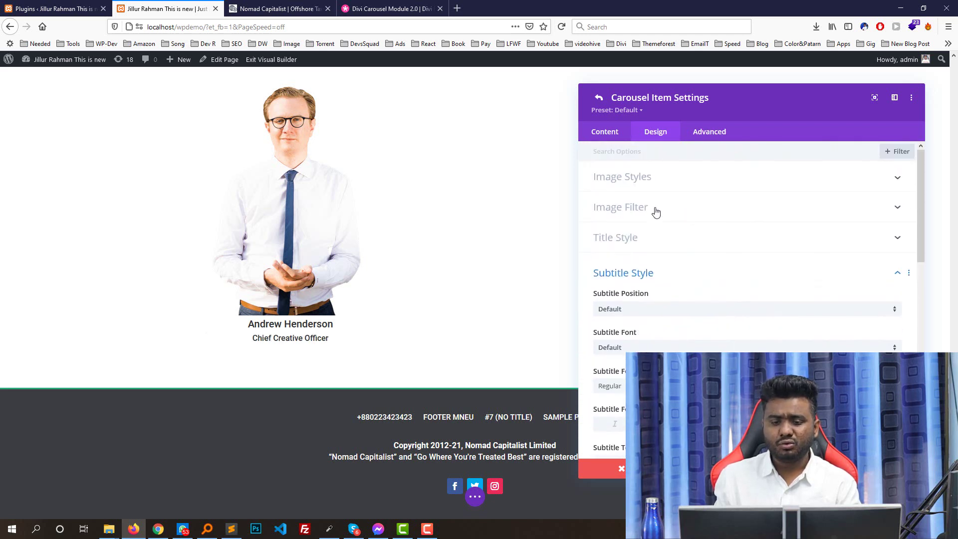
Return from the carousel item to the Divi Carousel module's settings and save the module.
left_click(604, 133)
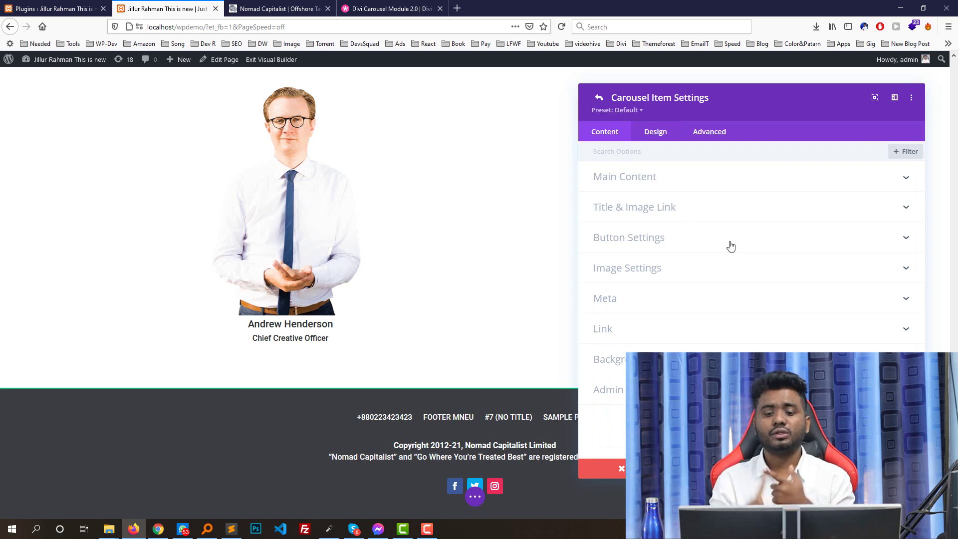
left_click(598, 95)
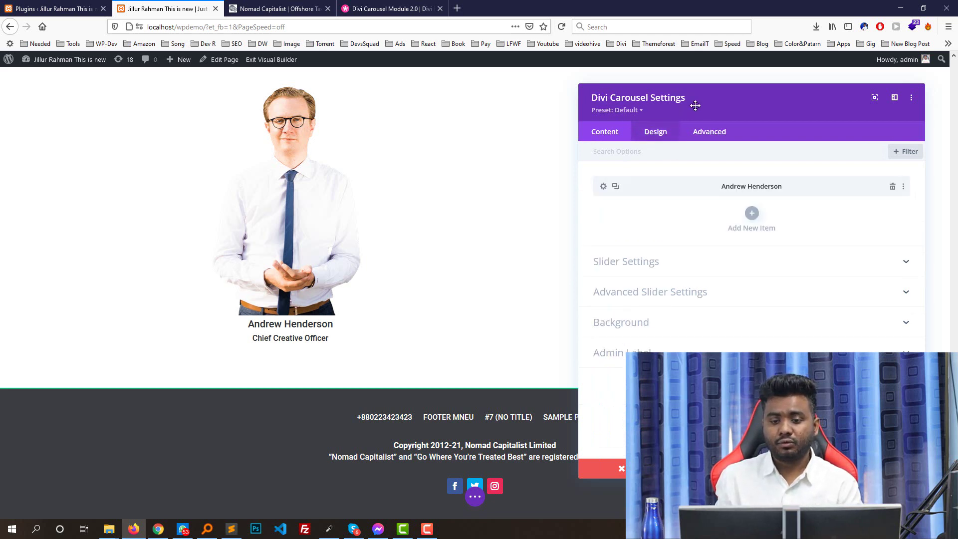
left_click_drag(696, 105, 537, 96)
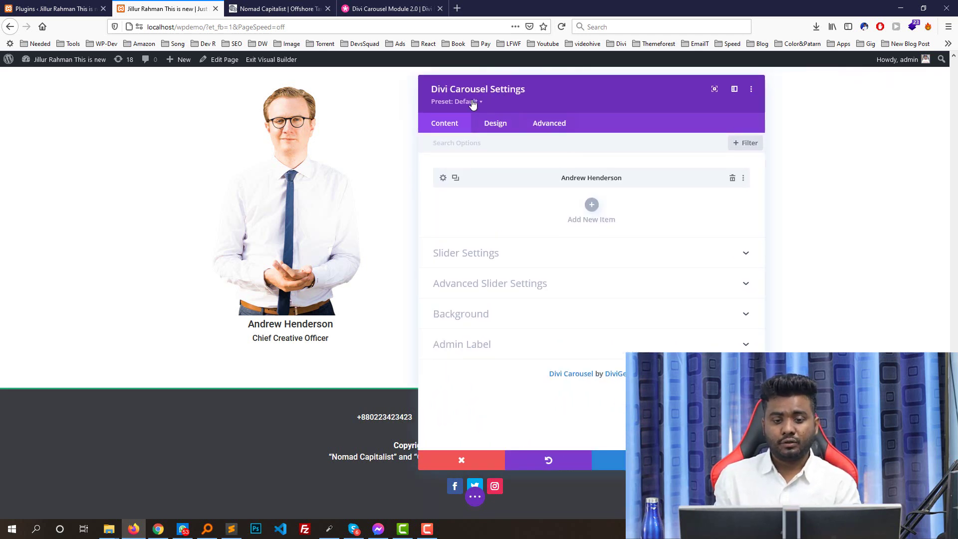
left_click(721, 459)
scroll(406, 235, "up", 1)
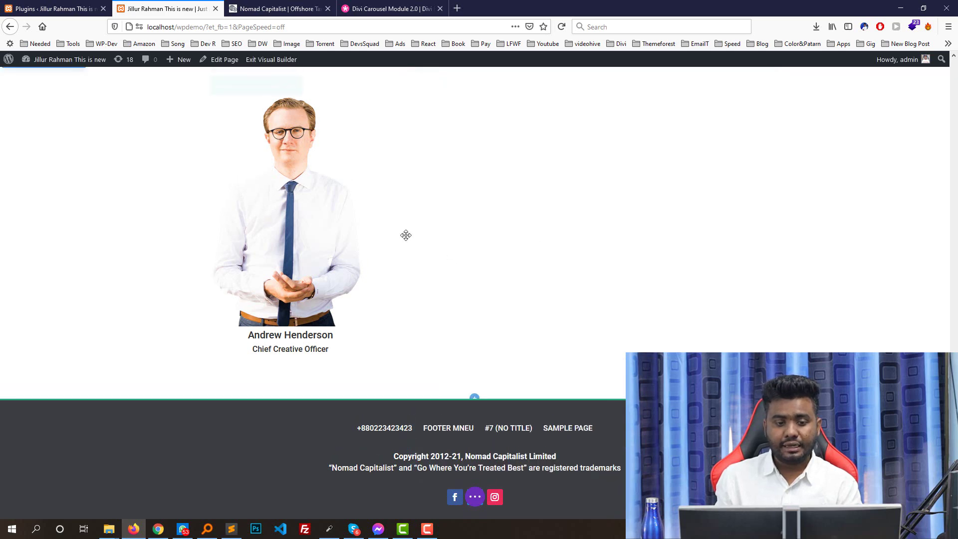
Reopen the carousel settings and review the slider options and the item's content against the Nomad Capitalist team carousel.
left_click(458, 154)
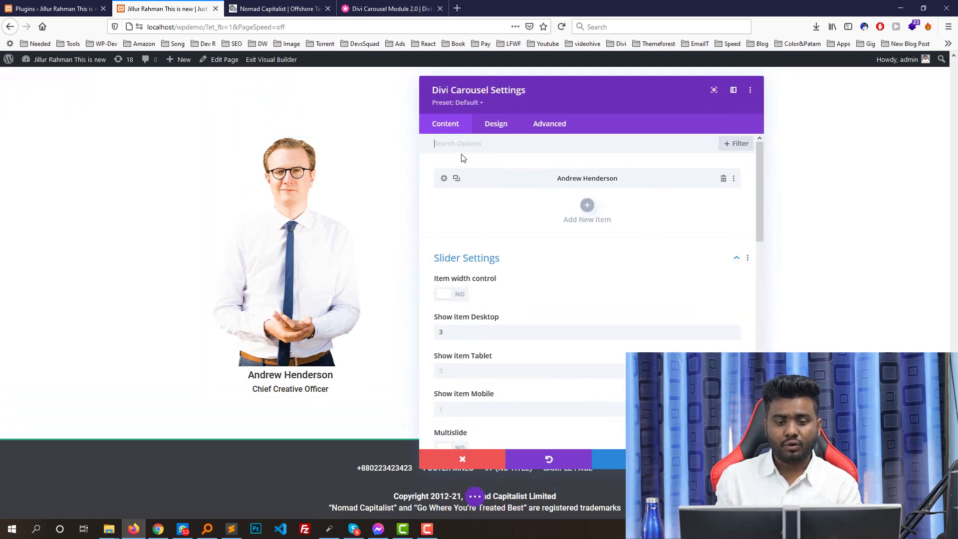
scroll(470, 268, "down", 5)
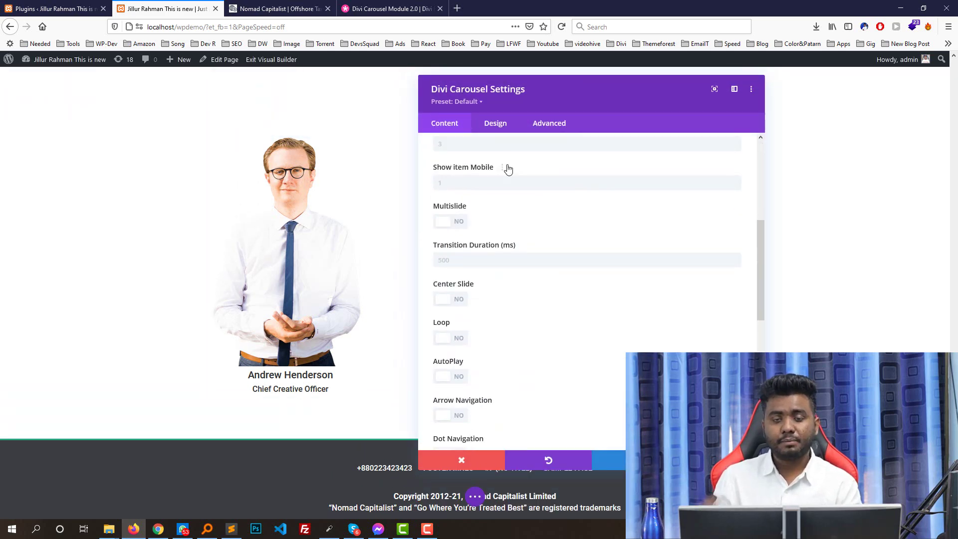
scroll(505, 171, "up", 5)
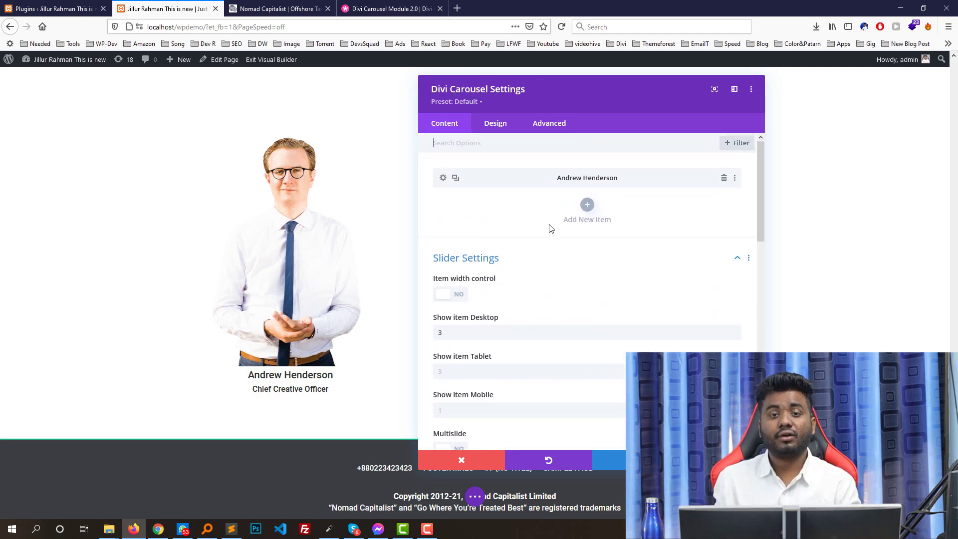
left_click(443, 178)
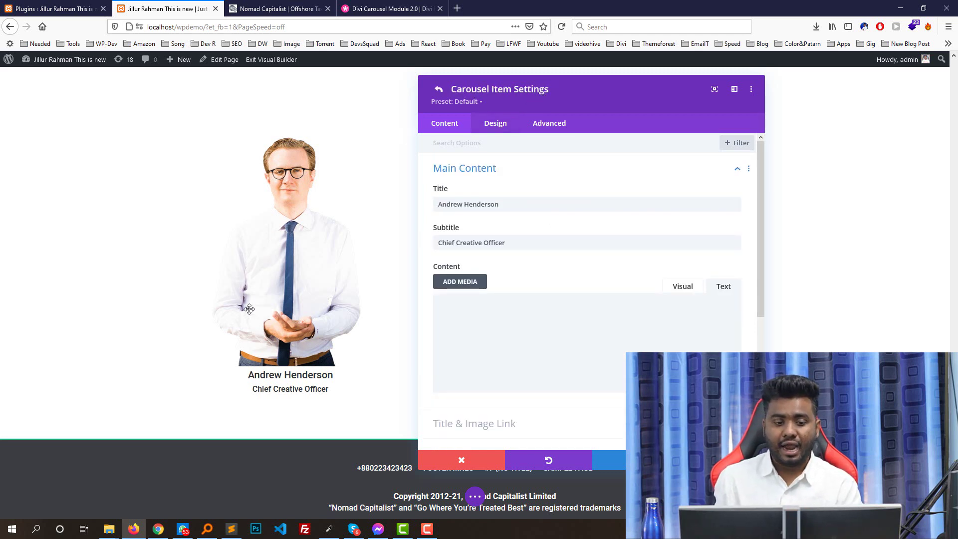
key("ctrl+Tab")
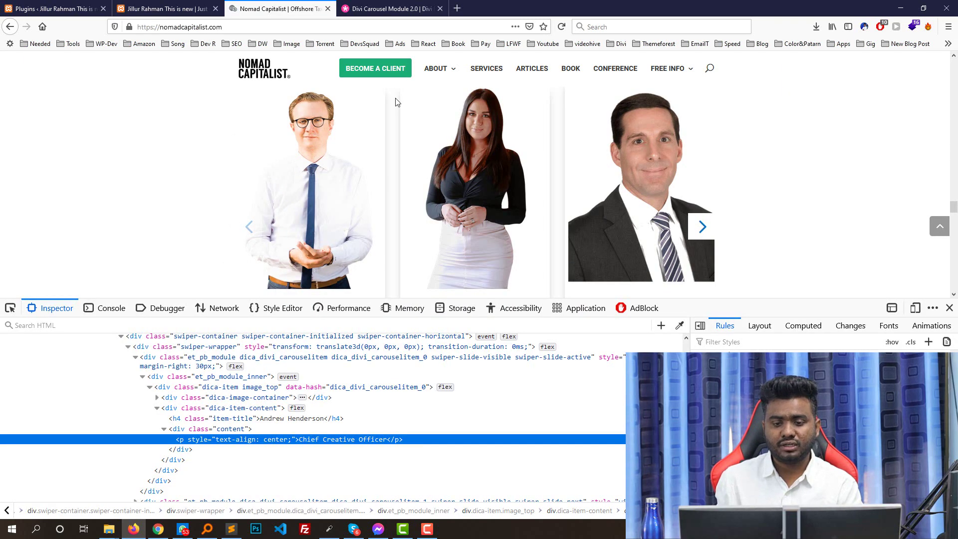
key("ctrl+shift+Tab")
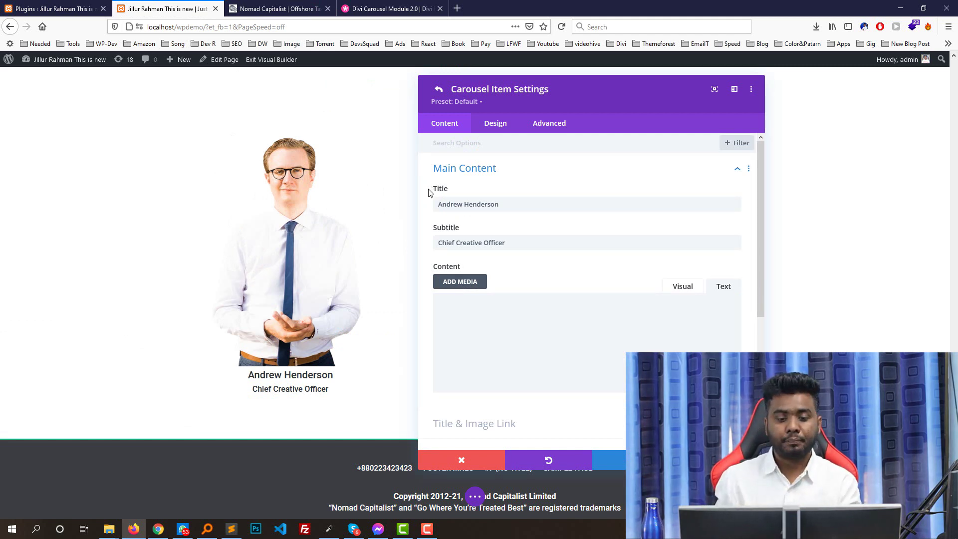
scroll(337, 263, "down", 2)
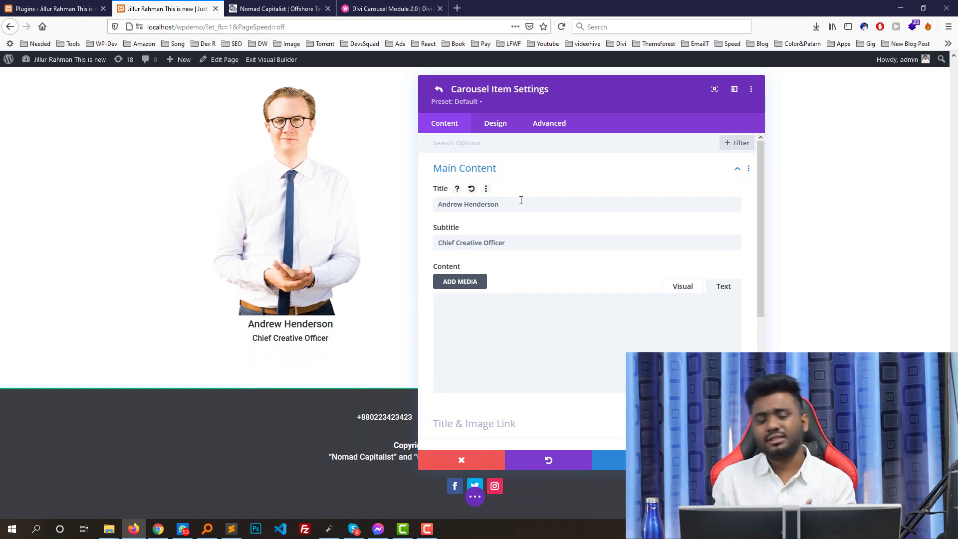
scroll(490, 146, "down", 2)
left_click(439, 90)
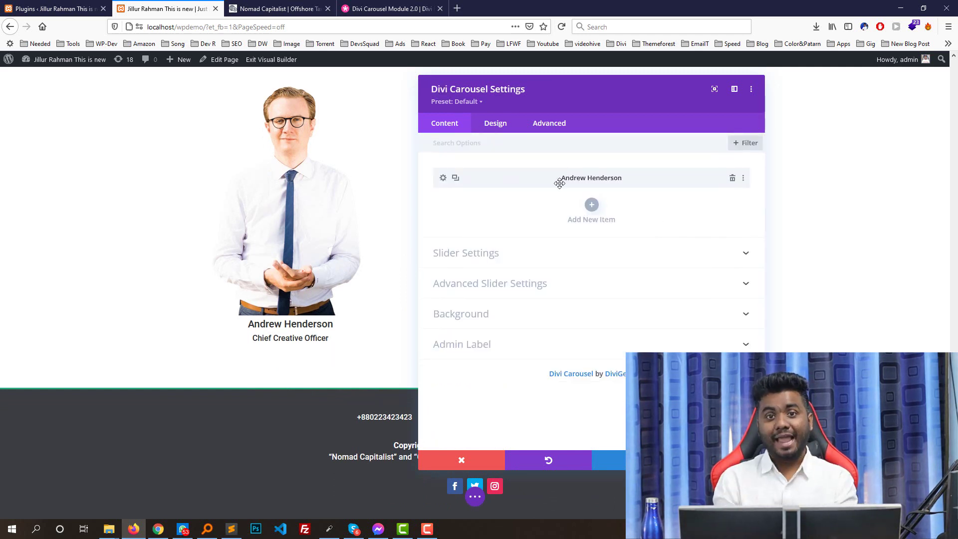
Duplicate the finished carousel item three times so the carousel holds four items.
left_click(456, 179)
left_click(456, 205)
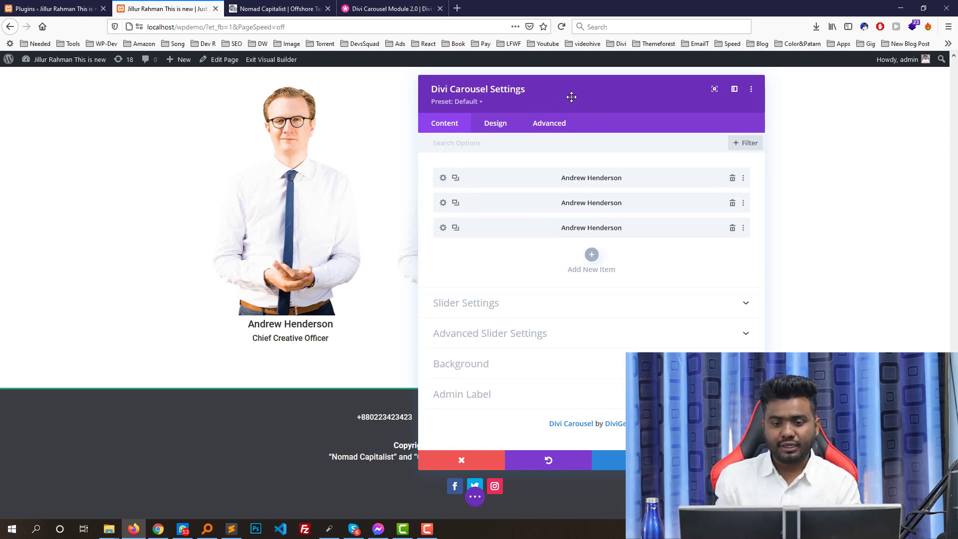
left_click_drag(572, 97, 505, 120)
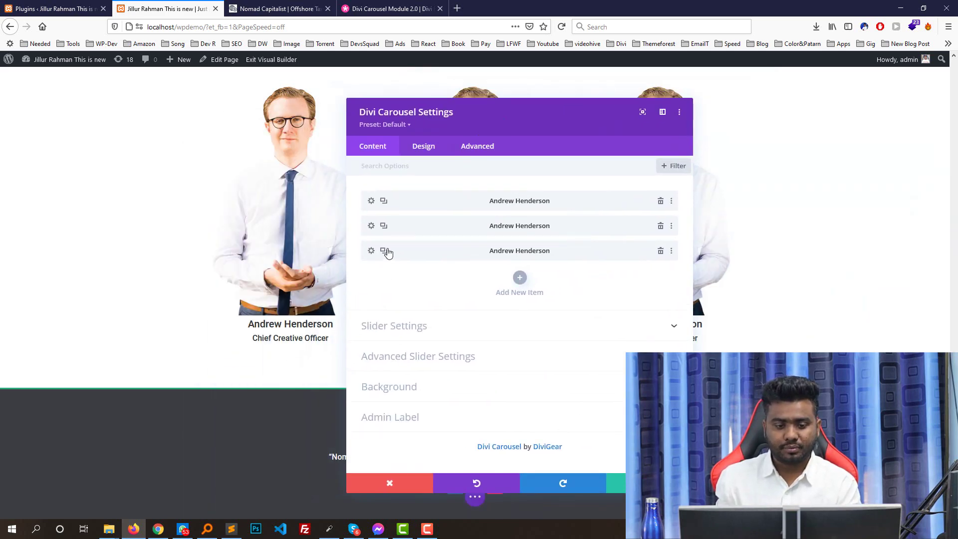
left_click(388, 231)
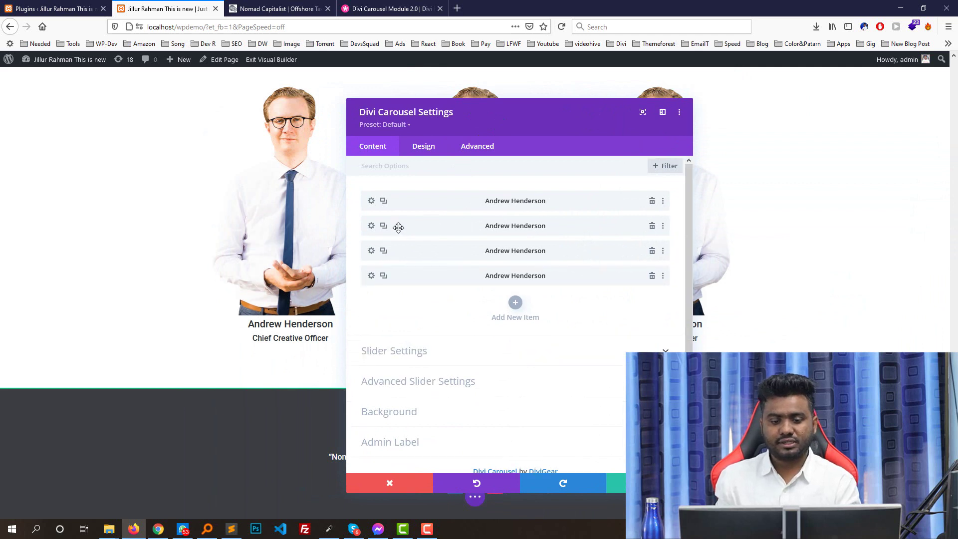
Replace the second carousel item's image with an upload of Jelena-Transparent.png and save the item.
left_click(371, 227)
scroll(474, 339, "down", 3)
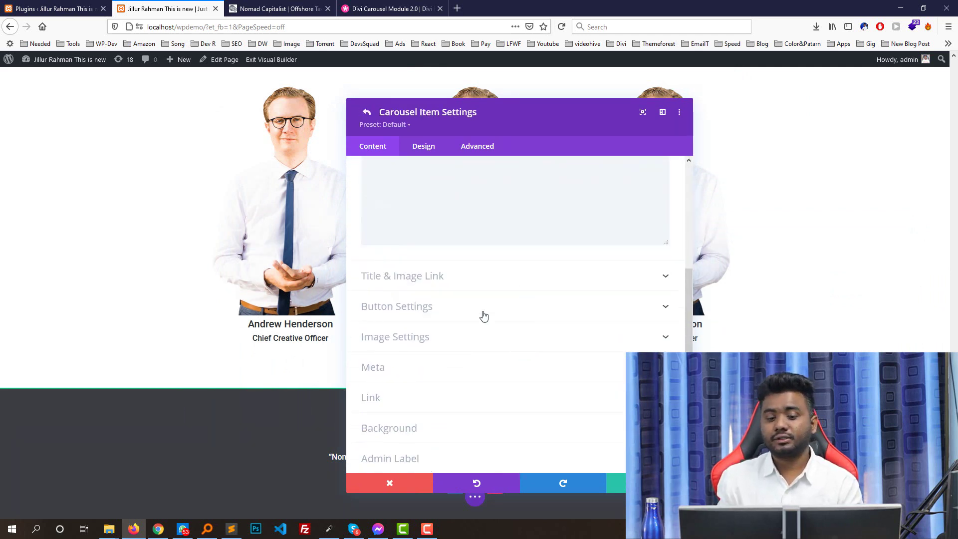
left_click(412, 331)
left_click_drag(545, 114, 614, 96)
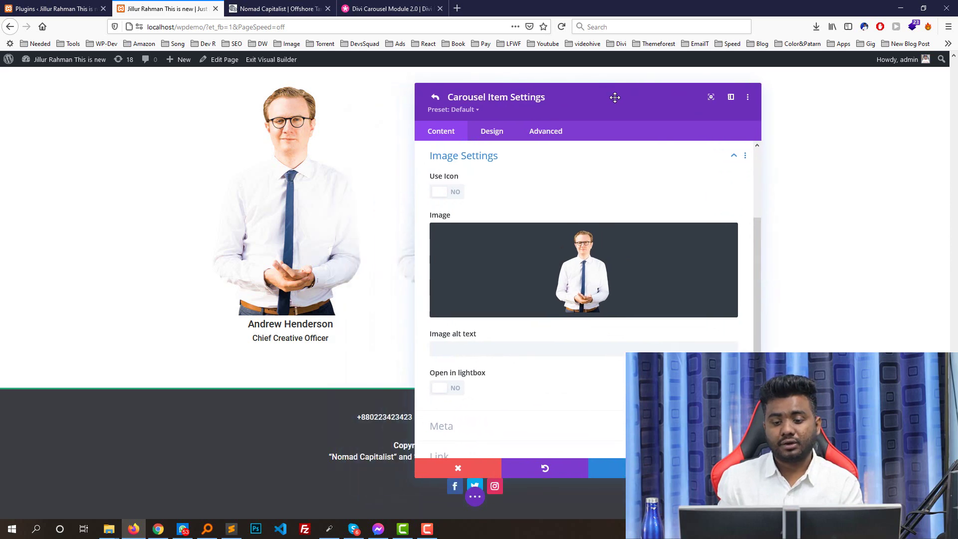
left_click(588, 268)
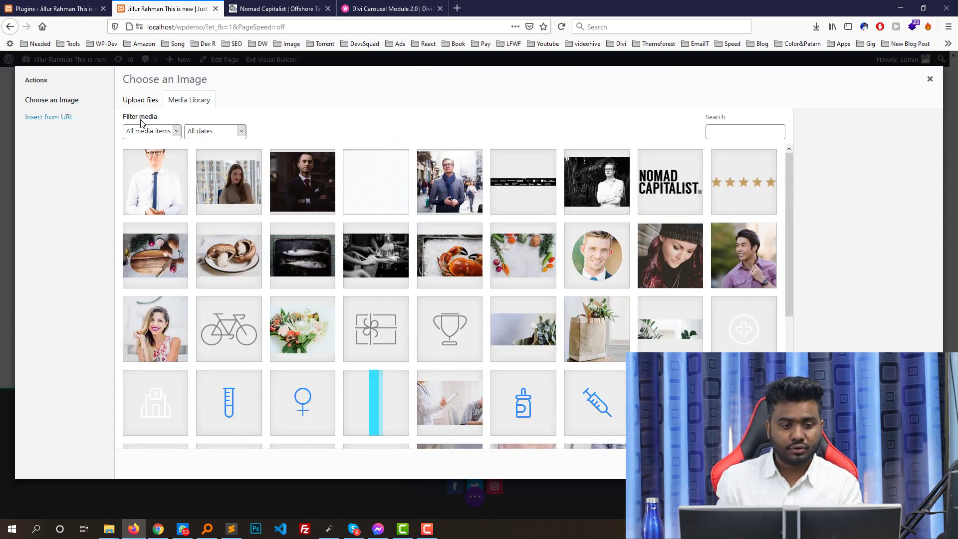
left_click(141, 100)
left_click(528, 269)
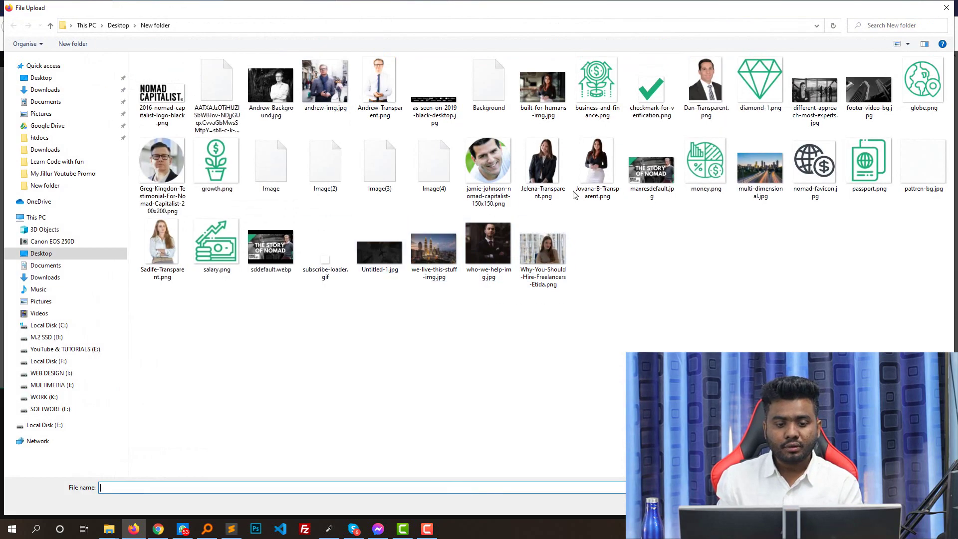
left_click(548, 178)
double_click(548, 177)
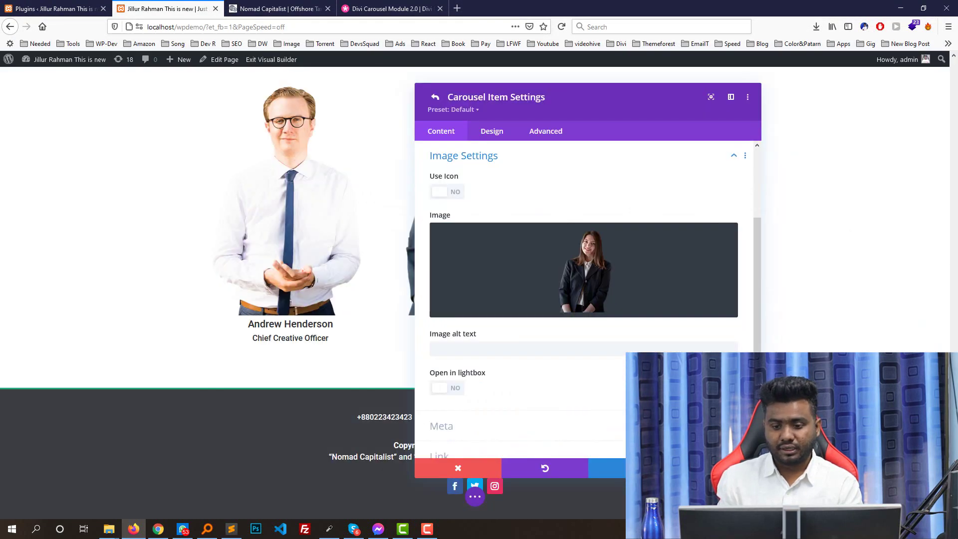
scroll(623, 433, "down", 5)
left_click(607, 469)
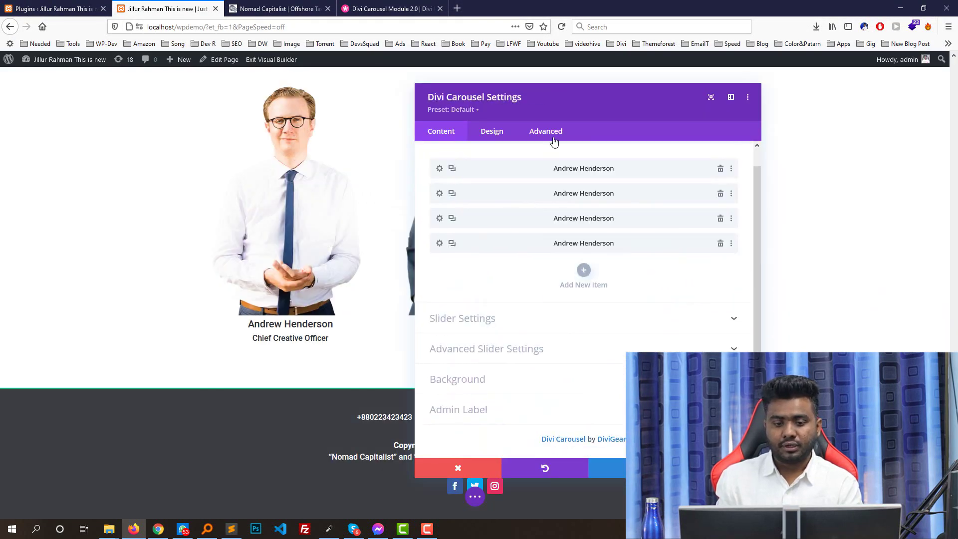
Compare the carousel with Nomad Capitalist's team carousel, and enable Loop and AutoPlay in the Divi Carousel slider settings.
left_click_drag(597, 112, 727, 130)
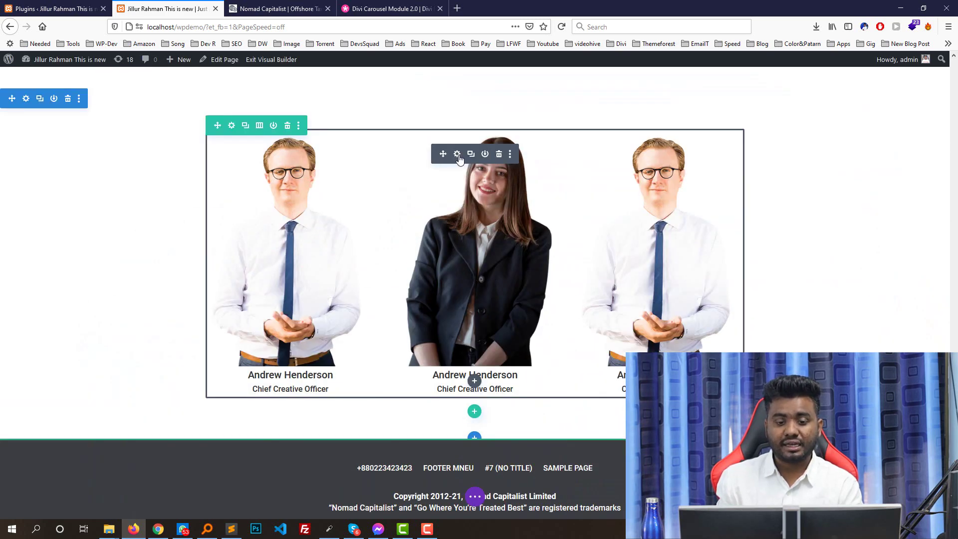
left_click(457, 154)
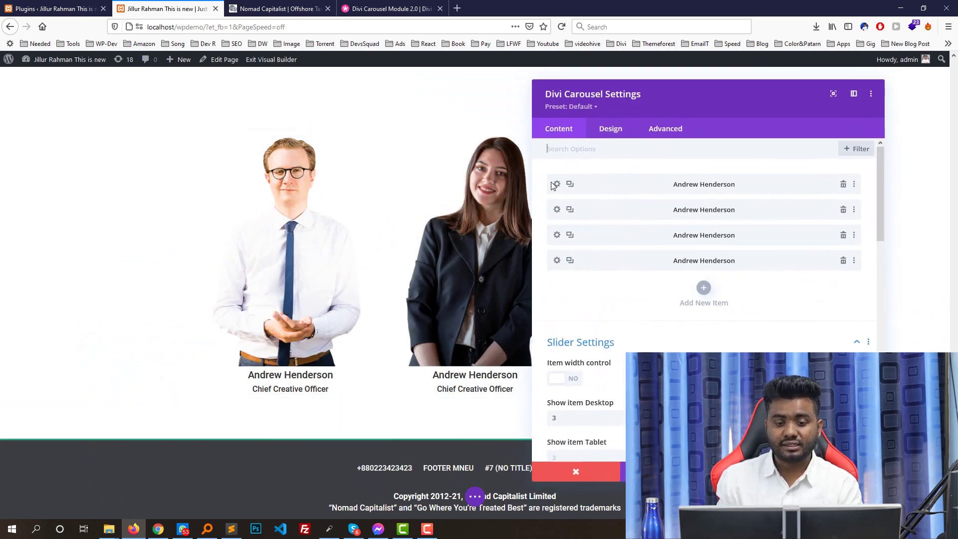
left_click(274, 9)
scroll(477, 244, "down", 1)
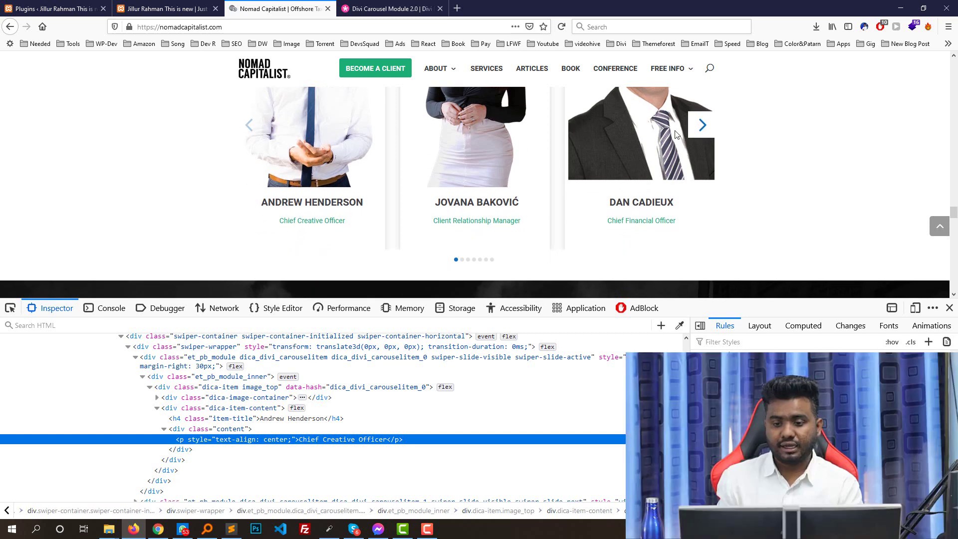
scroll(472, 265, "up", 1)
left_click(190, 8)
scroll(691, 278, "down", 3)
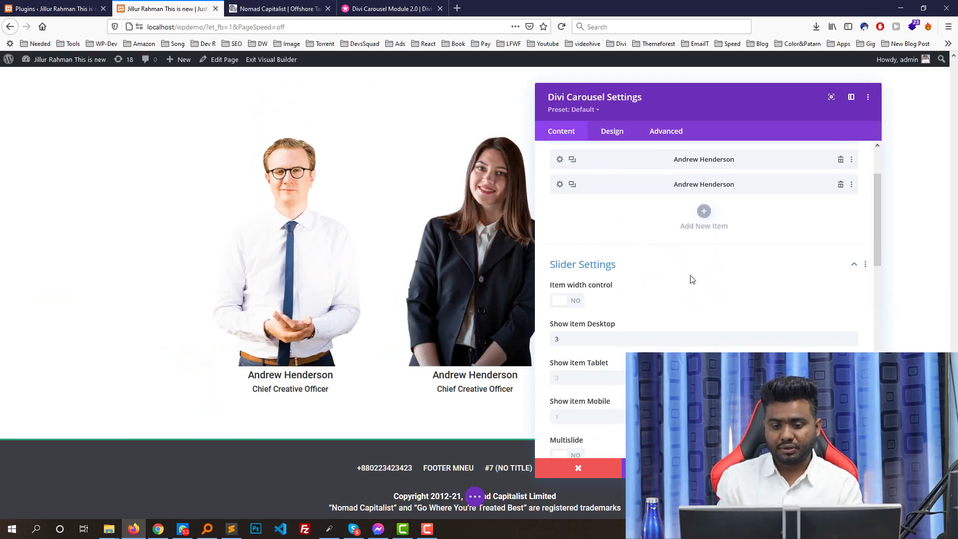
scroll(673, 265, "down", 5)
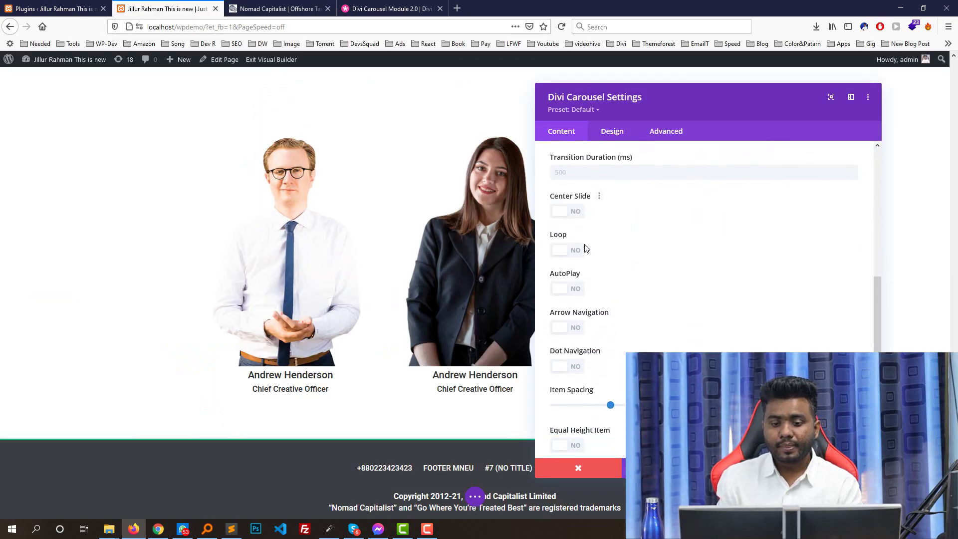
left_click(592, 250)
scroll(564, 235, "down", 2)
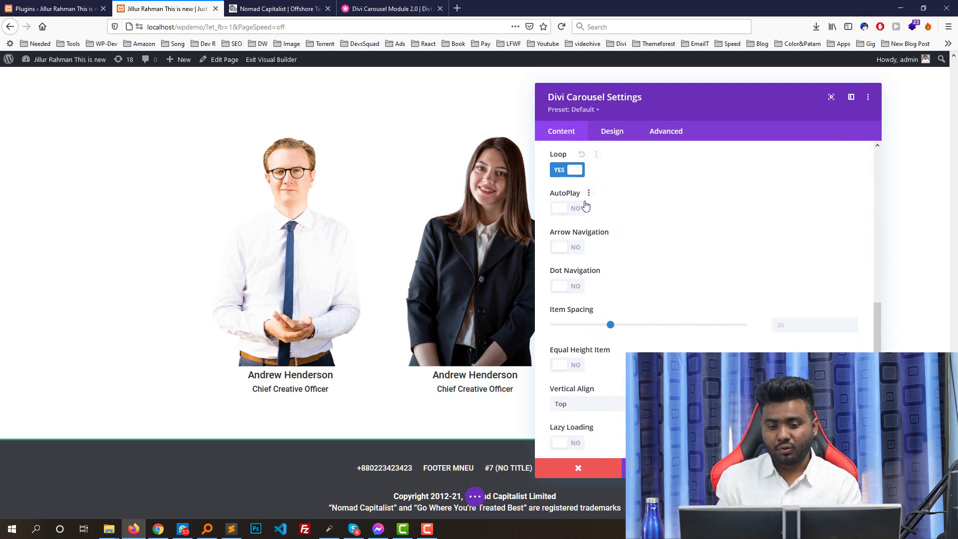
left_click(564, 208)
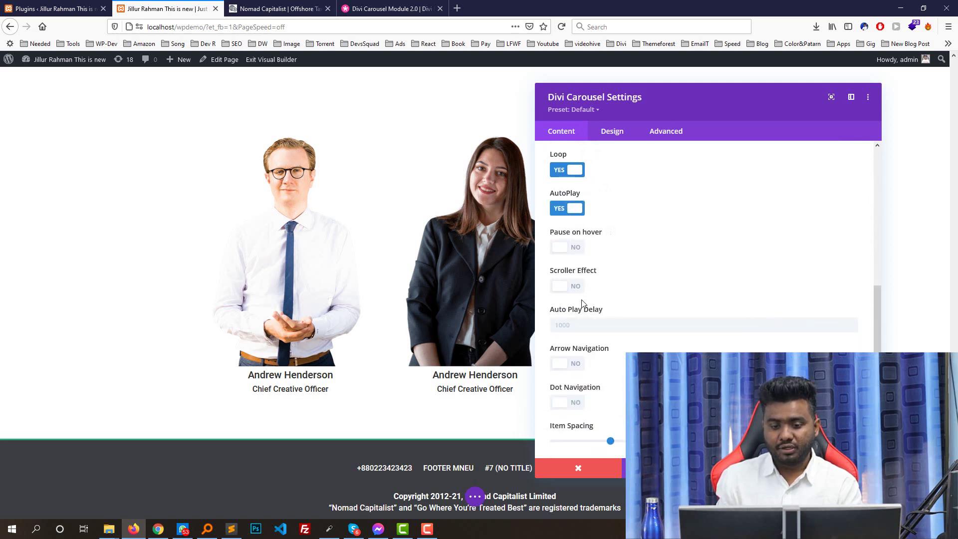
Enable Arrow Navigation and Dot Navigation for the carousel and save the module.
scroll(581, 284, "down", 3)
left_click(568, 249)
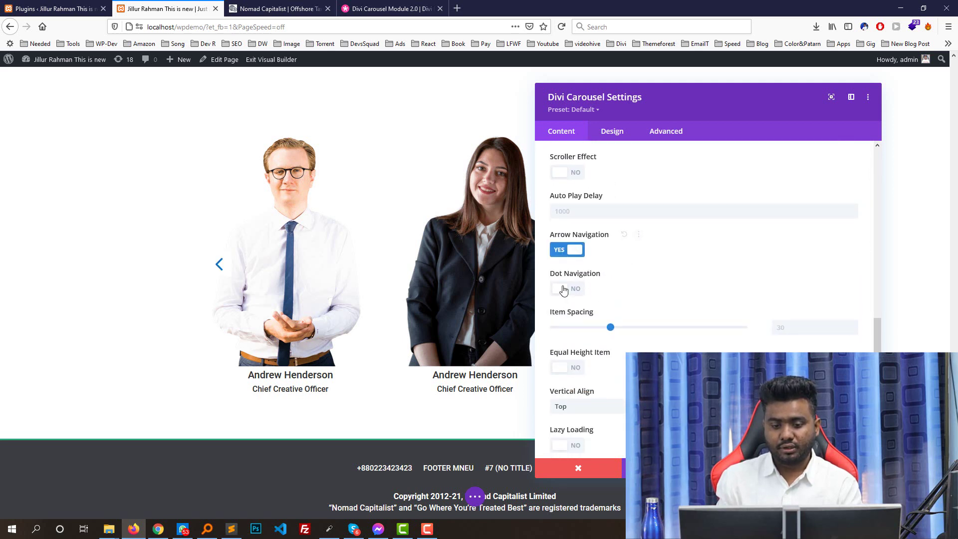
left_click(564, 288)
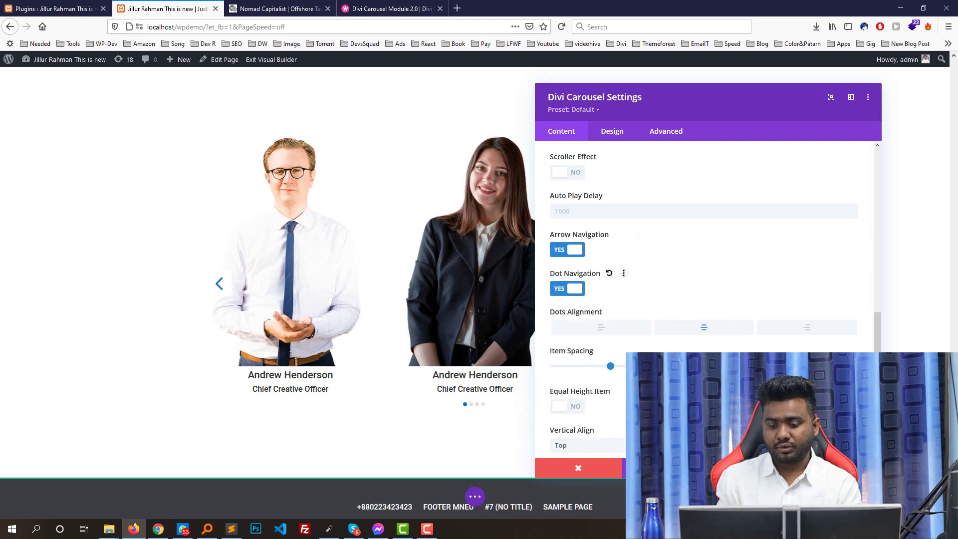
left_click(838, 468)
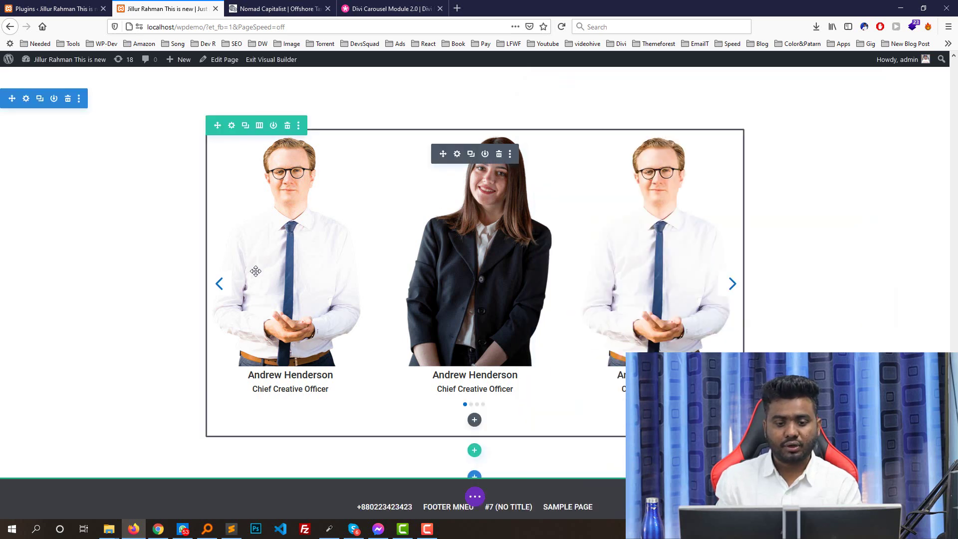
Check the item styling on Nomad Capitalist's team carousel and review the Divi Carousel module's Design options.
left_click(283, 9)
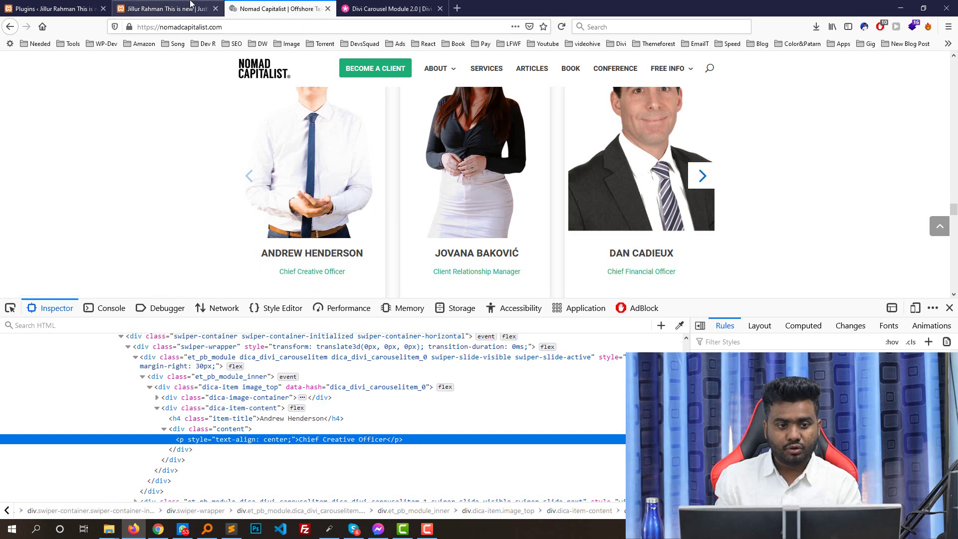
left_click(190, 8)
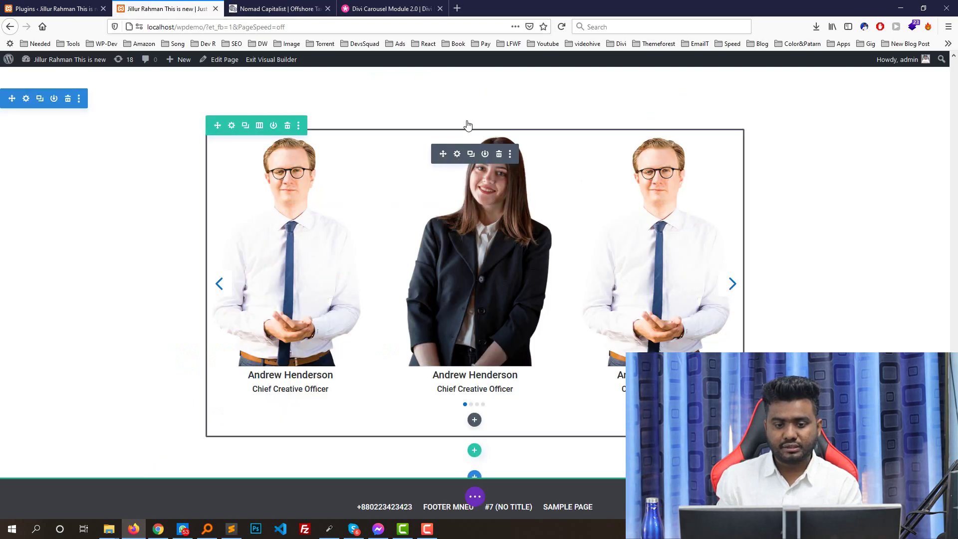
left_click(457, 154)
left_click_drag(716, 99, 655, 98)
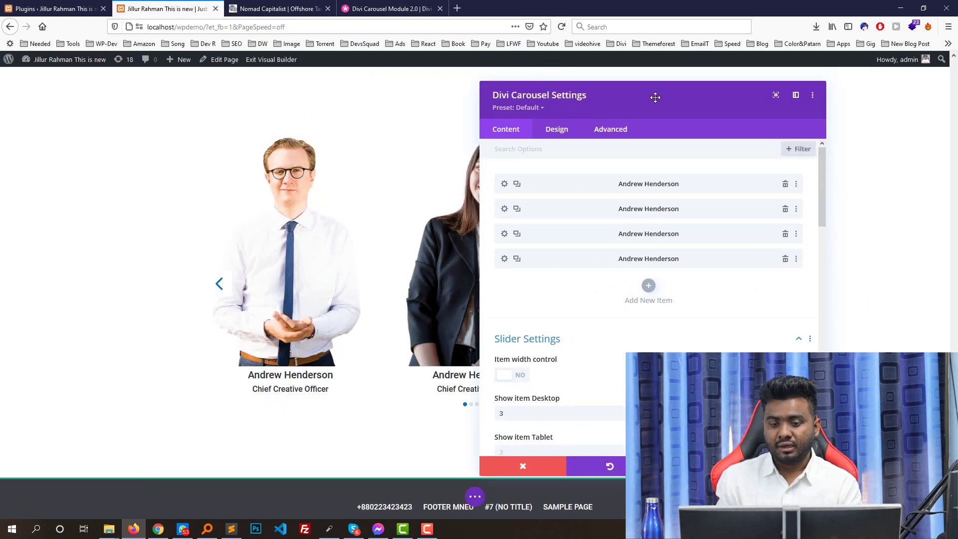
left_click(567, 131)
scroll(556, 203, "down", 2)
scroll(556, 203, "up", 2)
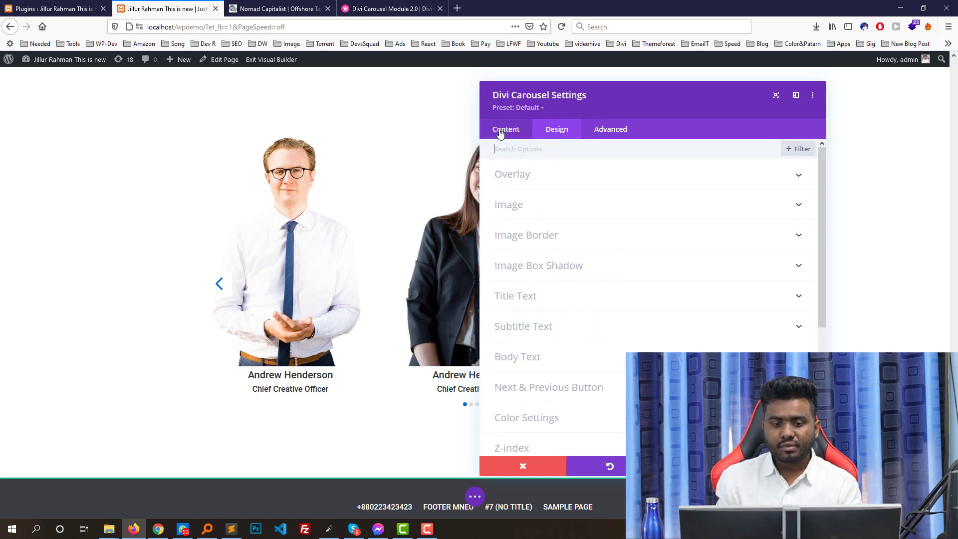
Apply the bottom drop-shadow Box Shadow preset to the first carousel item and return to the item list.
left_click(499, 131)
left_click(515, 189)
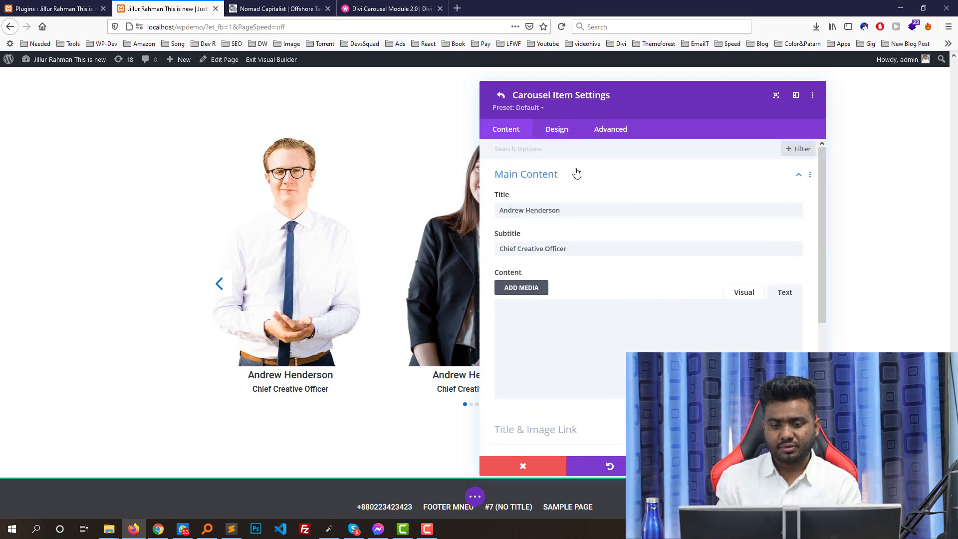
left_click(557, 130)
scroll(594, 252, "down", 5)
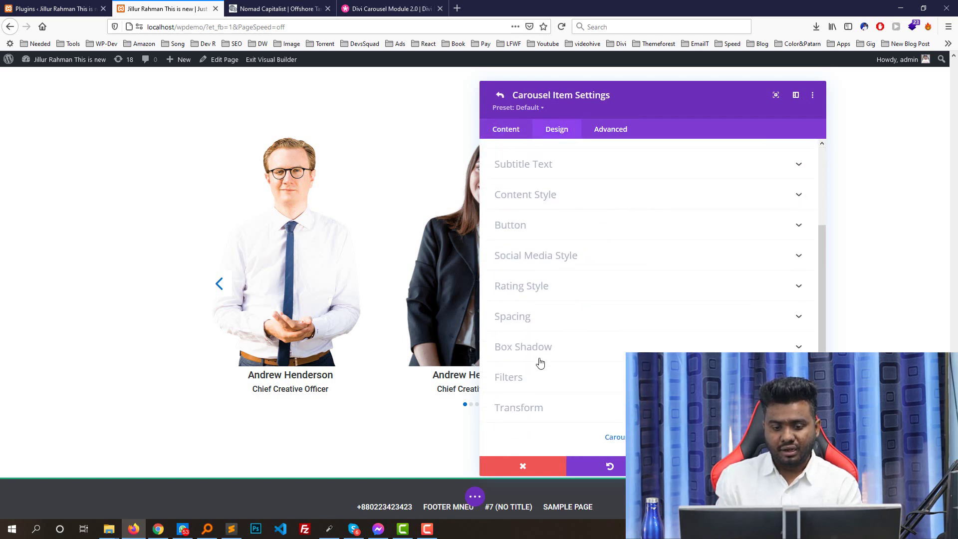
left_click(554, 357)
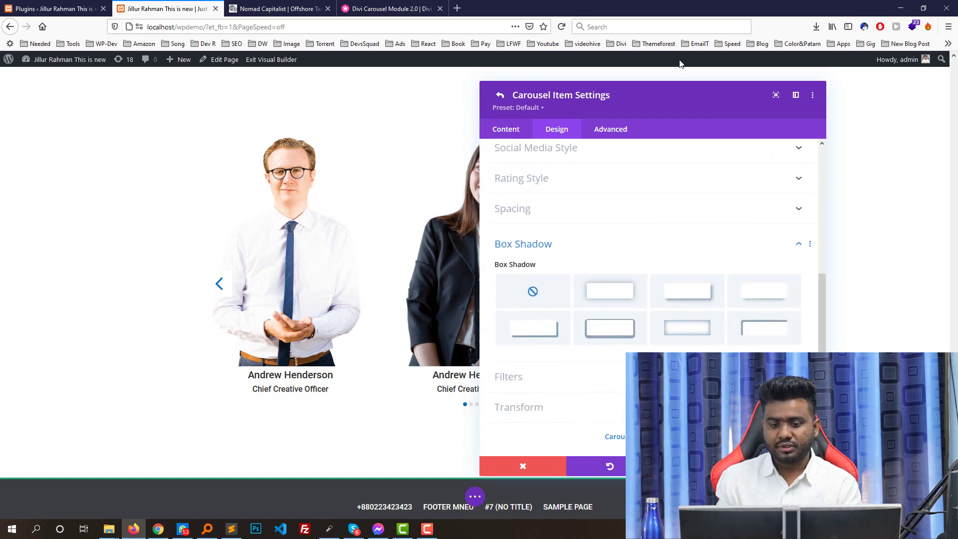
left_click_drag(676, 94, 728, 81)
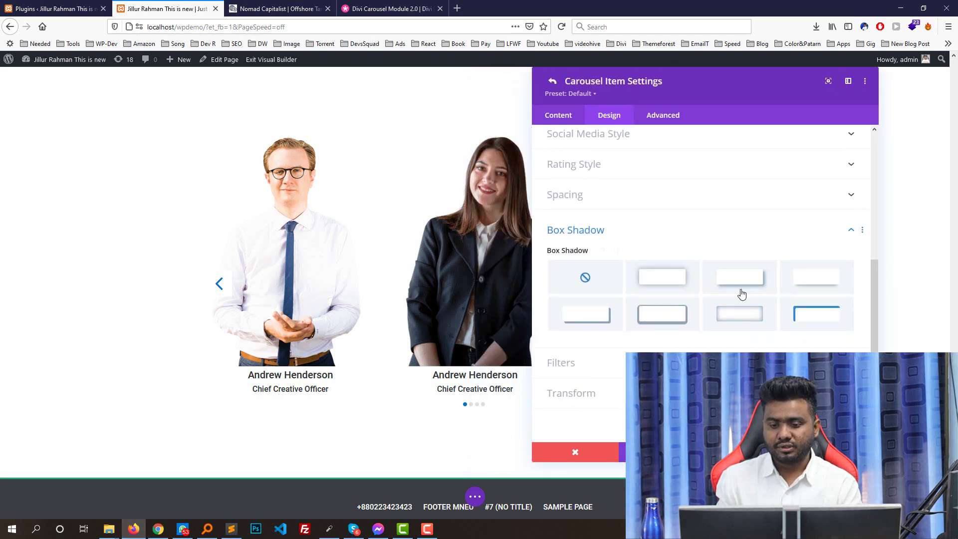
left_click(663, 275)
left_click(762, 287)
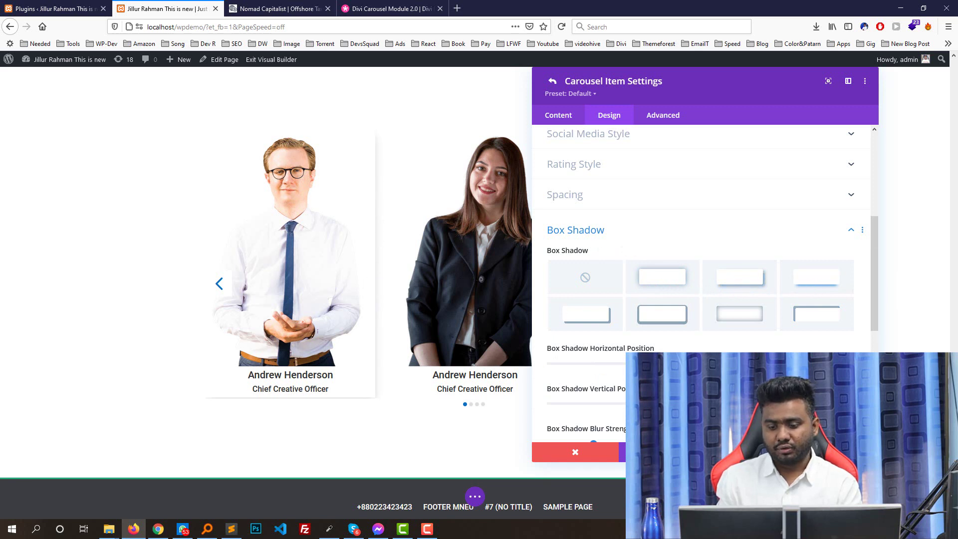
key("Escape")
Give the second carousel item the same bottom drop-shadow preset and return to the item list.
left_click(558, 195)
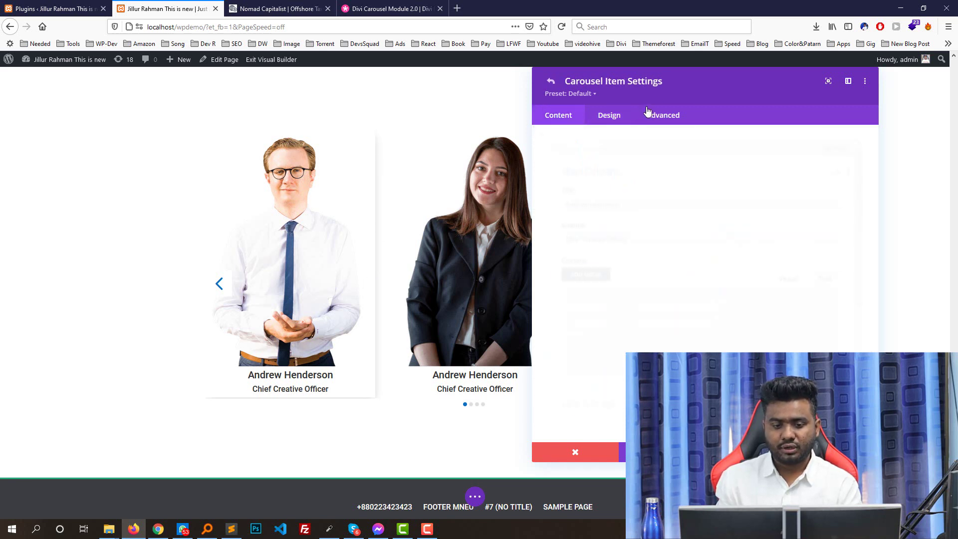
left_click_drag(703, 72, 780, 87)
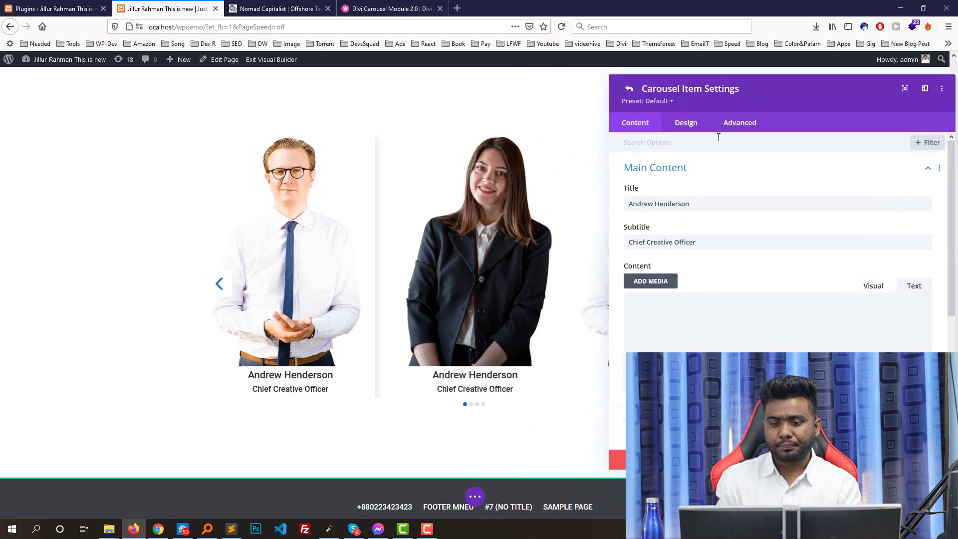
left_click(689, 124)
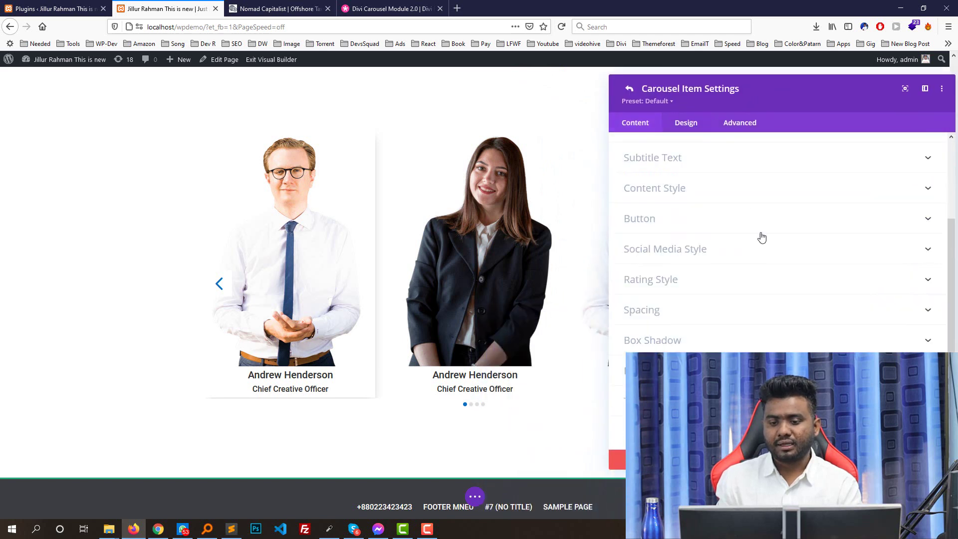
left_click(671, 344)
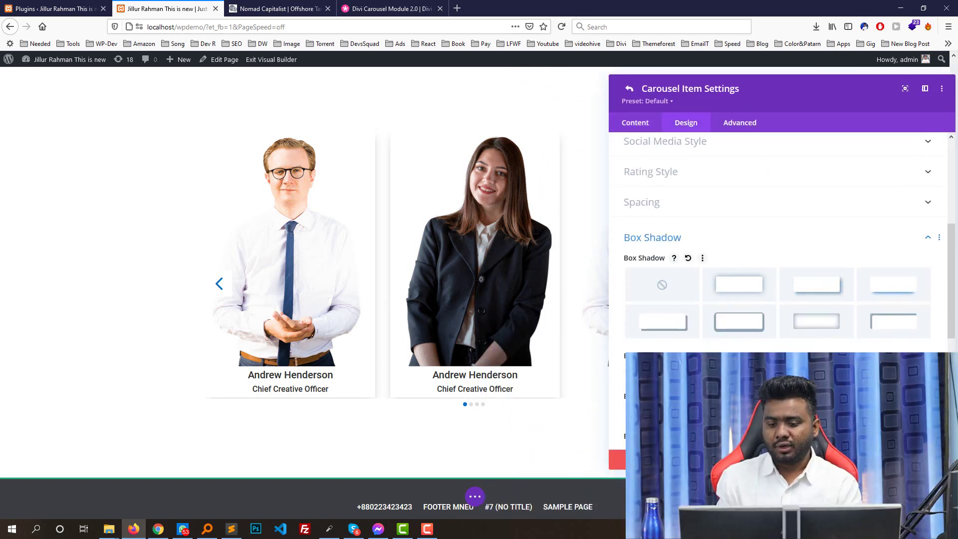
left_click(629, 89)
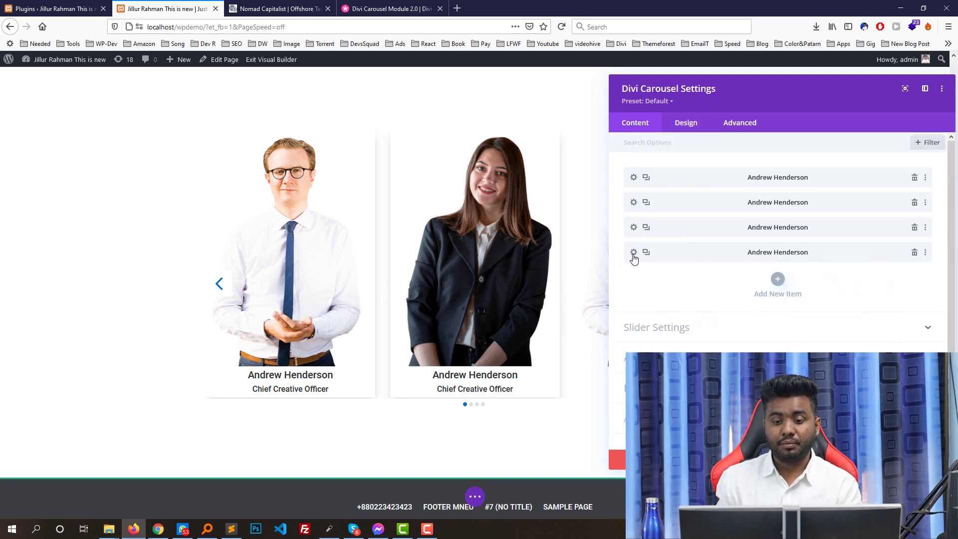
Apply the bottom drop-shadow preset to the fourth carousel item and go back to the module's items.
left_click(634, 252)
scroll(793, 269, "down", 5)
left_click(686, 123)
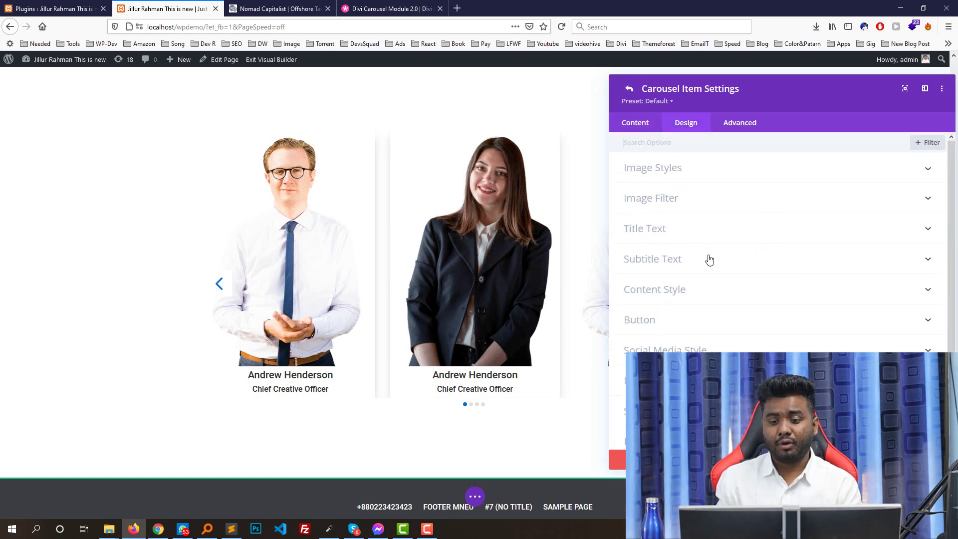
scroll(699, 255, "down", 3)
left_click(659, 343)
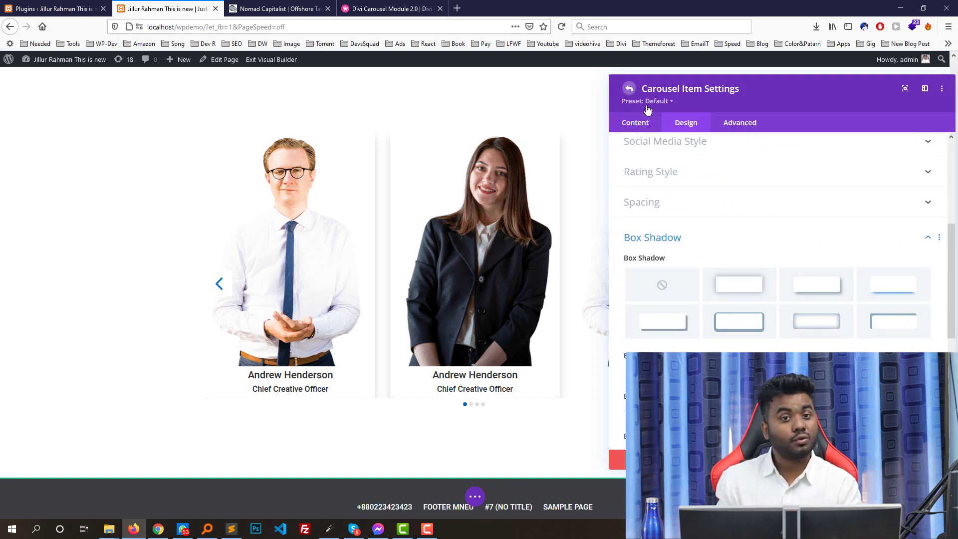
left_click(629, 89)
Set the matching bottom drop-shadow preset on the third carousel item, then save the item and the carousel module.
left_click(631, 227)
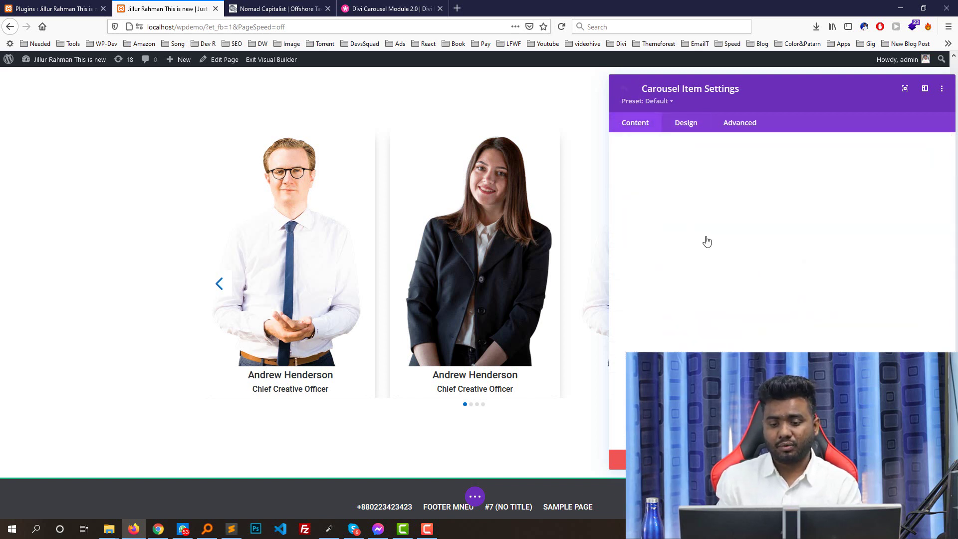
left_click(688, 123)
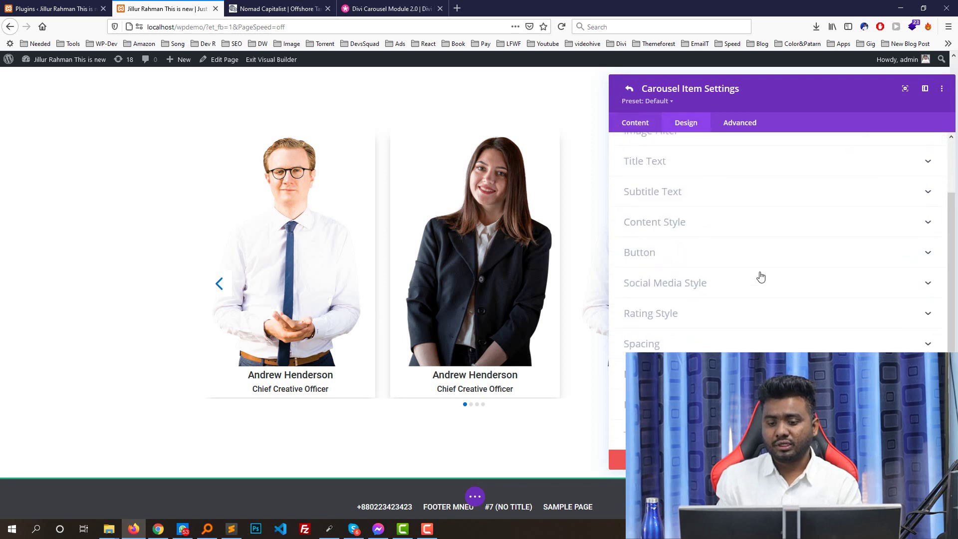
scroll(674, 331, "down", 1)
left_click(668, 341)
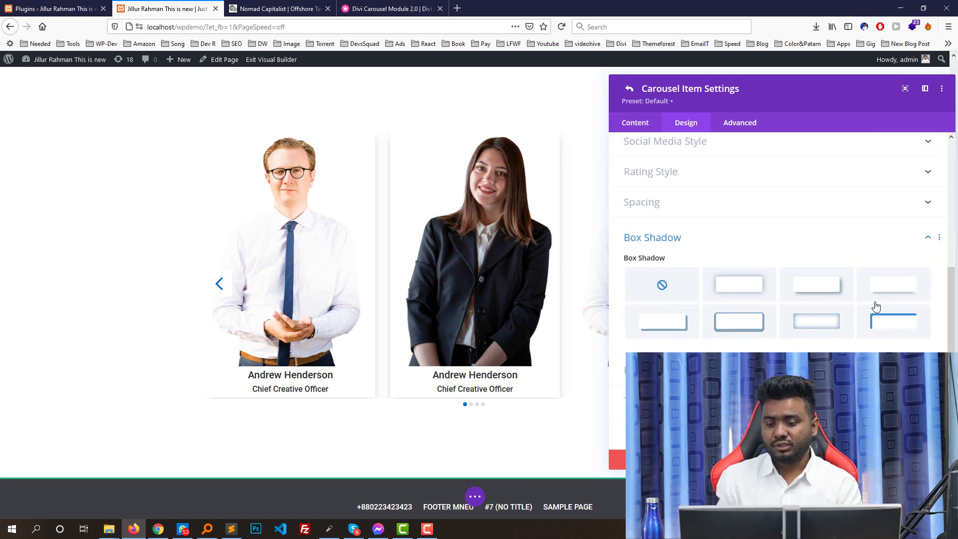
left_click(913, 459)
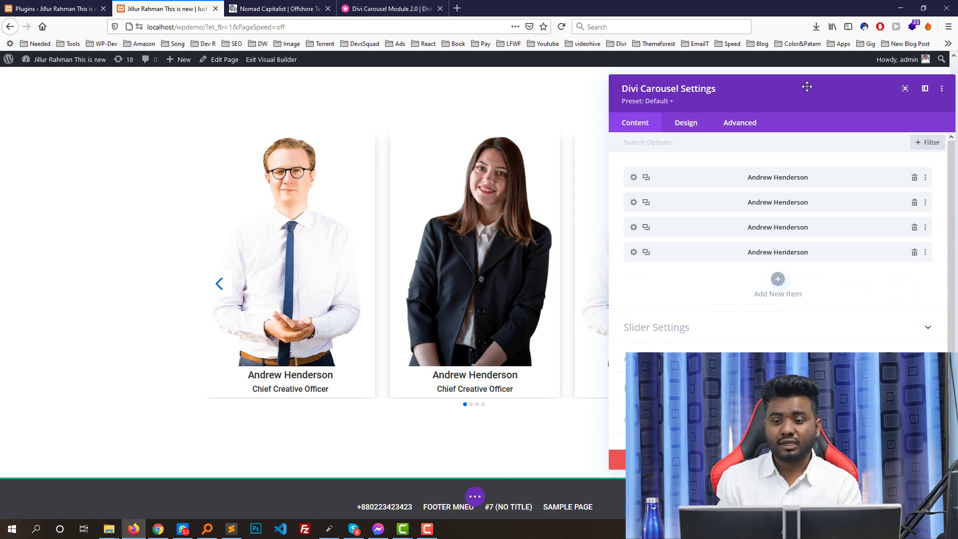
left_click_drag(808, 87, 632, 80)
left_click(738, 453)
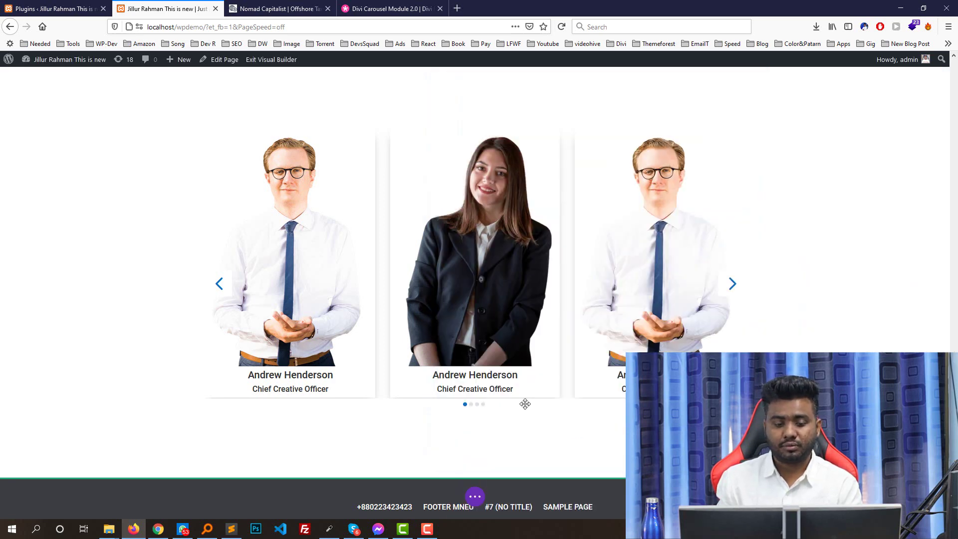
Compare the carousel in the builder with the Meet Our Team heading area on the Nomad Capitalist page.
scroll(525, 404, "up", 3)
key("ctrl+Tab")
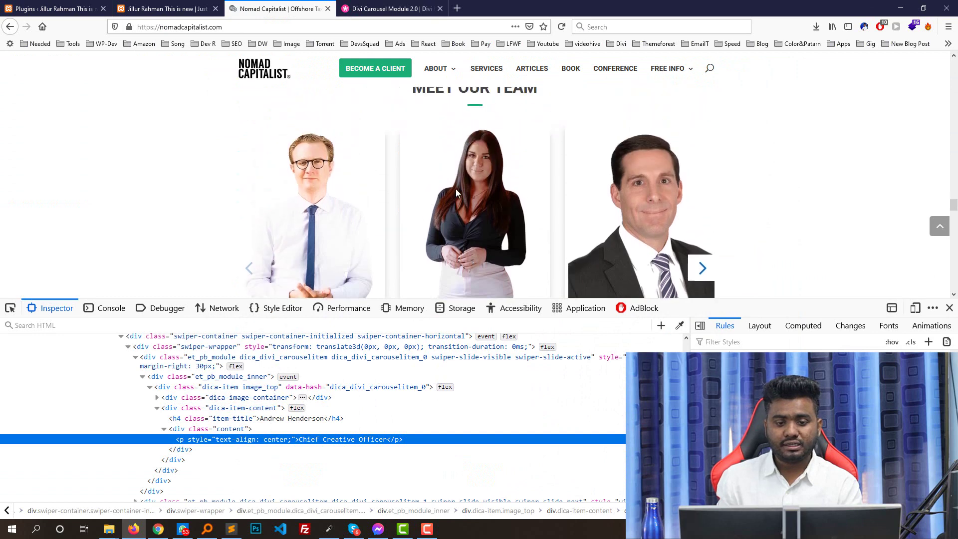
scroll(457, 188, "up", 4)
scroll(478, 218, "down", 3)
left_click(168, 8)
scroll(462, 253, "down", 1)
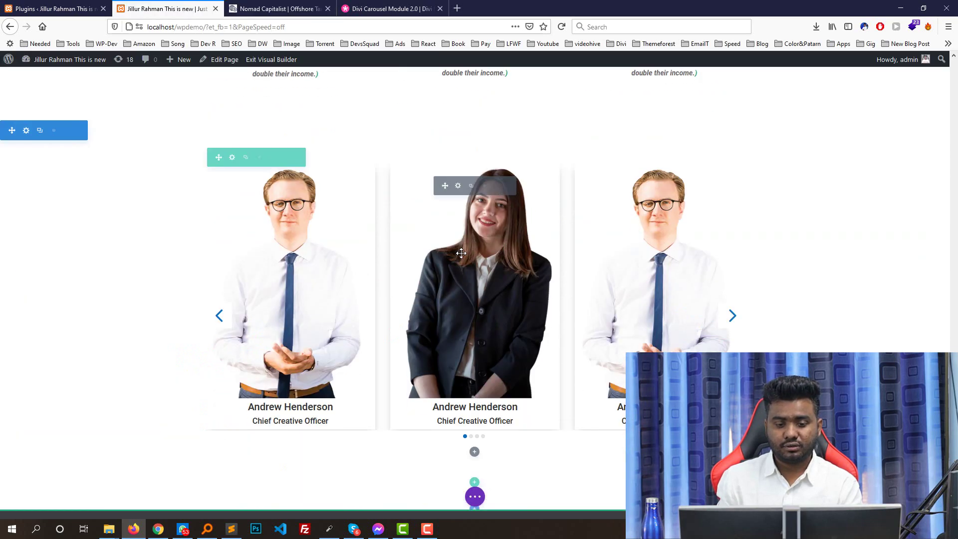
scroll(462, 253, "down", 1)
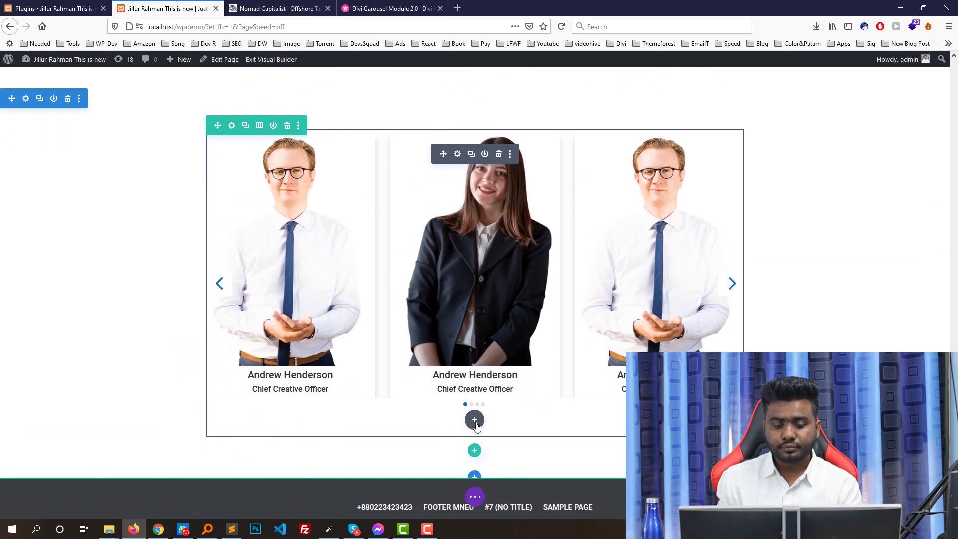
Add an empty row below the carousel in the team section, without inserting a module.
left_click(476, 421)
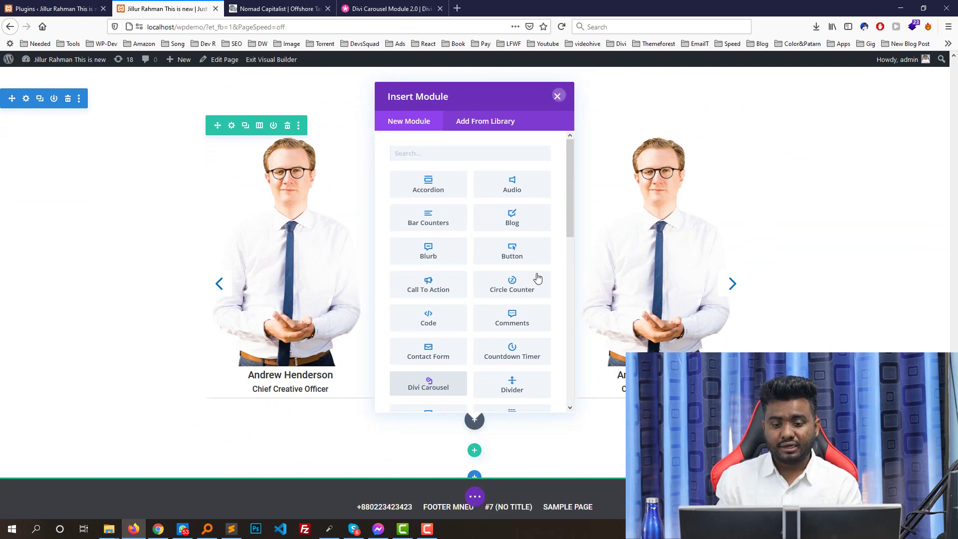
key("Escape")
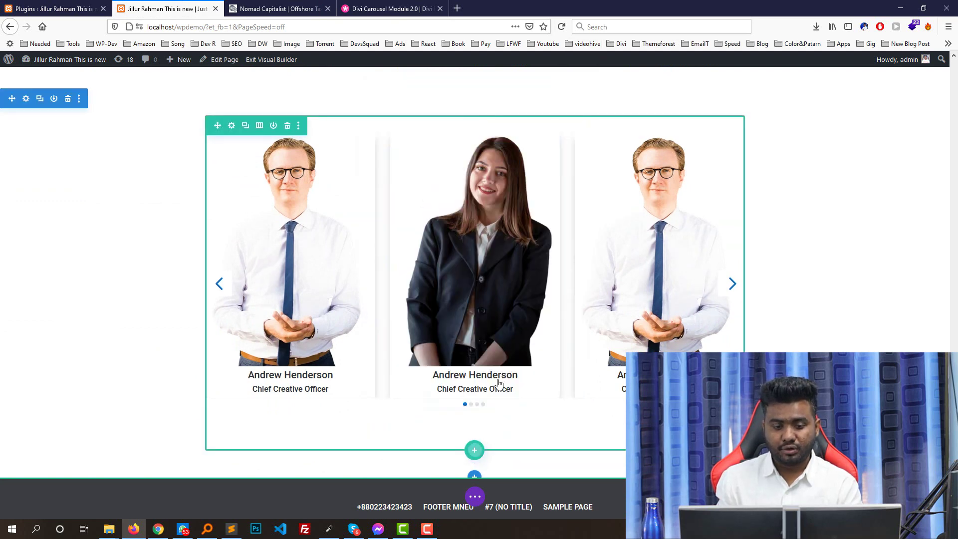
left_click(474, 450)
key("Escape")
left_click(476, 421)
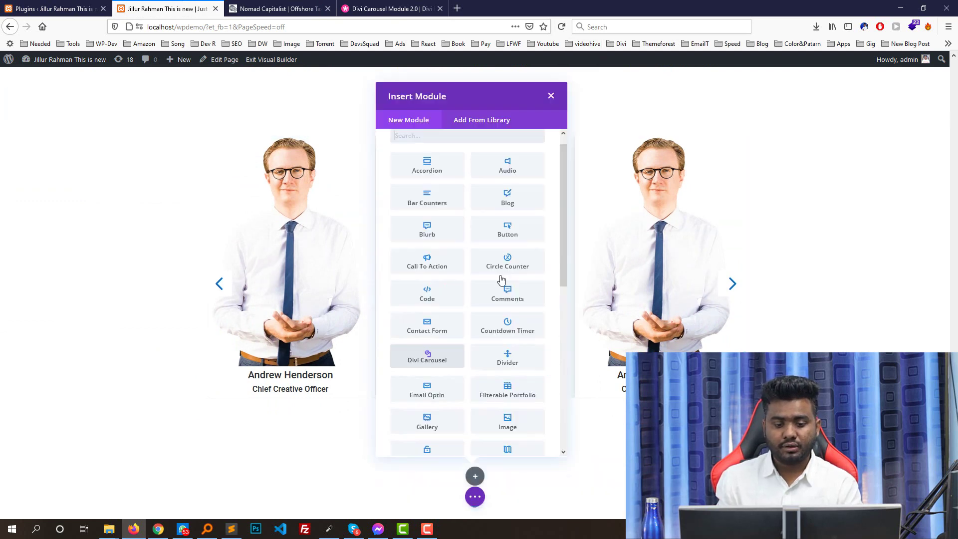
scroll(501, 265, "down", 1)
scroll(502, 265, "up", 1)
left_click(555, 97)
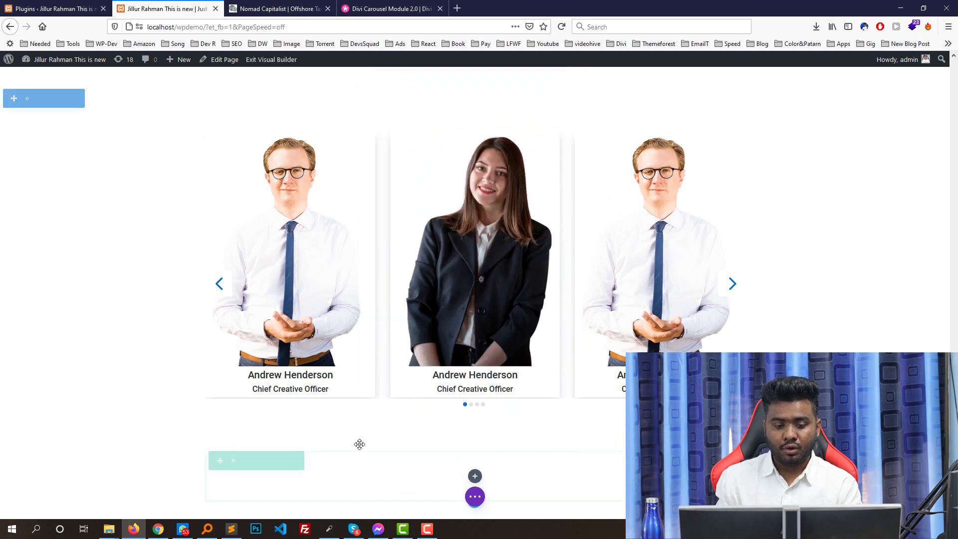
Move the new empty row above the carousel row in the team section.
scroll(239, 400, "down", 2)
scroll(246, 382, "up", 5)
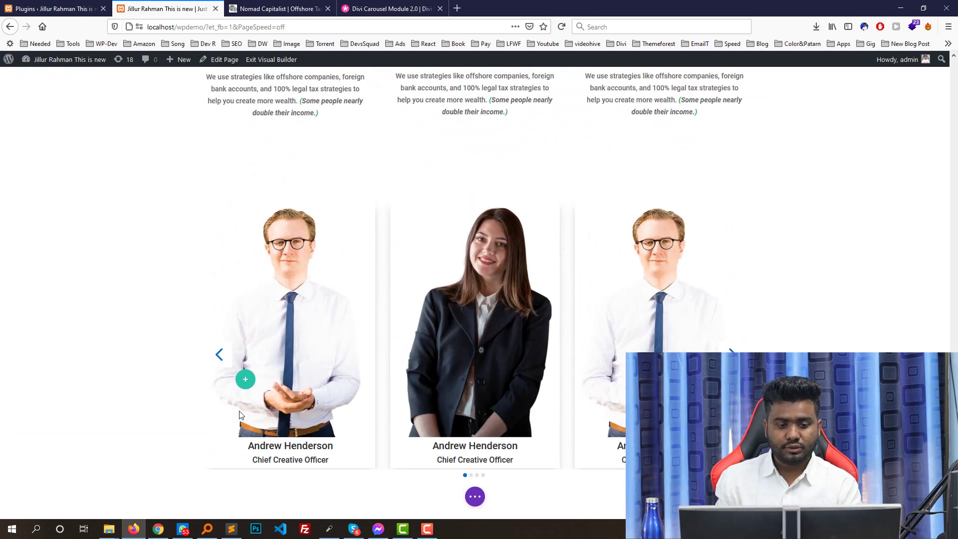
scroll(472, 227, "up", 2)
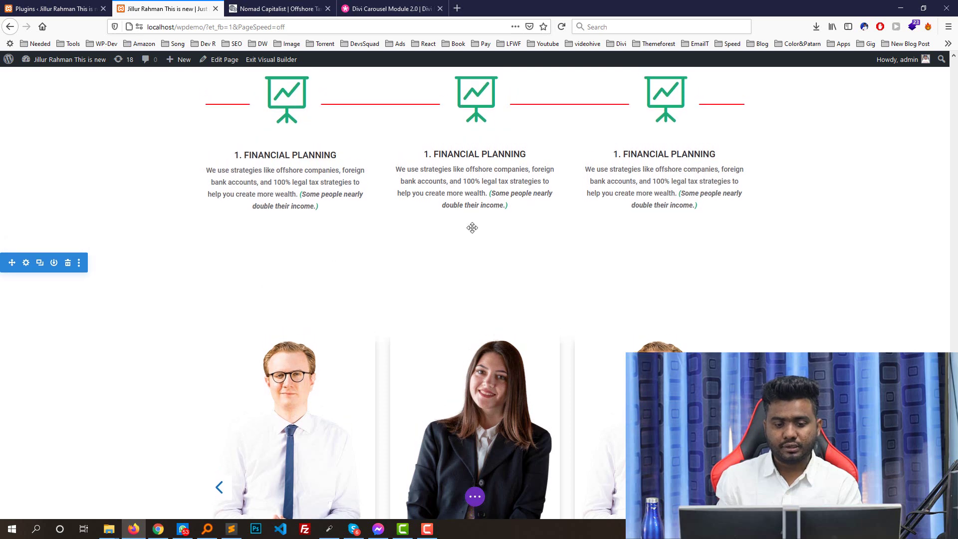
scroll(469, 224, "down", 2)
scroll(493, 224, "up", 5)
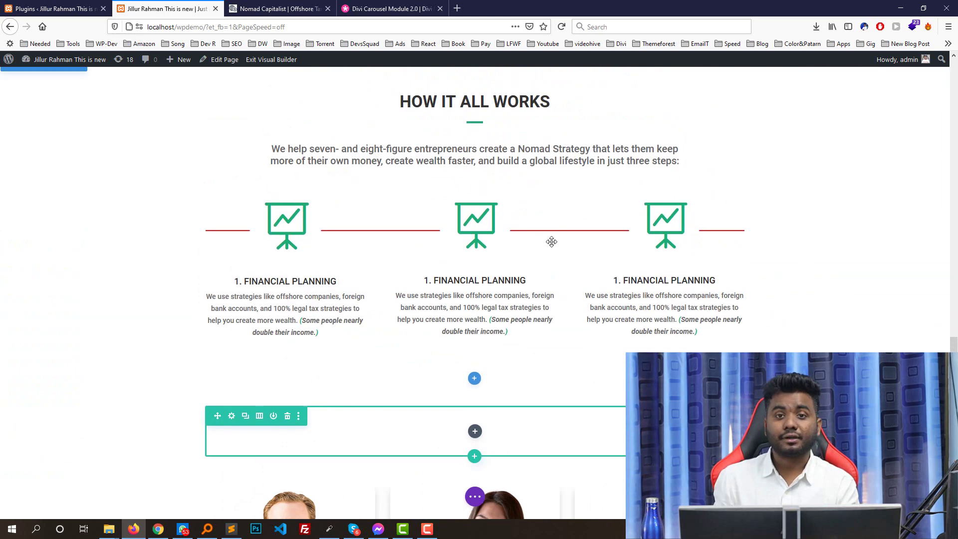
Duplicate the HOW IT ALL WORKS heading and move the copy into the empty row above the carousel.
scroll(500, 208, "down", 1)
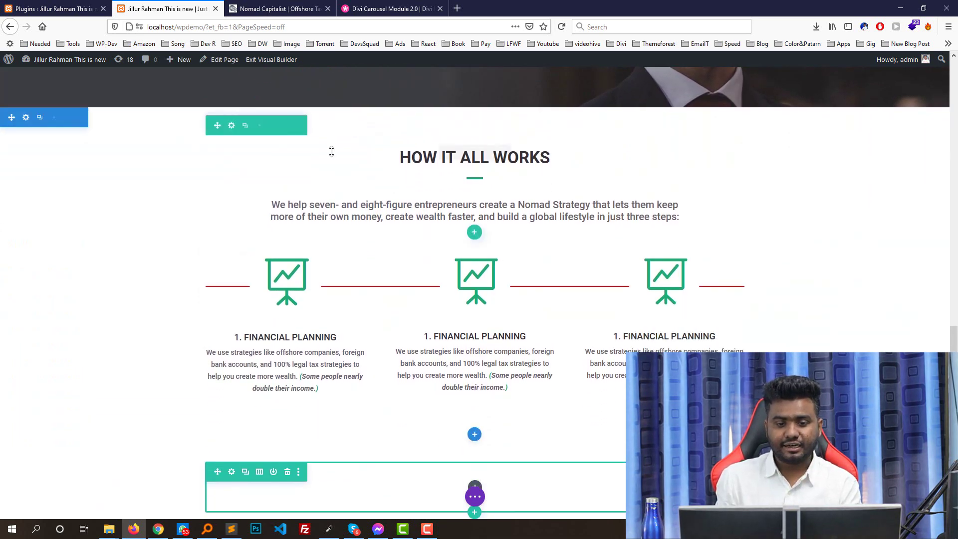
left_click(471, 153)
scroll(460, 142, "down", 1)
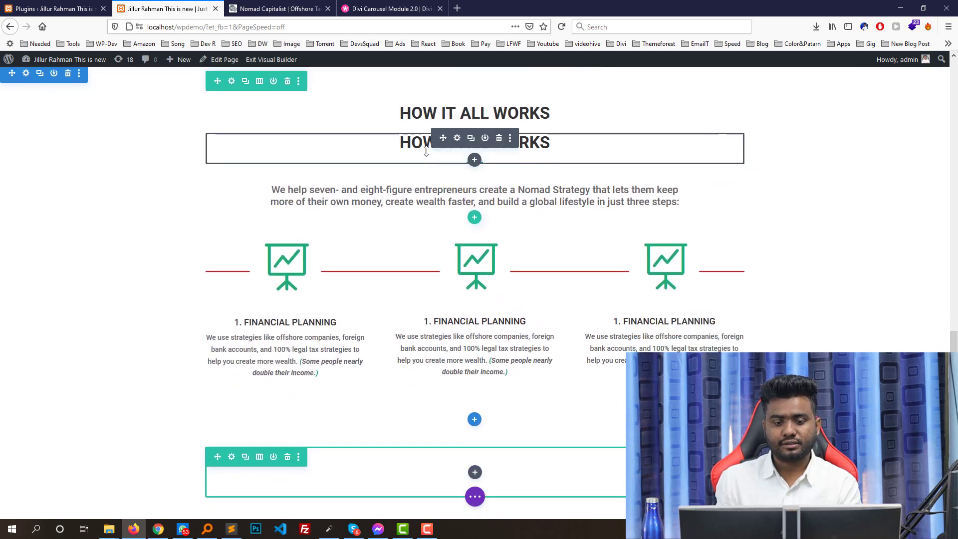
left_click_drag(442, 131, 457, 434)
Duplicate the short green divider of the HOW IT ALL WORKS section and place the copy under the heading above the carousel.
scroll(535, 246, "up", 2)
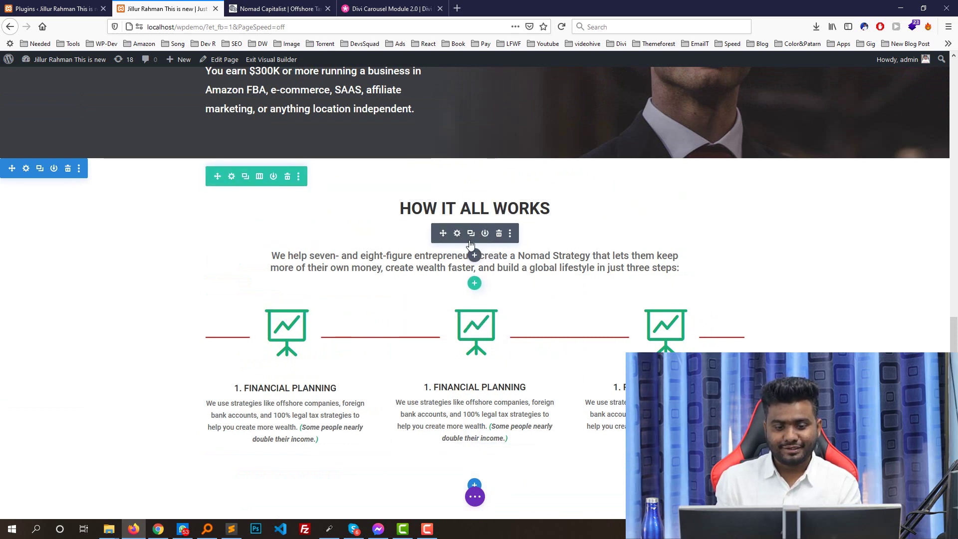
left_click(469, 241)
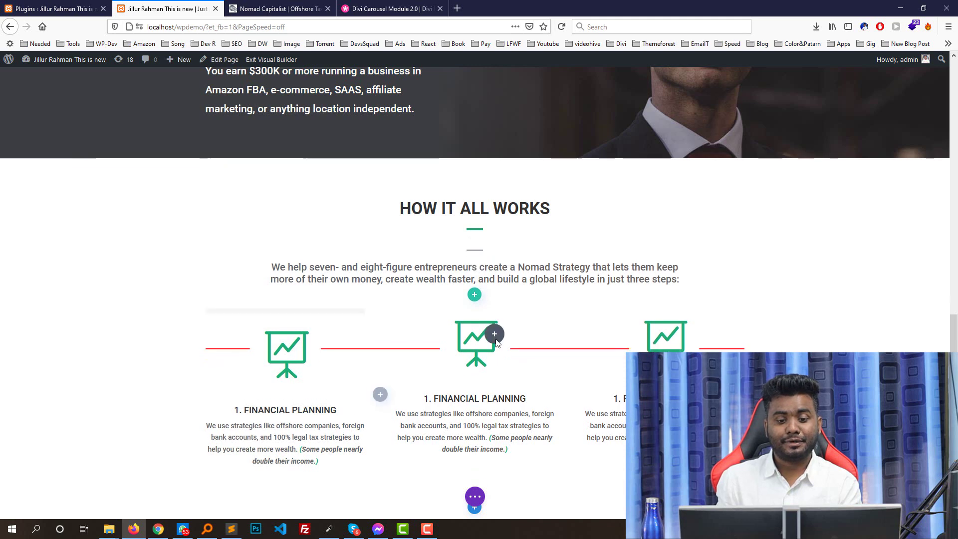
scroll(497, 342, "down", 3)
scroll(449, 434, "down", 2)
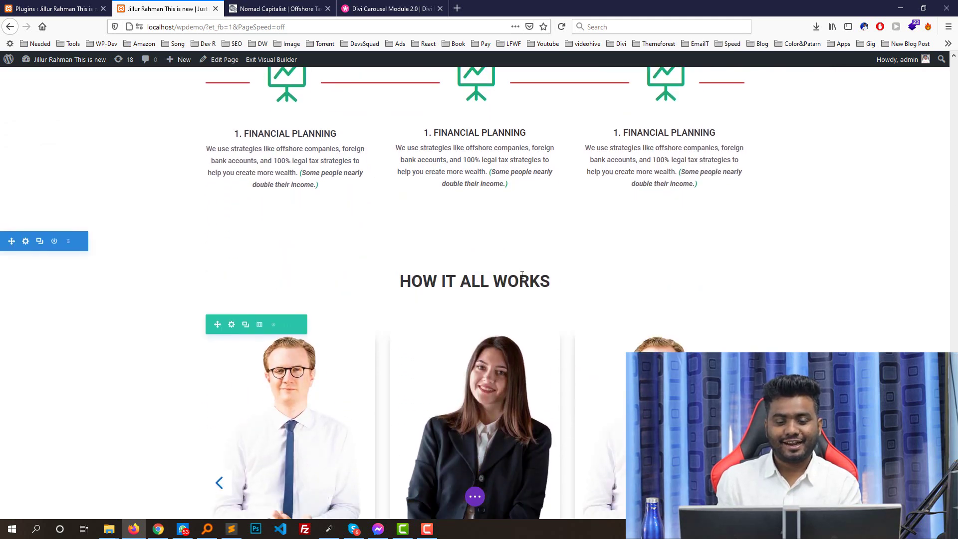
scroll(522, 274, "down", 2)
scroll(410, 192, "down", 1)
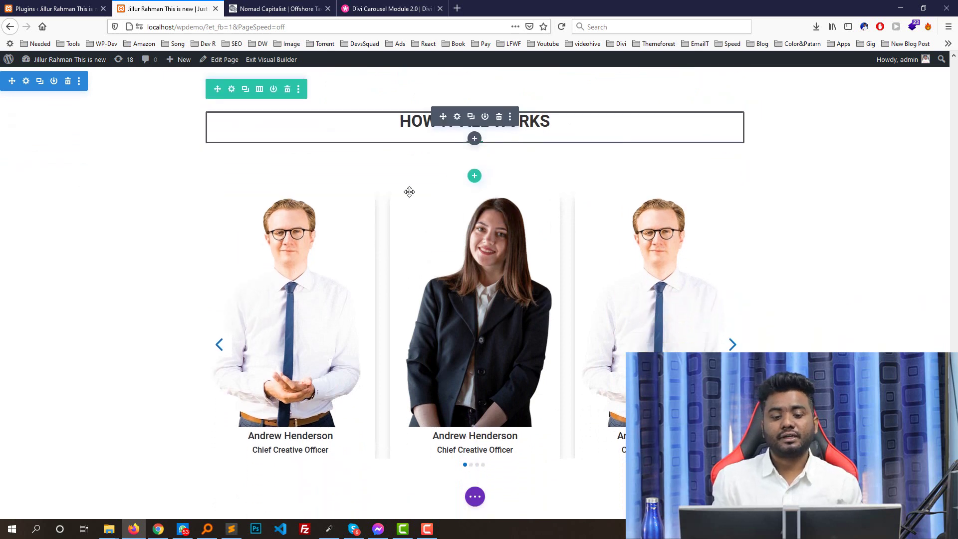
scroll(409, 191, "down", 3)
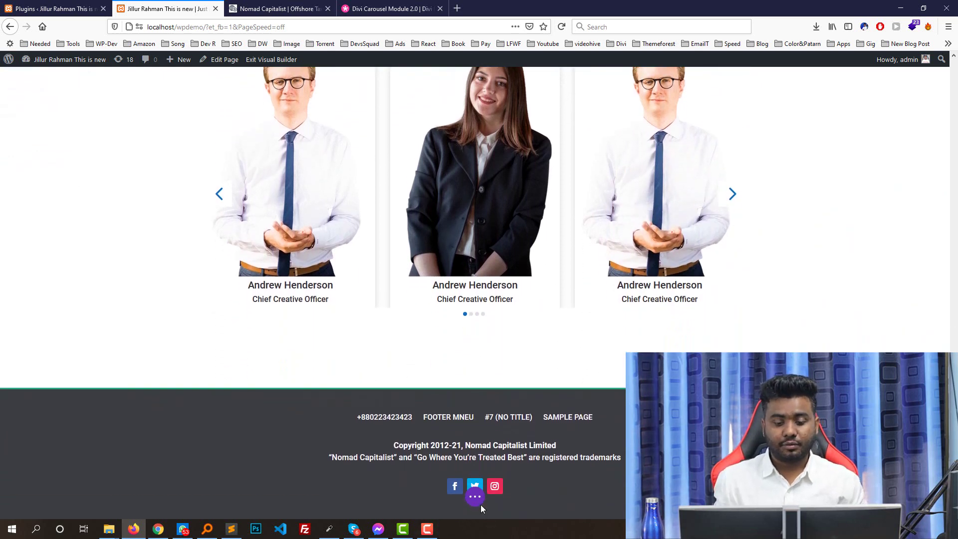
Expand the builder's page controls and view the team carousel on the live homepage in a new tab.
left_click(475, 497)
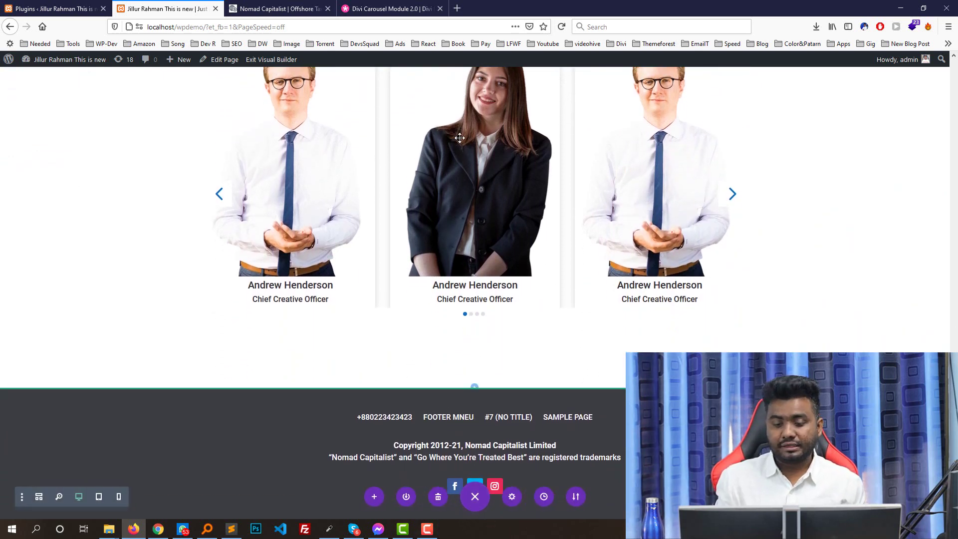
left_click(286, 4)
left_click(210, 5)
left_click(389, 5)
left_click(211, 4)
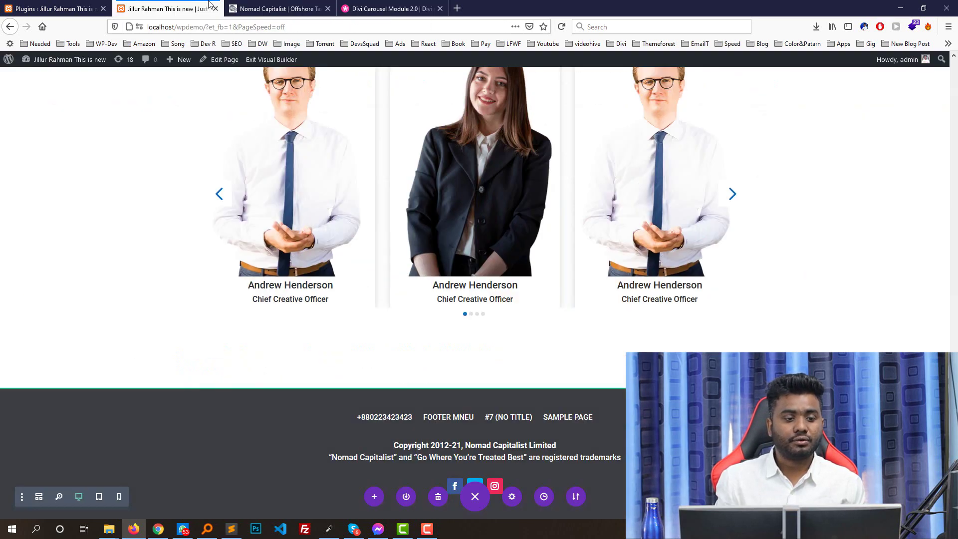
key("ctrl+shift+Tab")
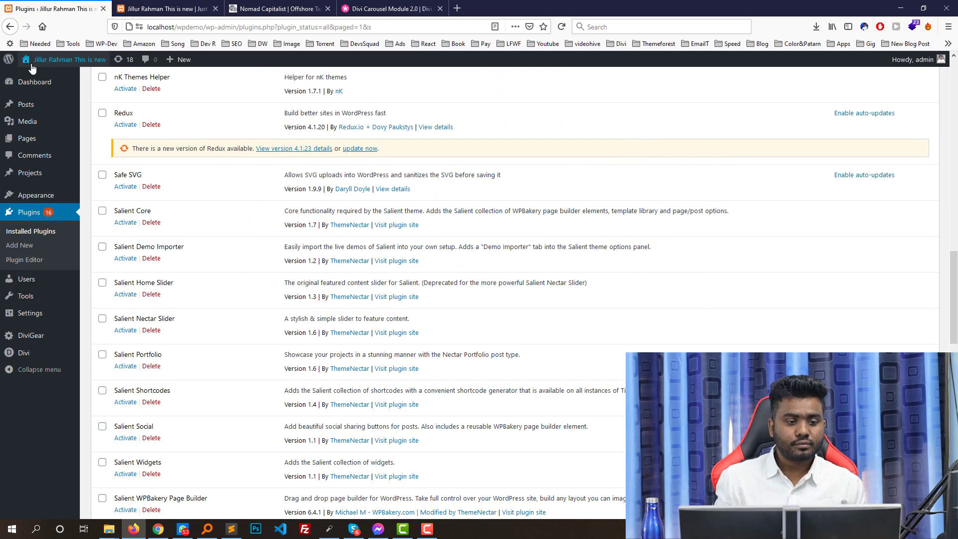
middle_click(32, 67)
left_click(285, 4)
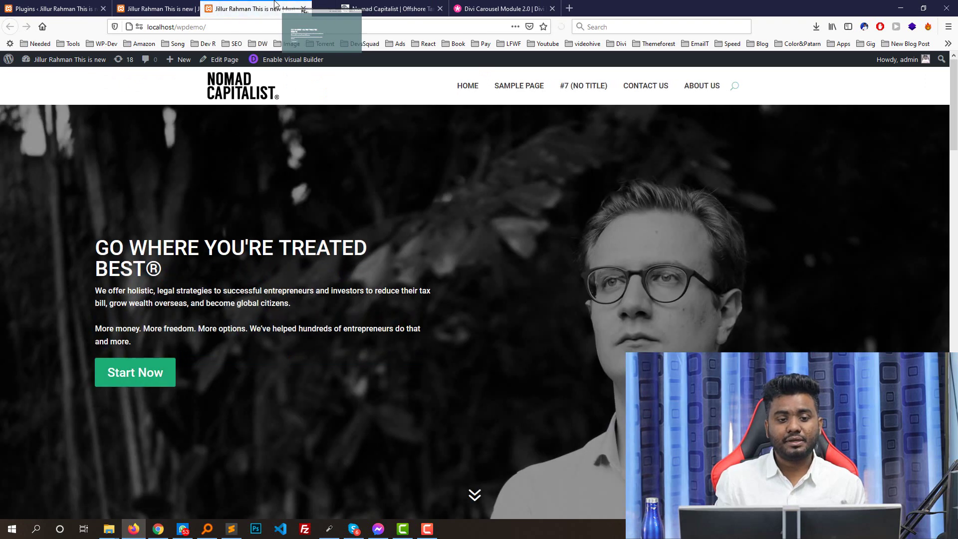
scroll(479, 290, "down", 10)
scroll(561, 338, "up", 2)
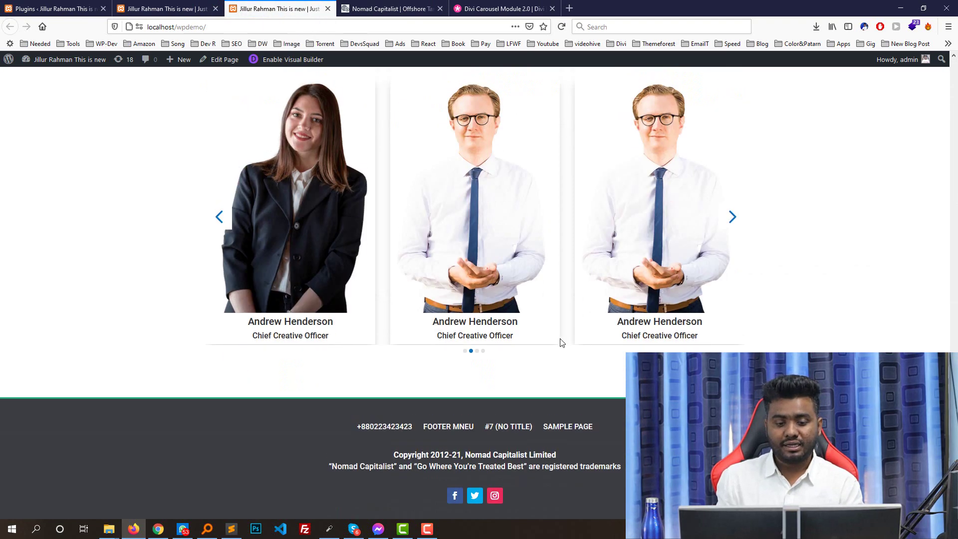
scroll(460, 172, "down", 1)
Close the inspector on the Nomad Capitalist page and examine the slides of the Our Clients Love Us testimonial slider.
key("ctrl+Tab")
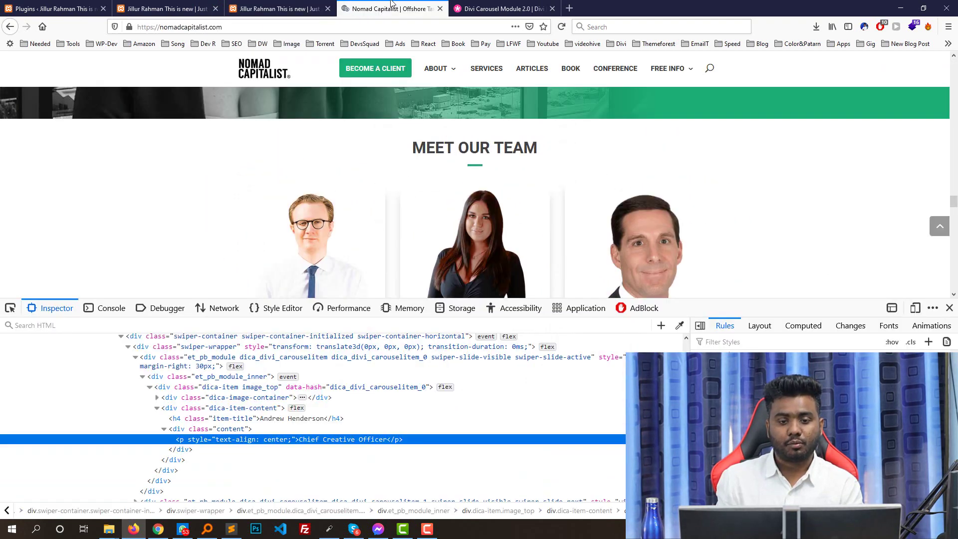
scroll(477, 228, "down", 3)
scroll(478, 228, "down", 4)
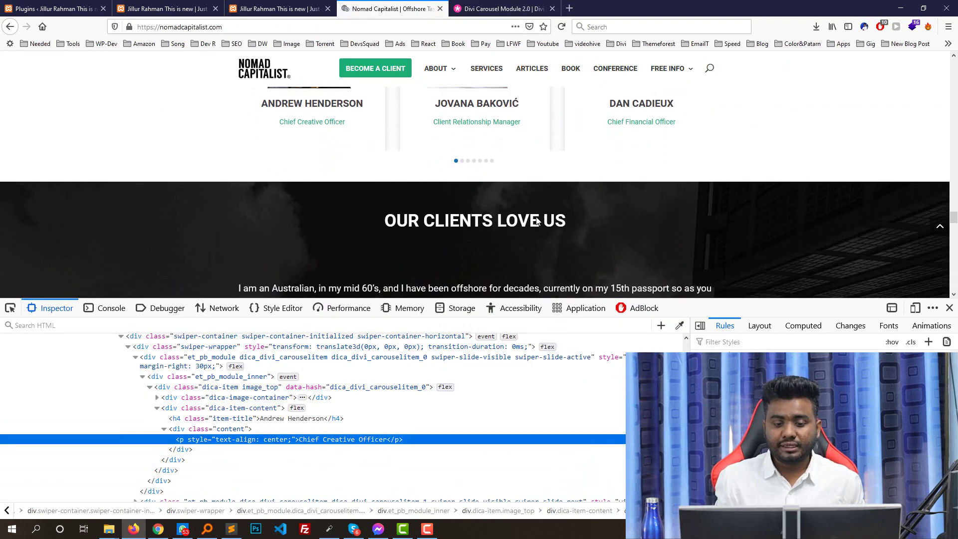
left_click(950, 308)
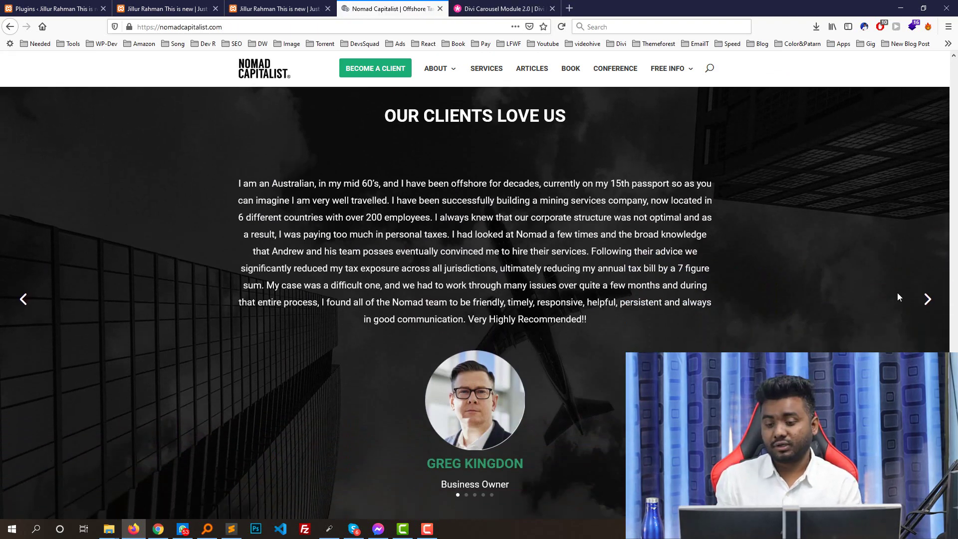
left_click(927, 301)
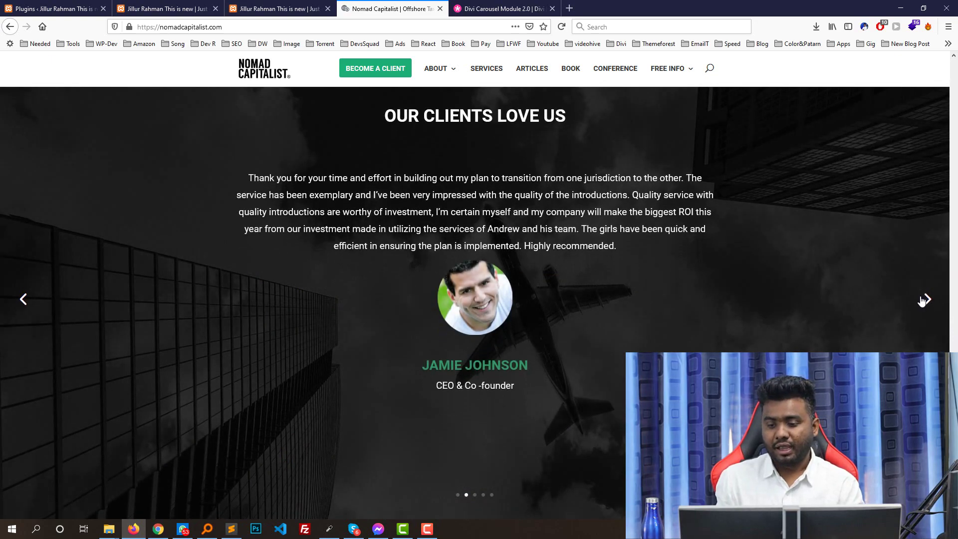
left_click(926, 299)
scroll(598, 303, "up", 1)
scroll(507, 263, "down", 3)
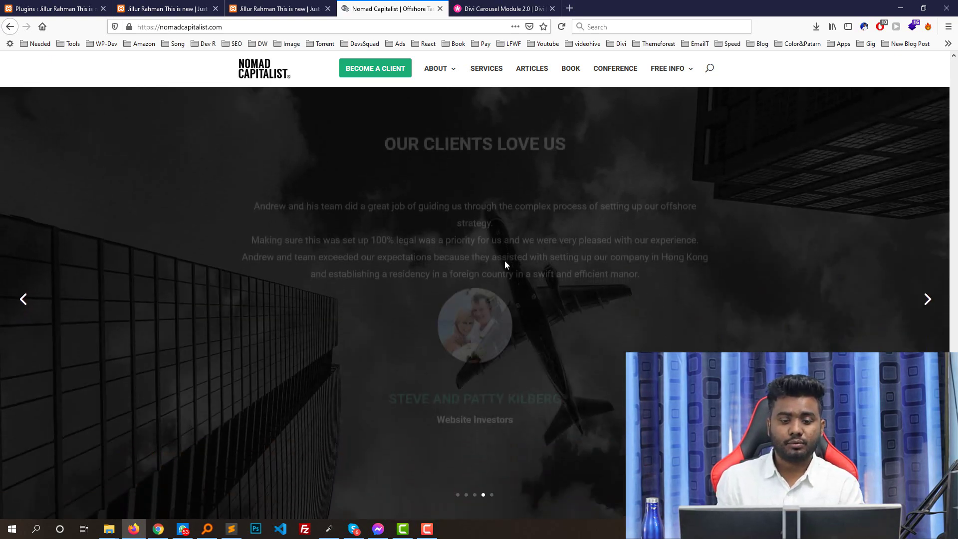
scroll(323, 304, "up", 4)
scroll(532, 185, "down", 2)
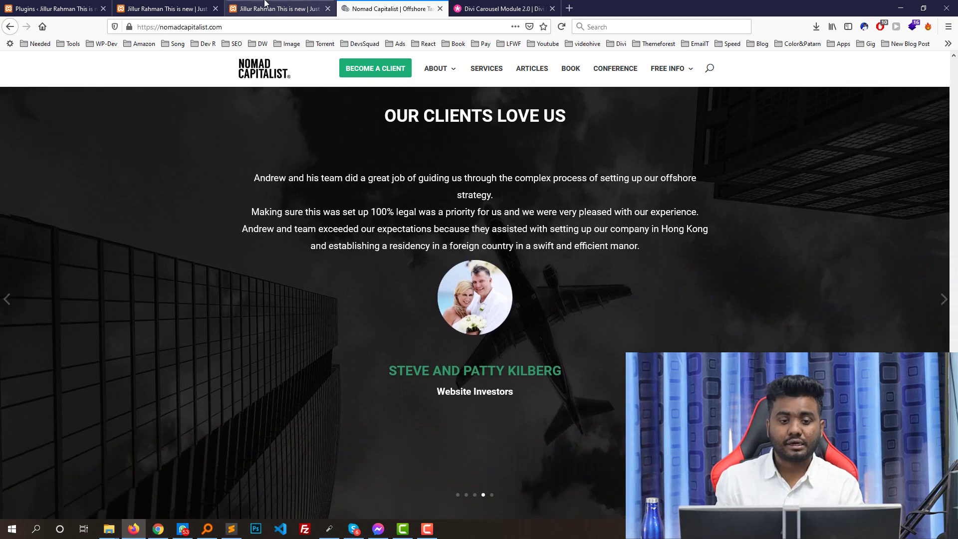
Check the team carousel's sliding on the live homepage and close that preview tab.
key("ctrl+shift+Tab")
scroll(382, 222, "down", 3)
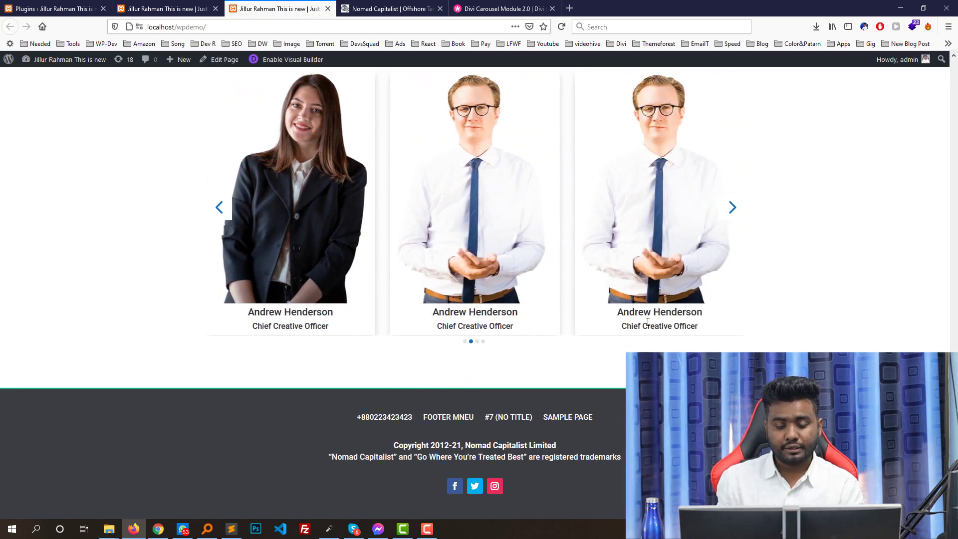
scroll(648, 322, "up", 4)
scroll(466, 246, "down", 4)
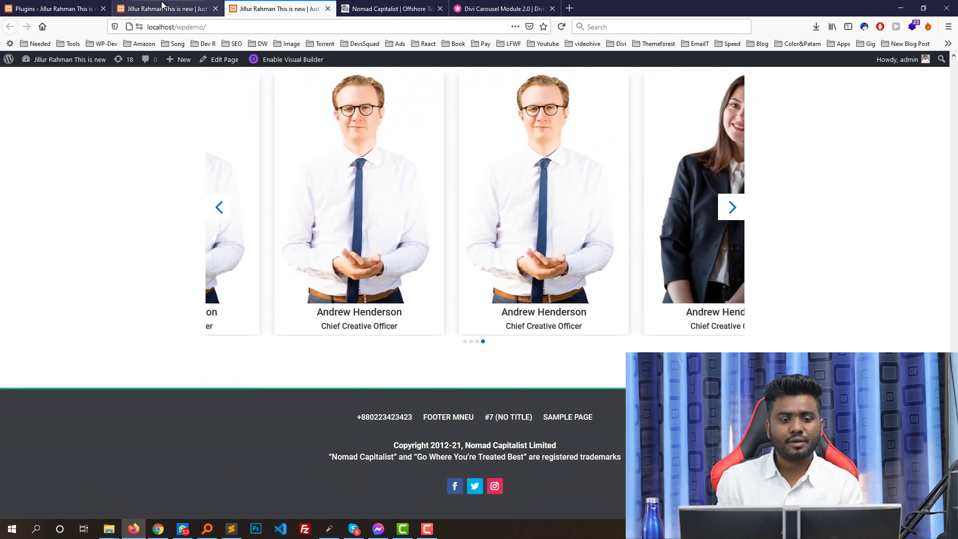
left_click(163, 5)
left_click(288, 4)
left_click(328, 8)
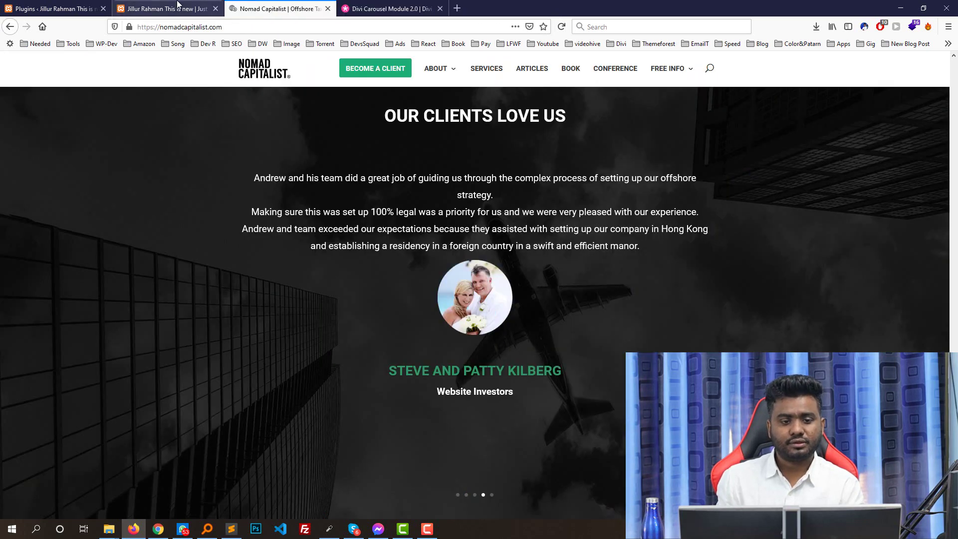
Insert a Fullwidth section beneath the team section in the builder and add a Fullwidth Slider module to it.
left_click(168, 8)
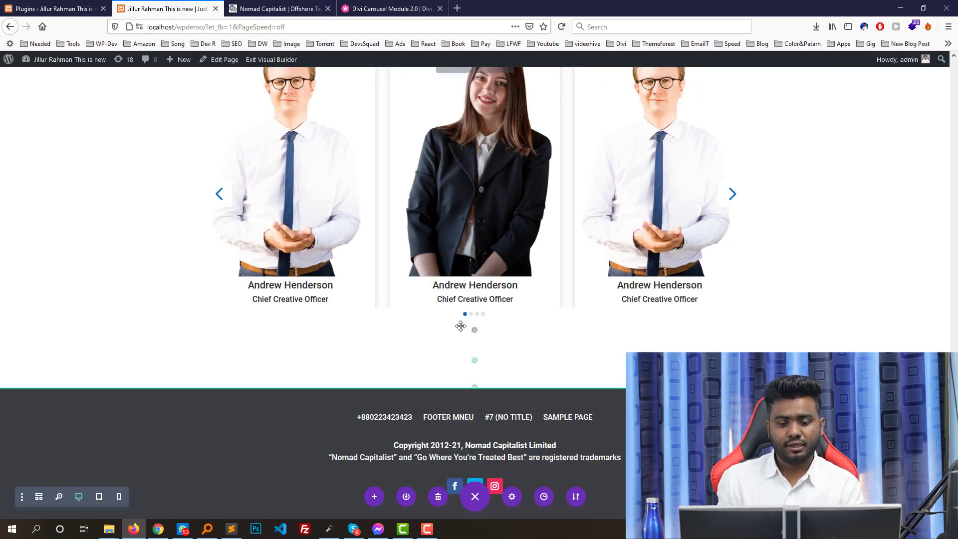
left_click(475, 390)
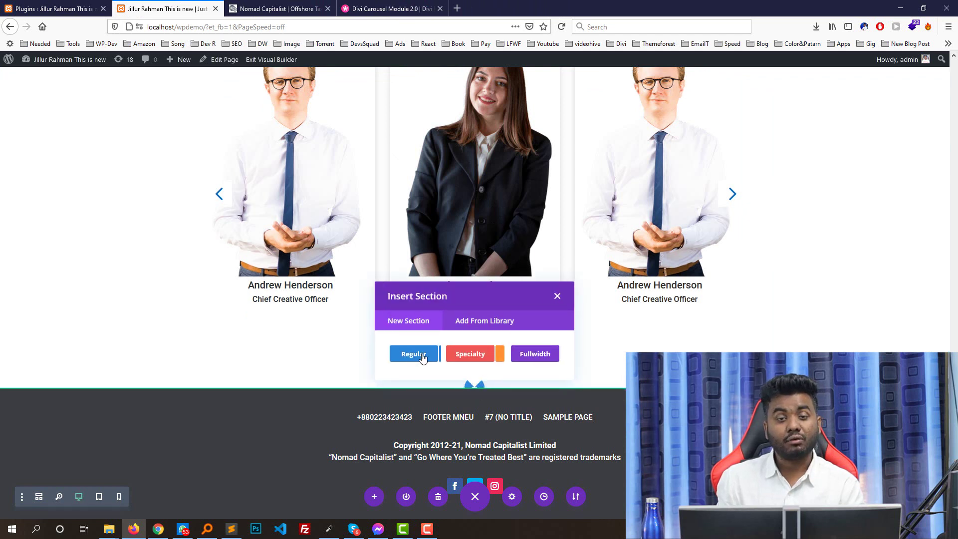
left_click(535, 354)
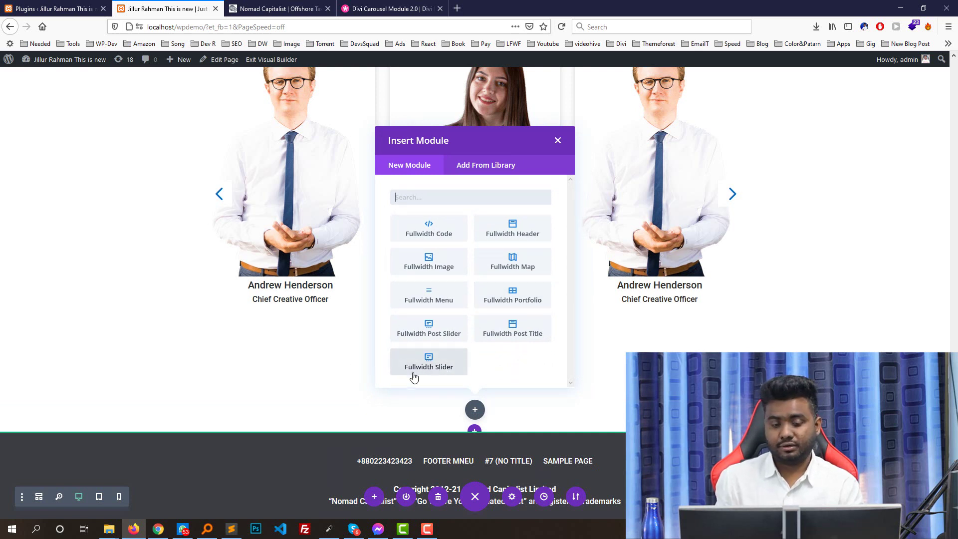
left_click(435, 363)
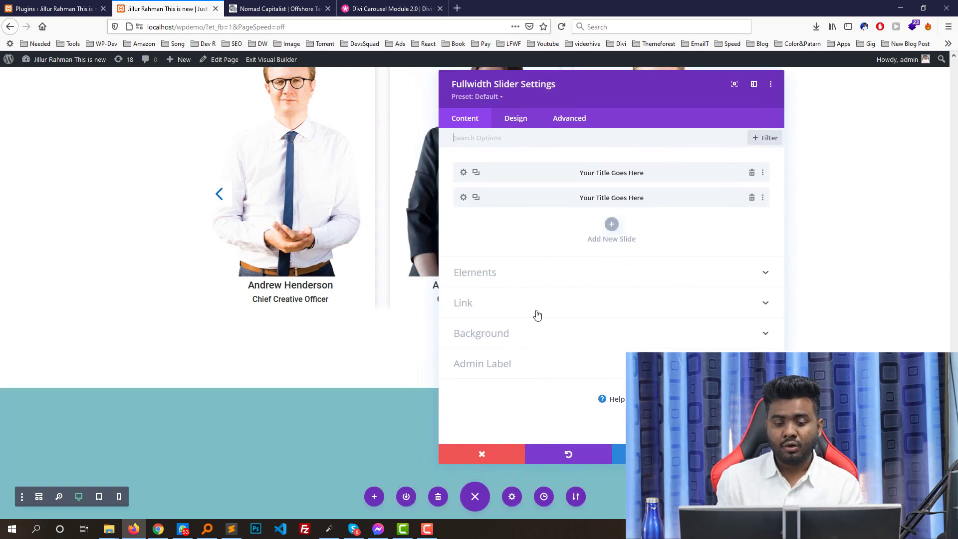
Start uploading a new background image for the Fullwidth Slider from the computer.
scroll(304, 285, "down", 5)
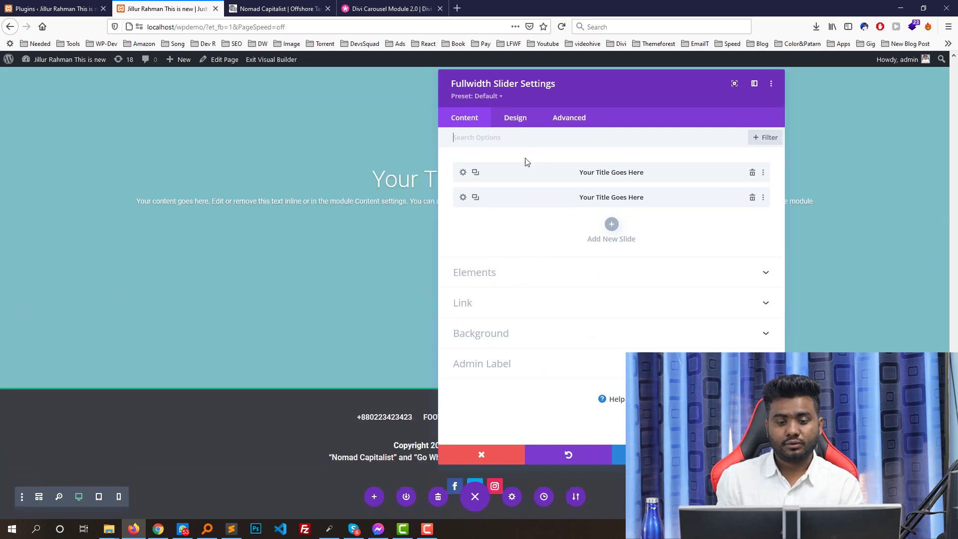
left_click(495, 344)
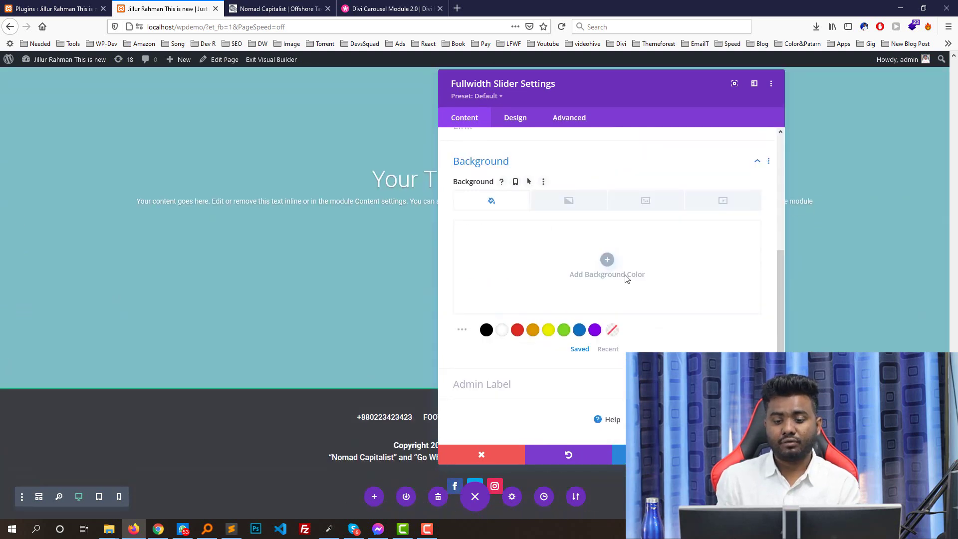
left_click(659, 203)
left_click(607, 260)
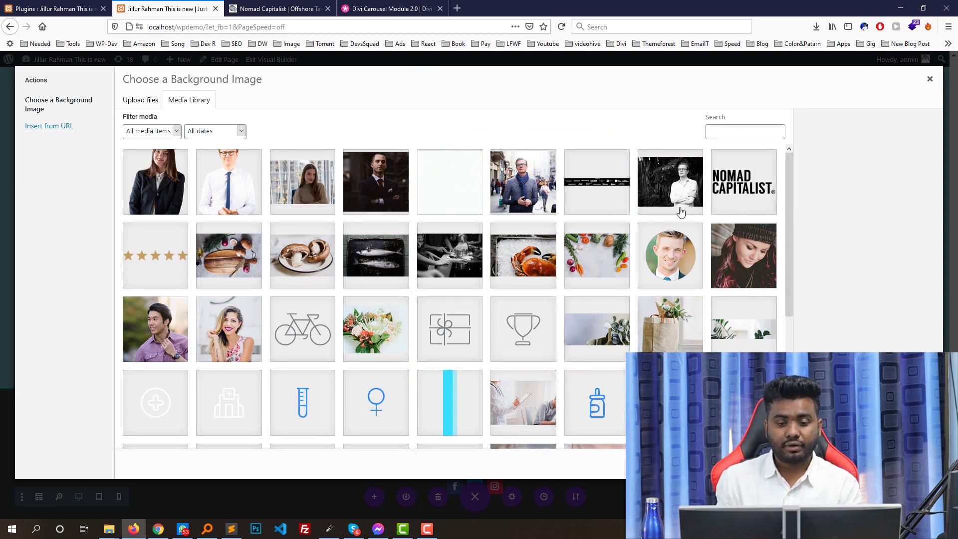
left_click(145, 100)
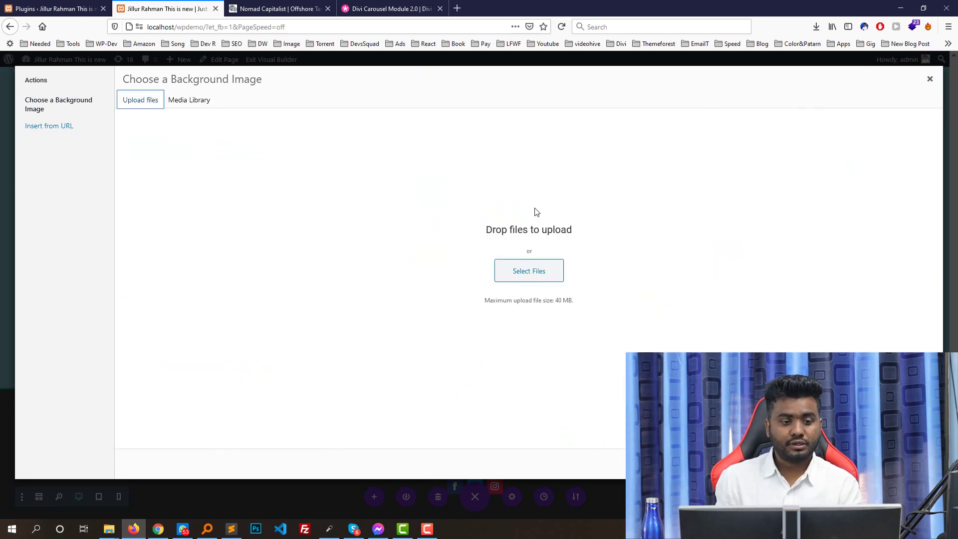
left_click(548, 271)
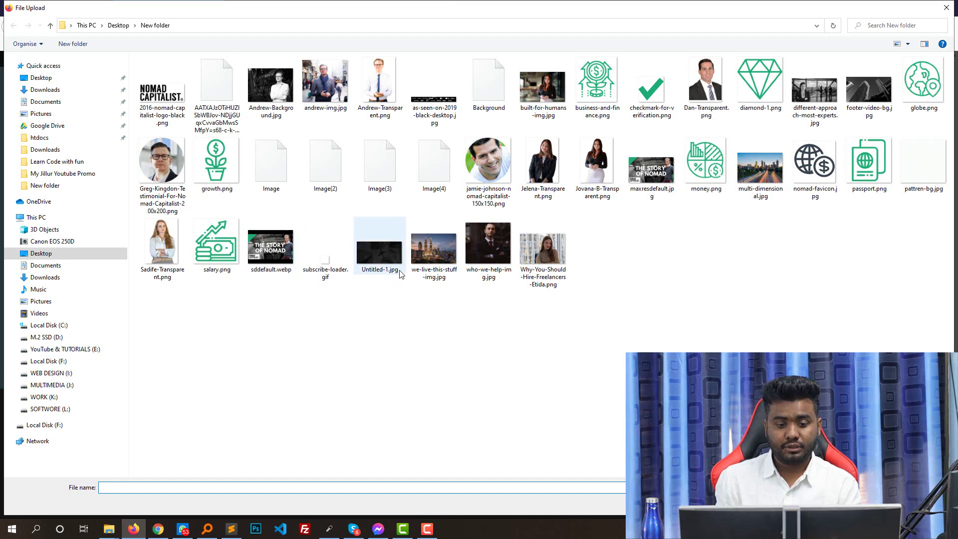
Preview footer-video-bg.jpg, dismiss the file selection, and compare with the Our Clients Love Us slider background on the Nomad Capitalist page.
left_click(864, 102)
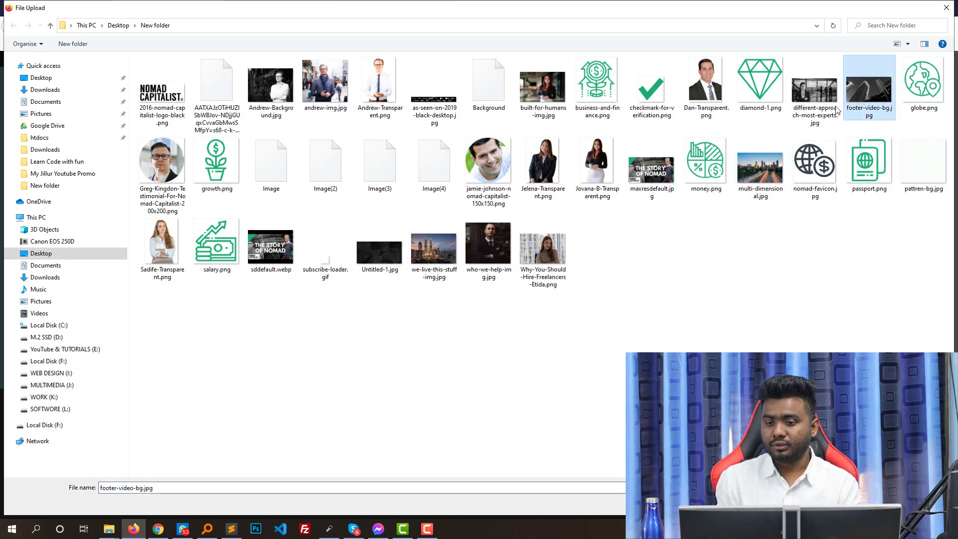
right_click(837, 98)
left_click(822, 127)
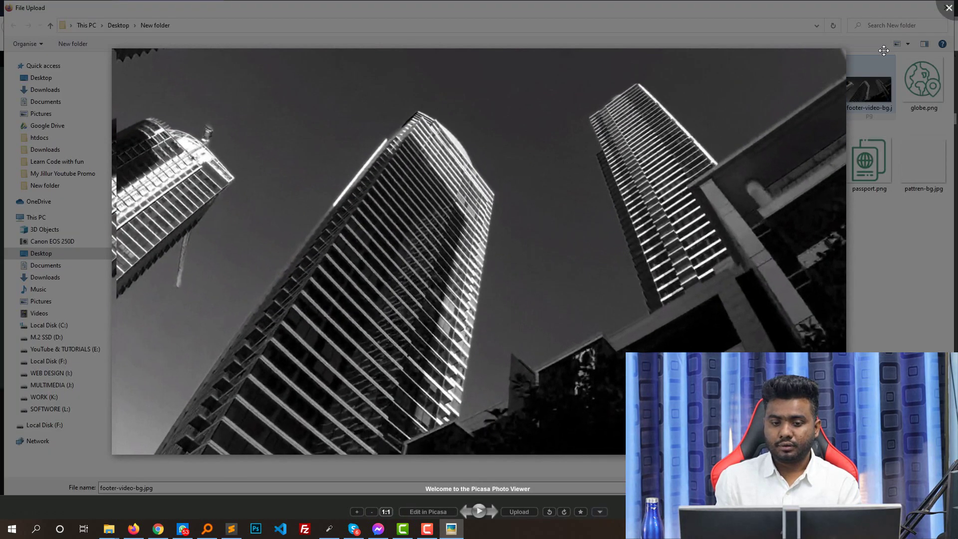
left_click(884, 50)
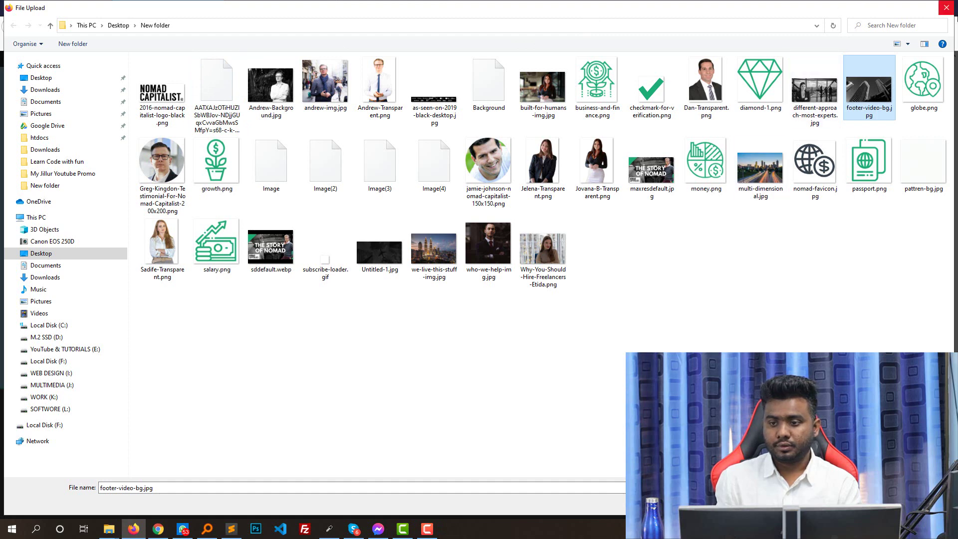
left_click(947, 8)
left_click(295, 8)
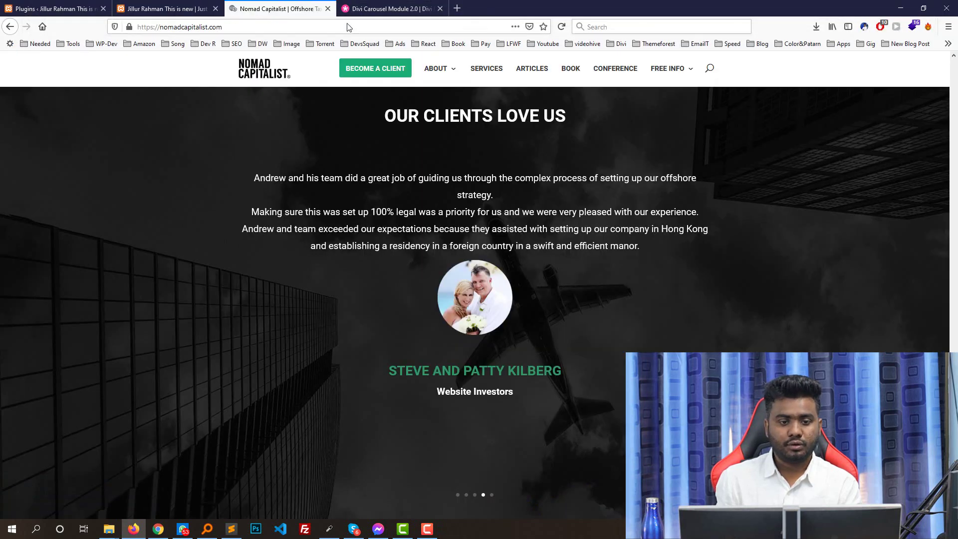
scroll(654, 287, "down", 2)
scroll(656, 292, "up", 1)
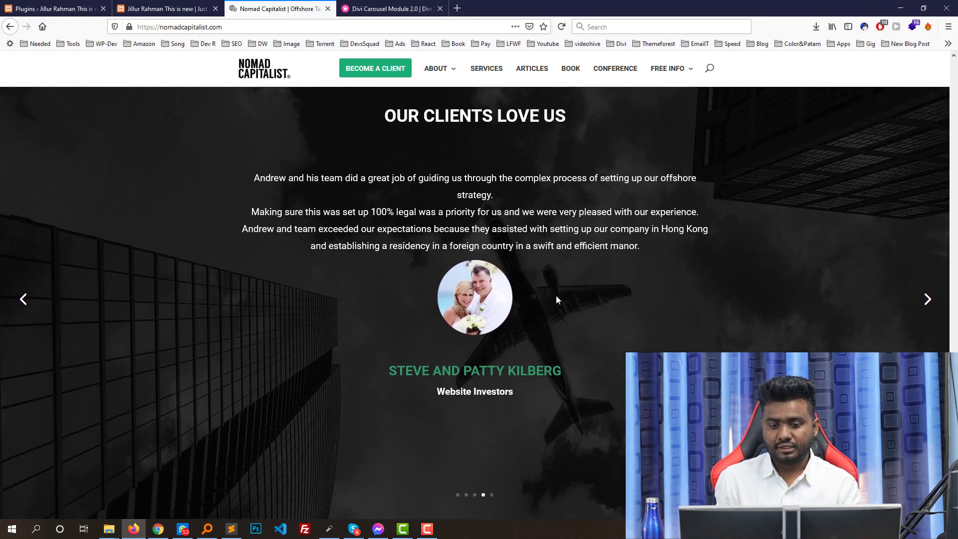
scroll(577, 280, "down", 1)
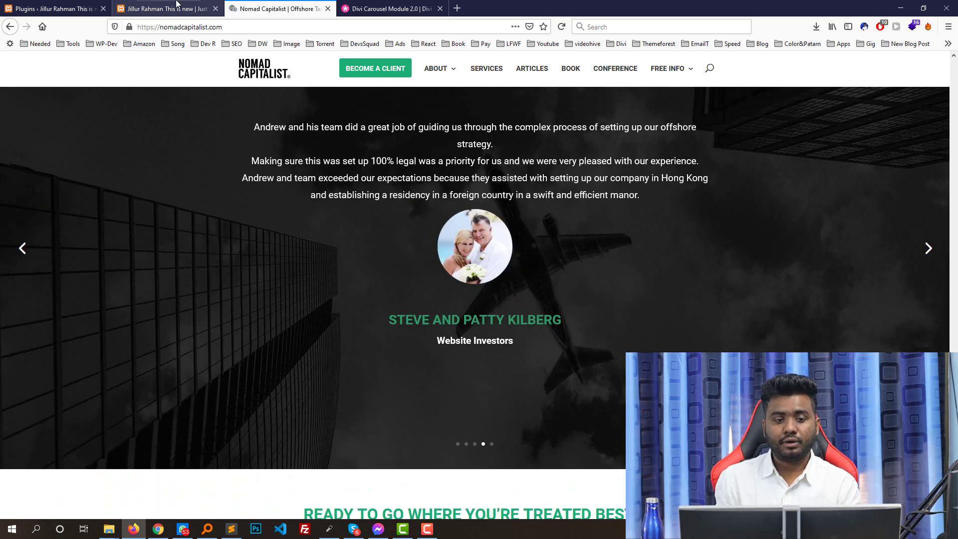
Return to the builder, preview Untitled-1.jpg from New folder, and upload it to the media library.
left_click(177, 5)
left_click(541, 264)
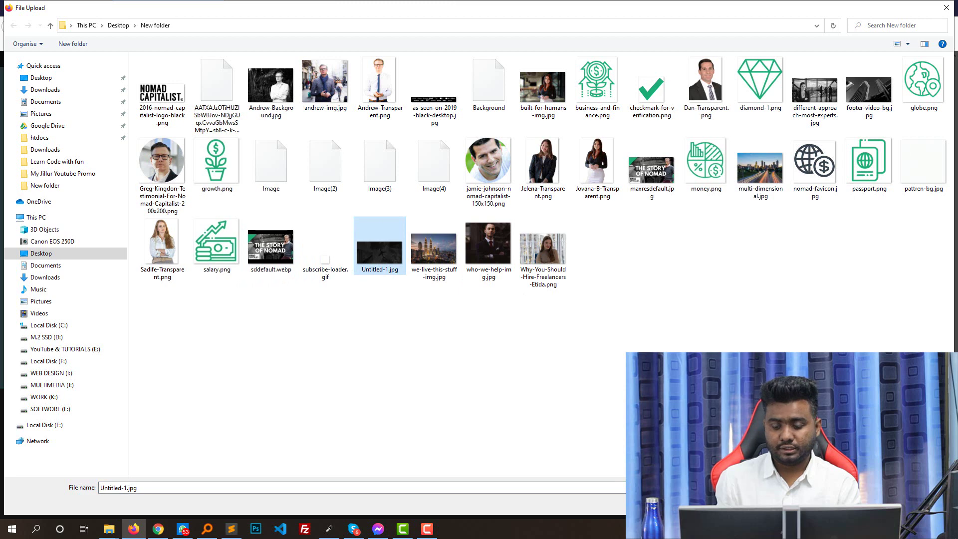
right_click(387, 250)
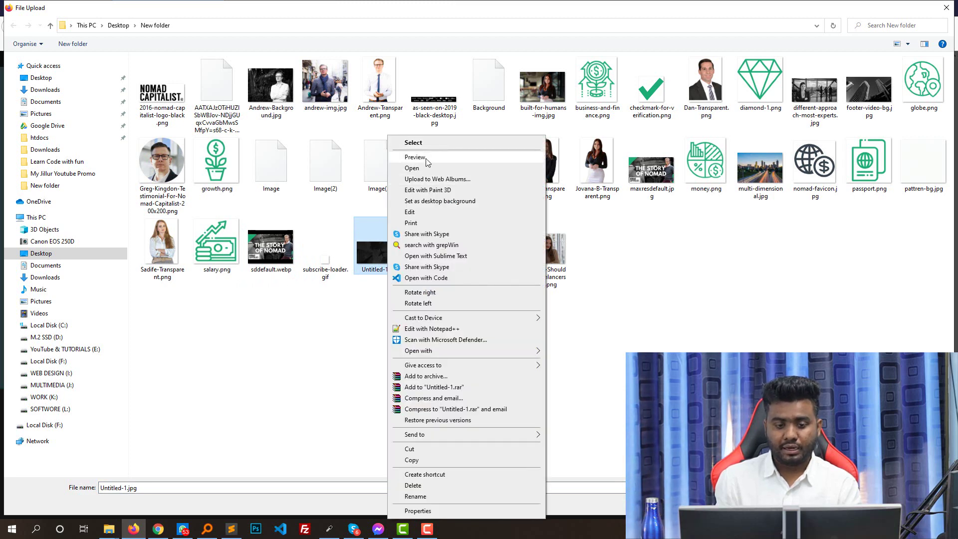
left_click(416, 157)
key("Escape")
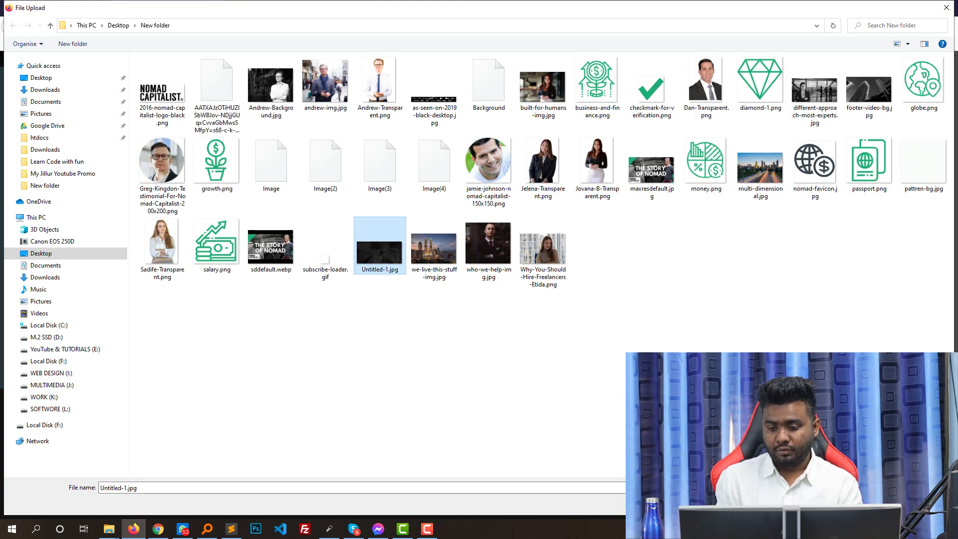
key("Return")
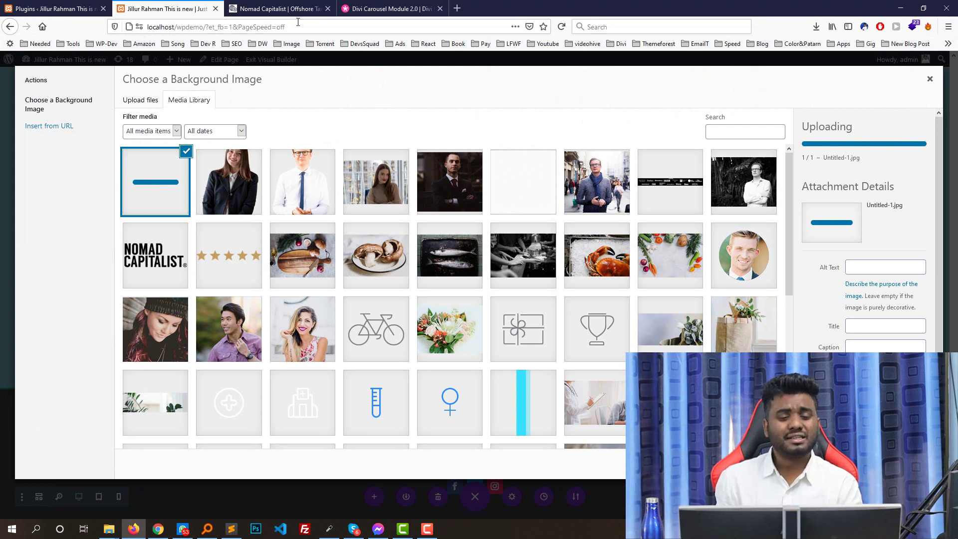
Check the background image file used on the Nomad Capitalist page, then set the uploaded Untitled-1.jpg as the slider's background image.
left_click(296, 9)
right_click(293, 220)
left_click(315, 281)
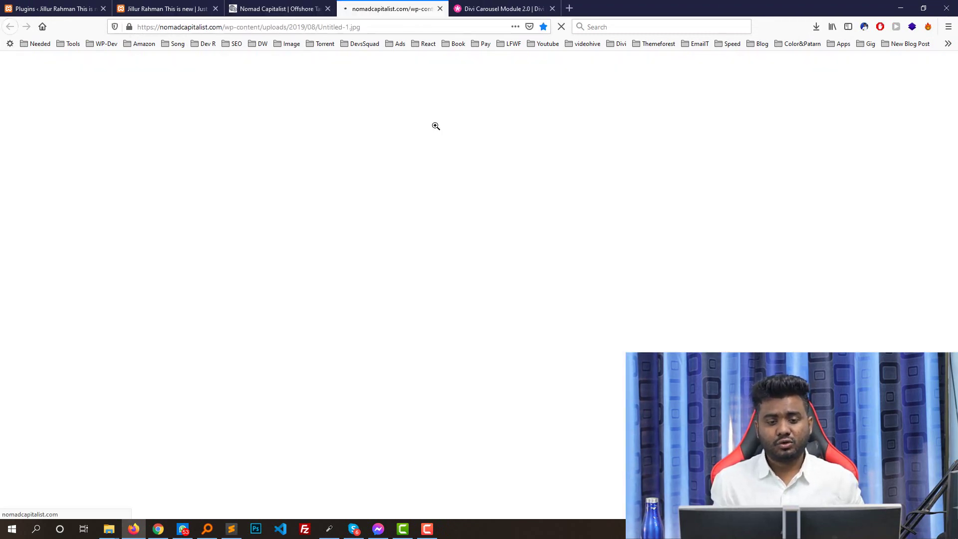
left_click(440, 9)
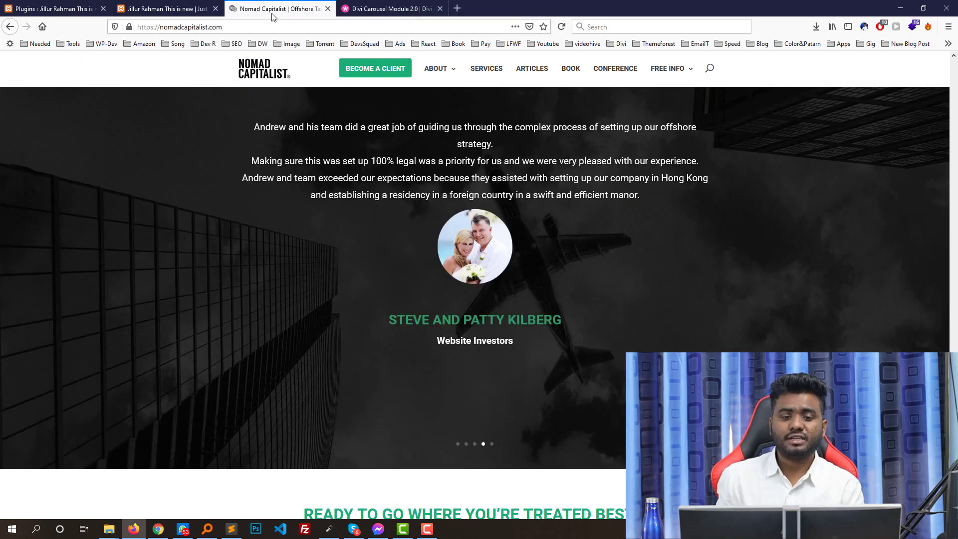
left_click(168, 8)
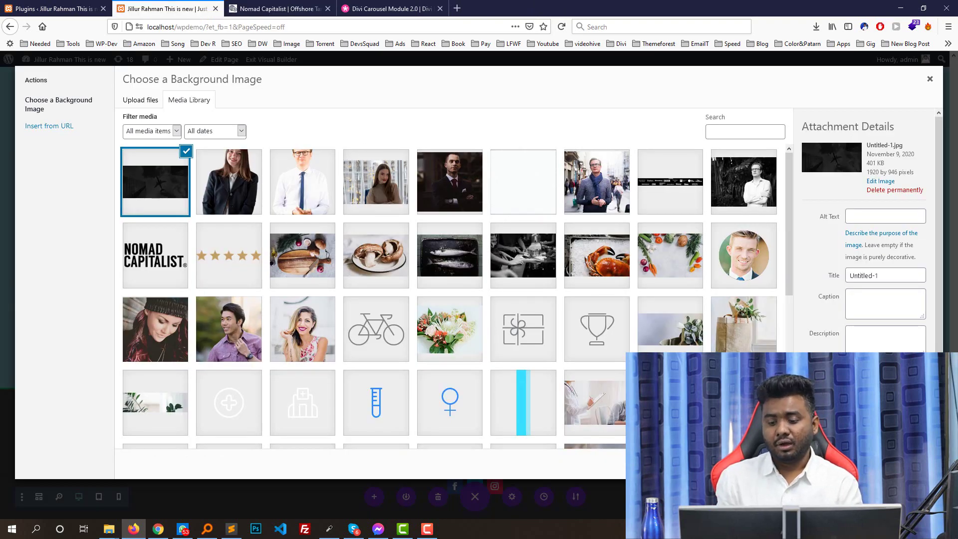
left_click(894, 464)
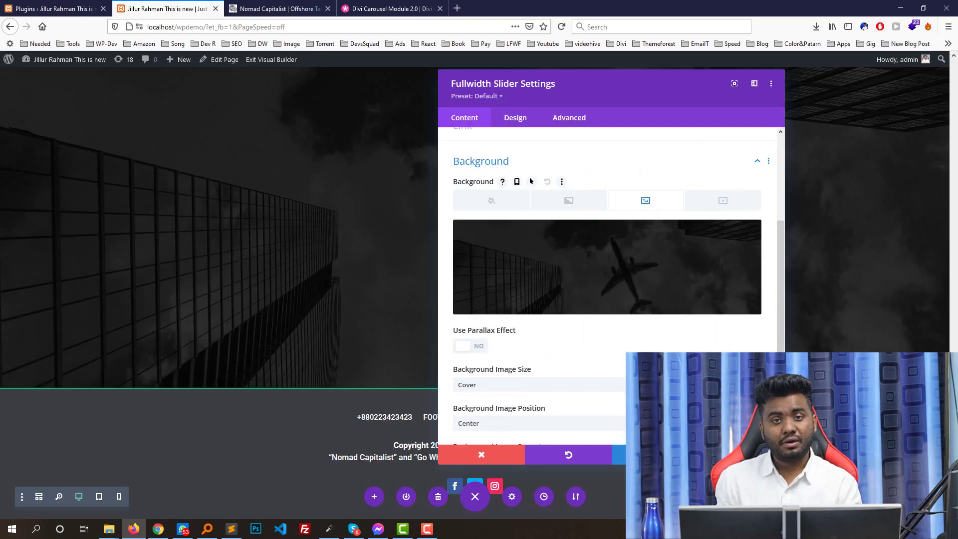
left_click(516, 118)
left_click(493, 164)
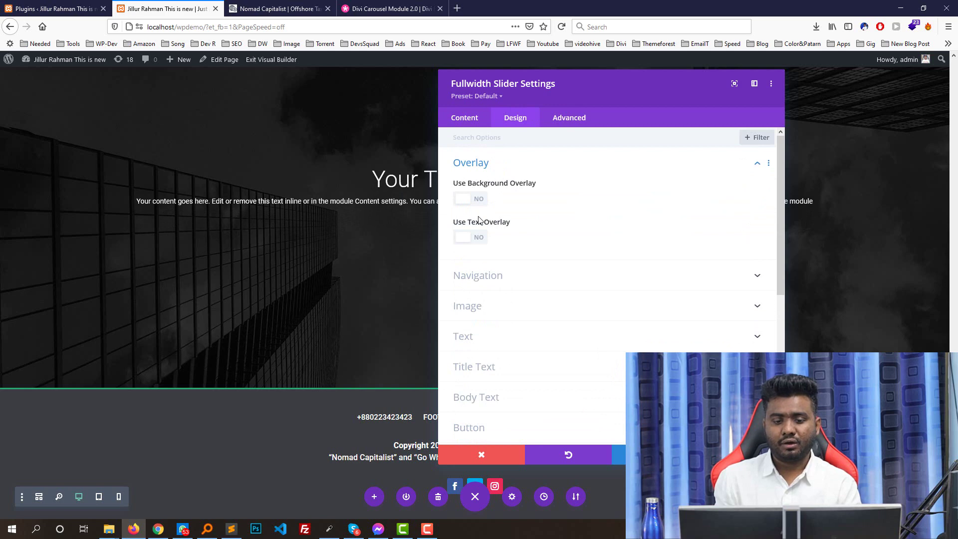
left_click(474, 200)
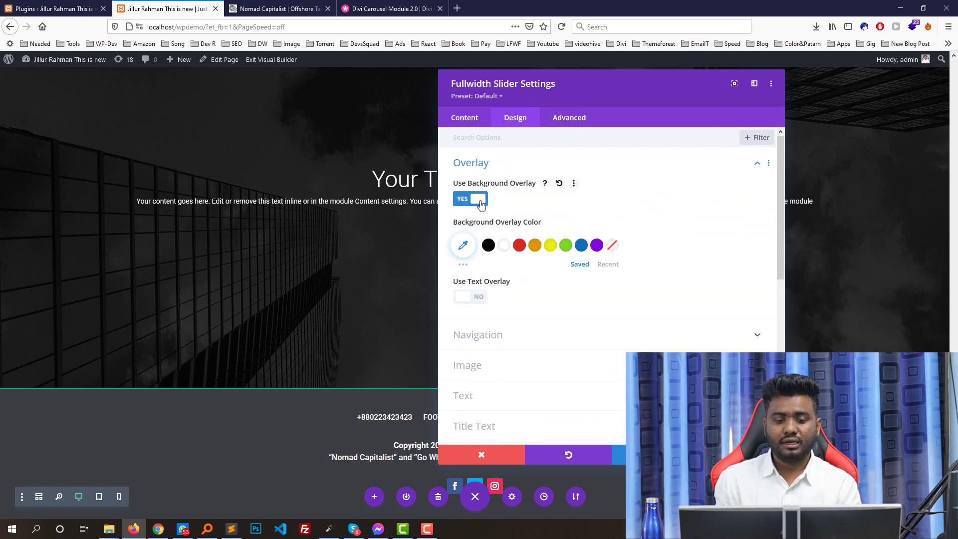
left_click(481, 202)
left_click(470, 124)
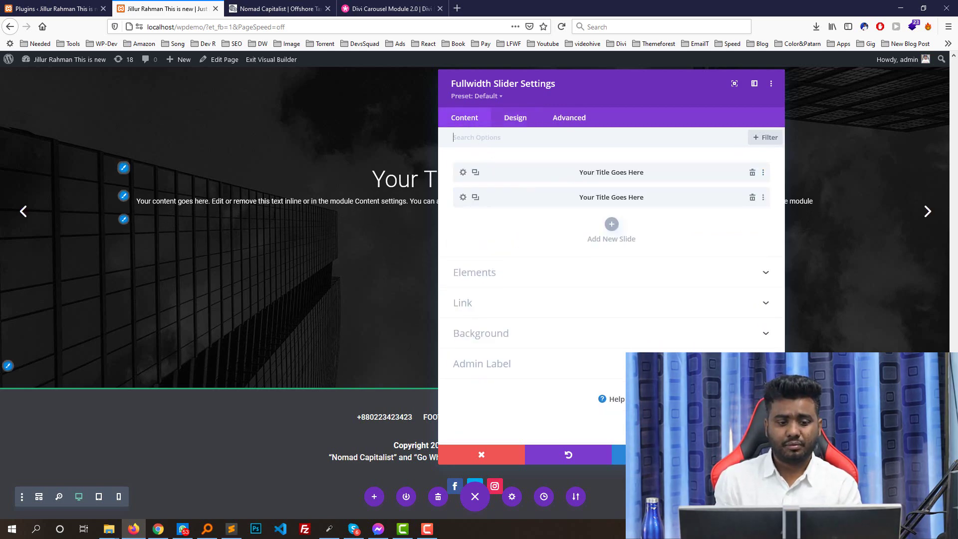
Move the Fullwidth Slider settings window aside to uncover the slide's title and button.
scroll(294, 216, "up", 3)
scroll(294, 216, "down", 2)
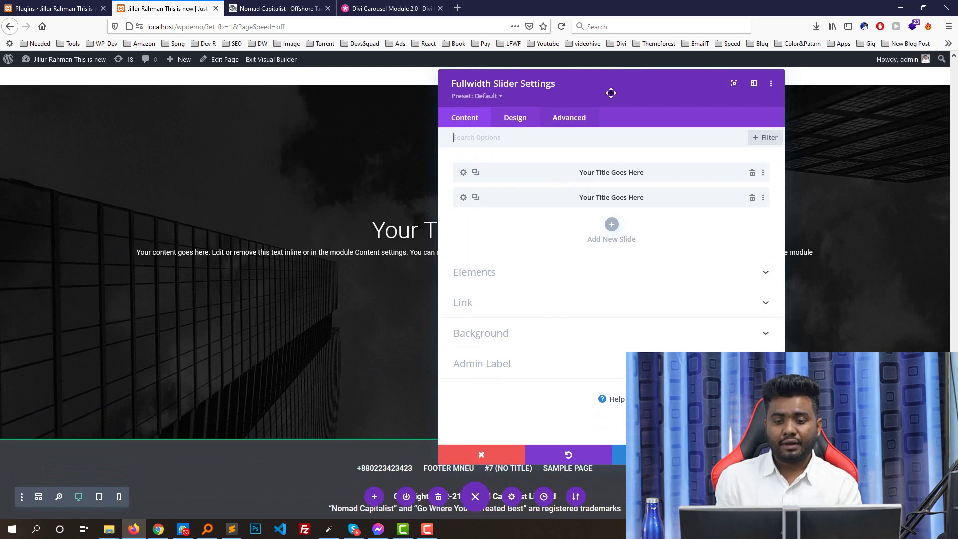
left_click_drag(611, 93, 751, 101)
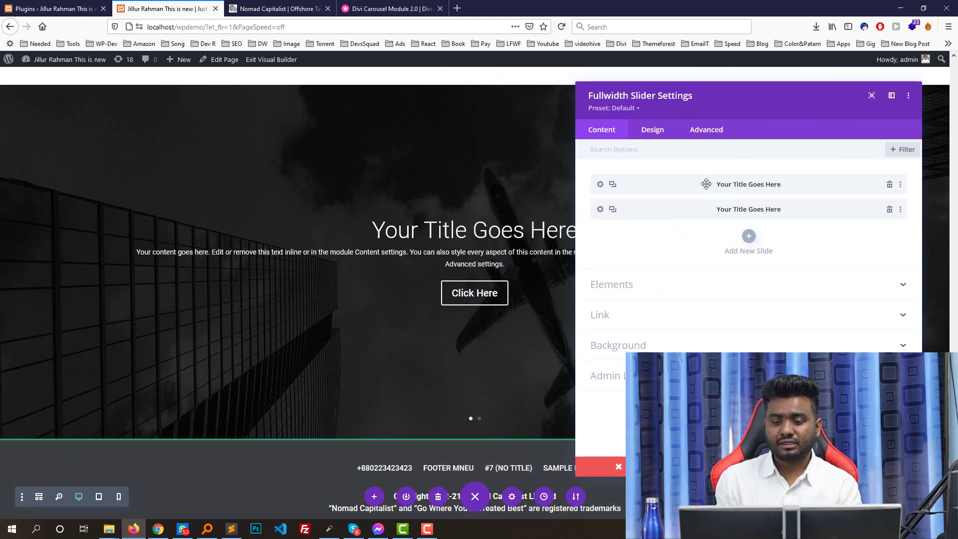
Copy the heading Our Clients Love Us from the testimonial slider on the Nomad Capitalist page.
left_click(277, 8)
scroll(492, 285, "up", 3)
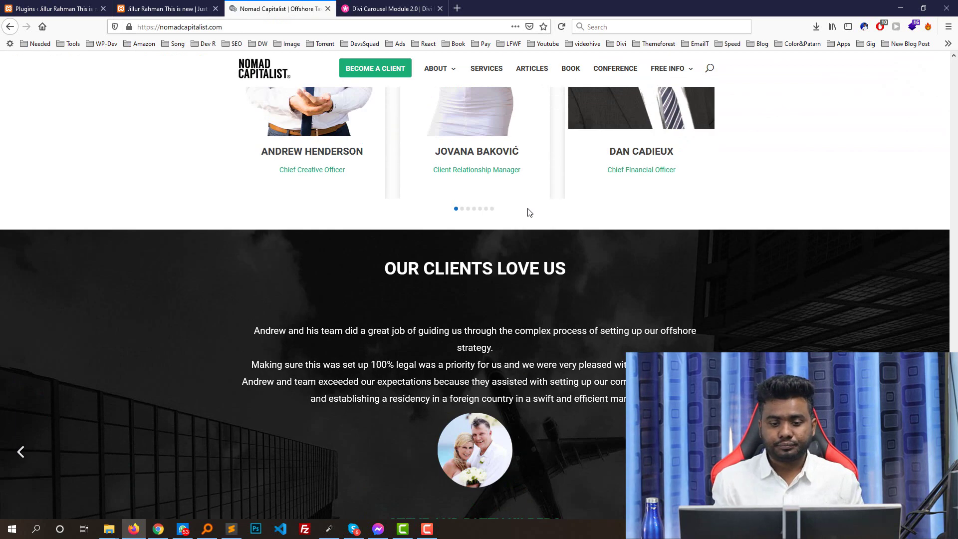
triple_click(492, 283)
scroll(701, 69, "down", 3)
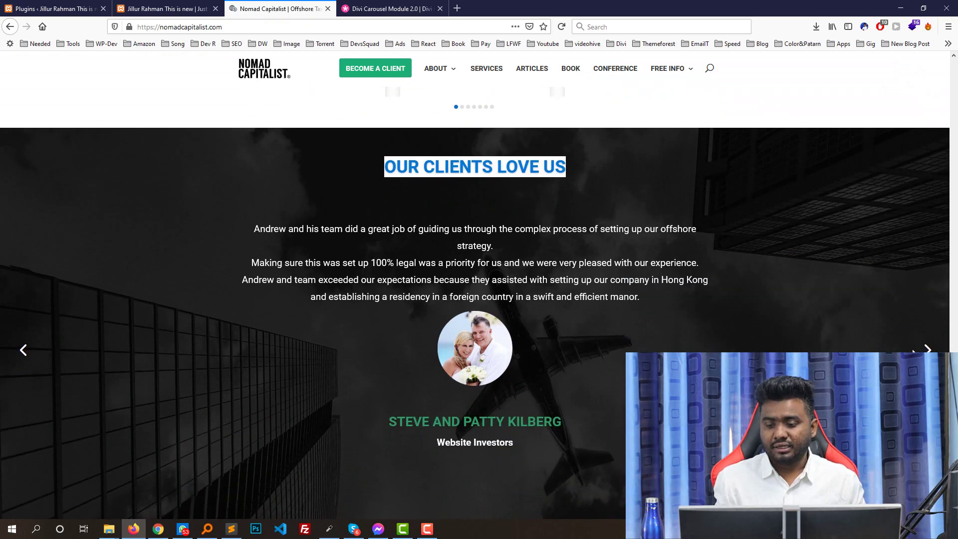
left_click(926, 350)
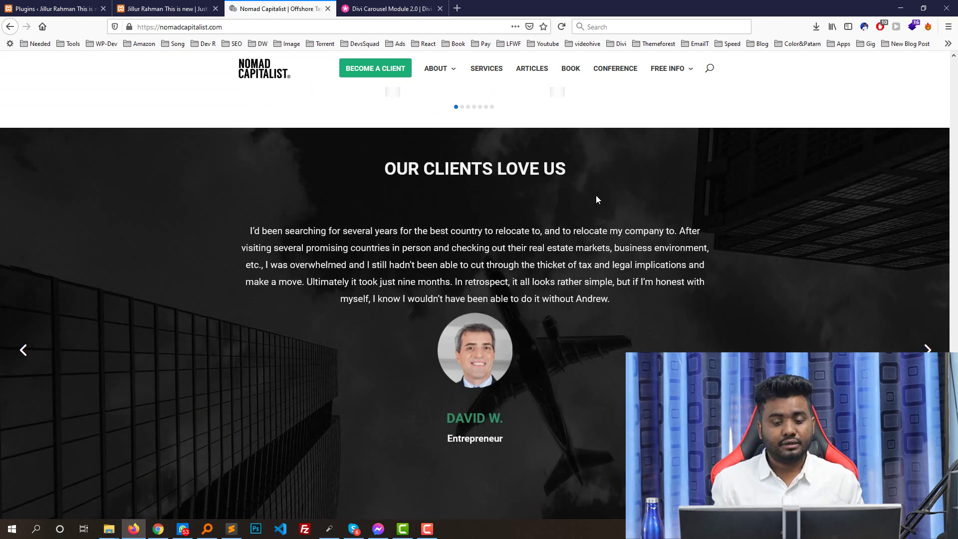
left_click_drag(395, 168, 251, 227)
triple_click(481, 179)
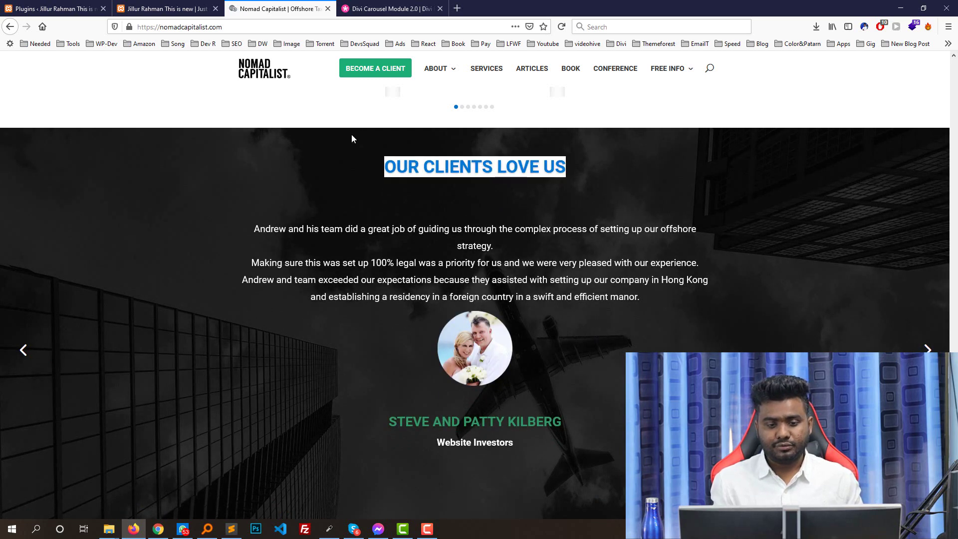
Open the first slide's settings in the builder and set its title to Our Clients Love Us.
left_click(165, 8)
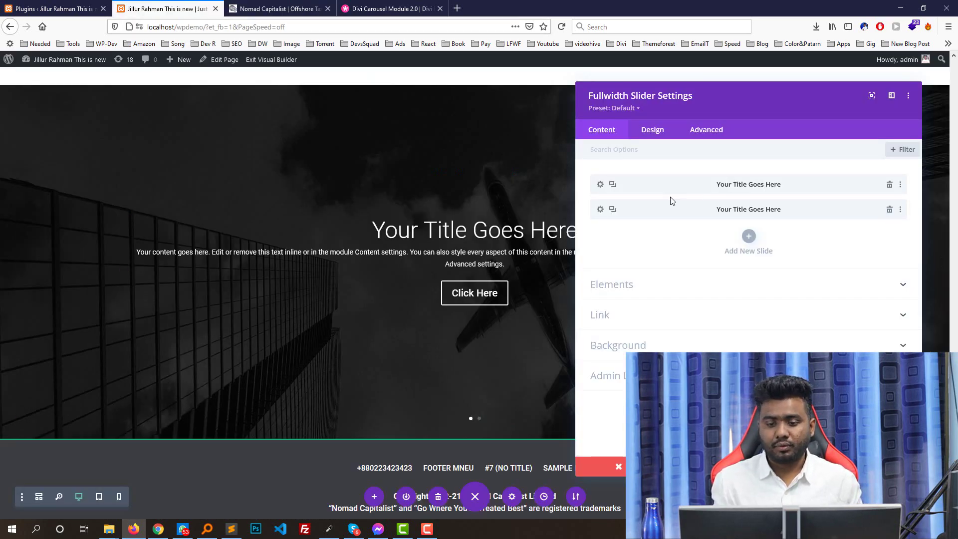
left_click(600, 186)
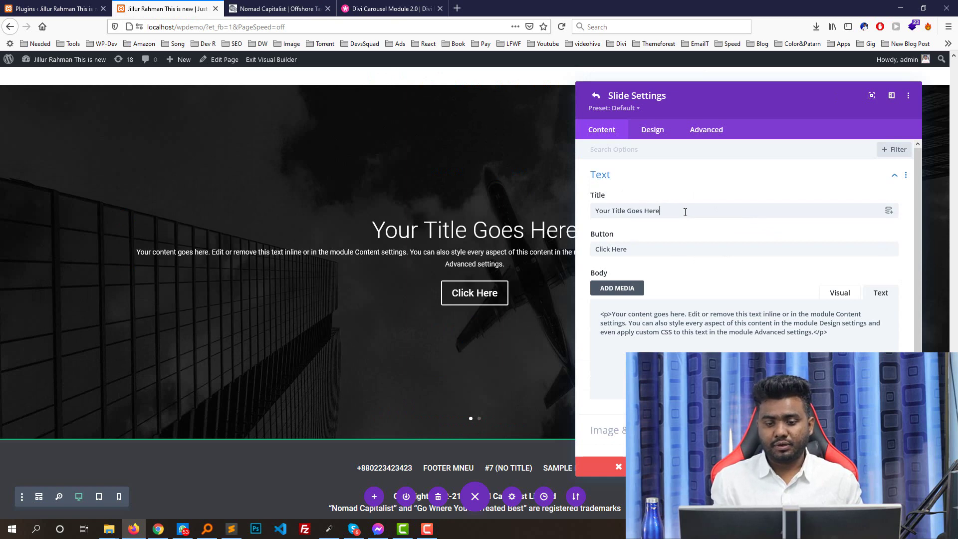
key("ctrl+a")
type("Our Clients Love Us")
Select the testimonial text under Our Clients Love Us on the Nomad Capitalist page and examine the slide layout there.
key("ctrl+Tab")
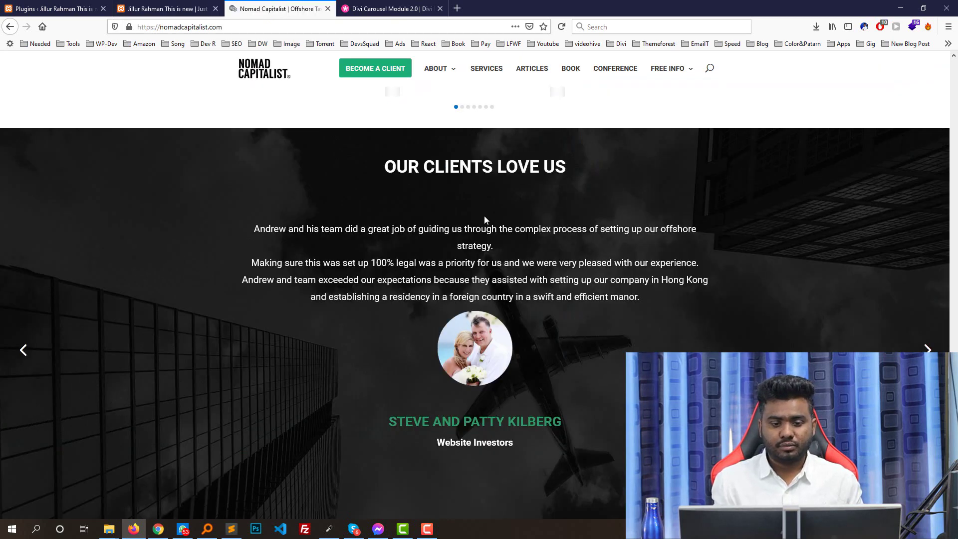
triple_click(484, 222)
triple_click(679, 306)
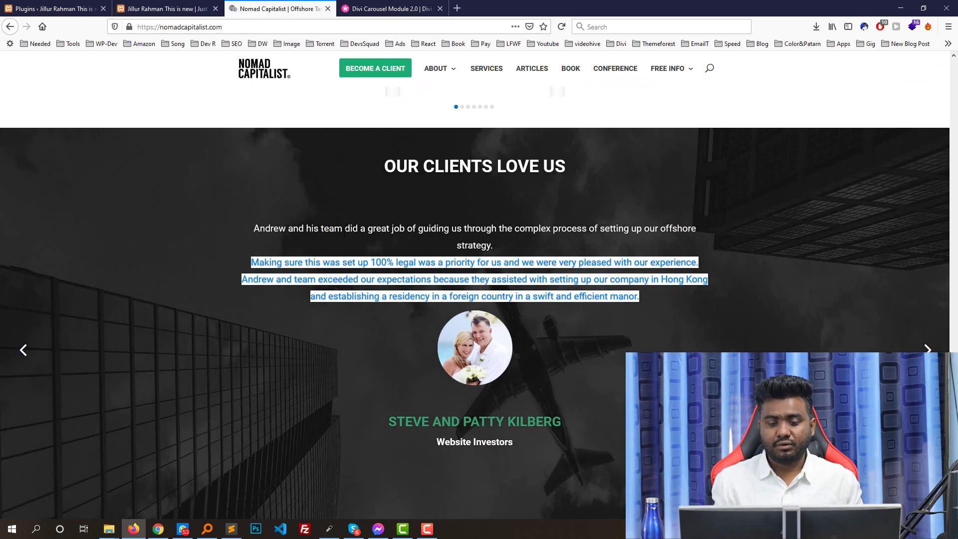
key("ctrl+shift+Tab")
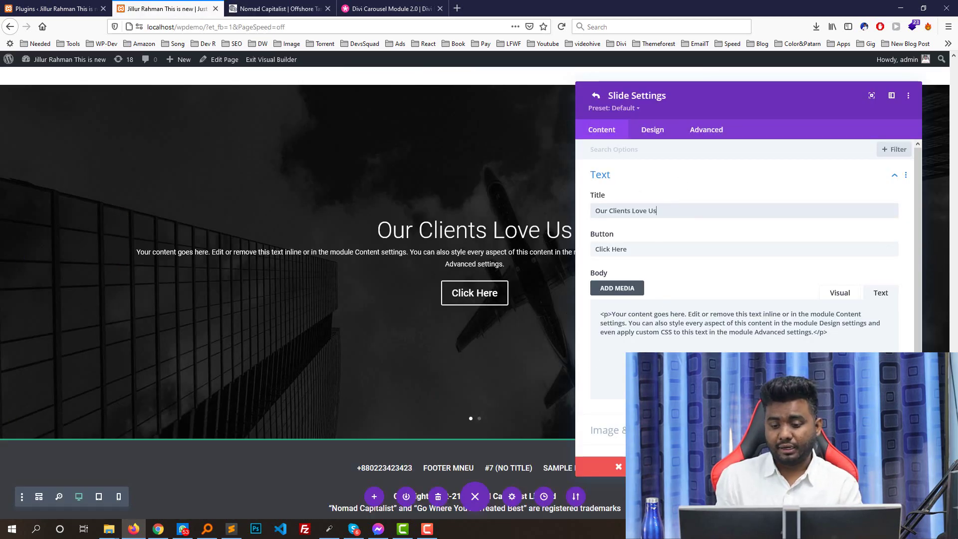
key("ctrl+Tab")
scroll(533, 215, "down", 1)
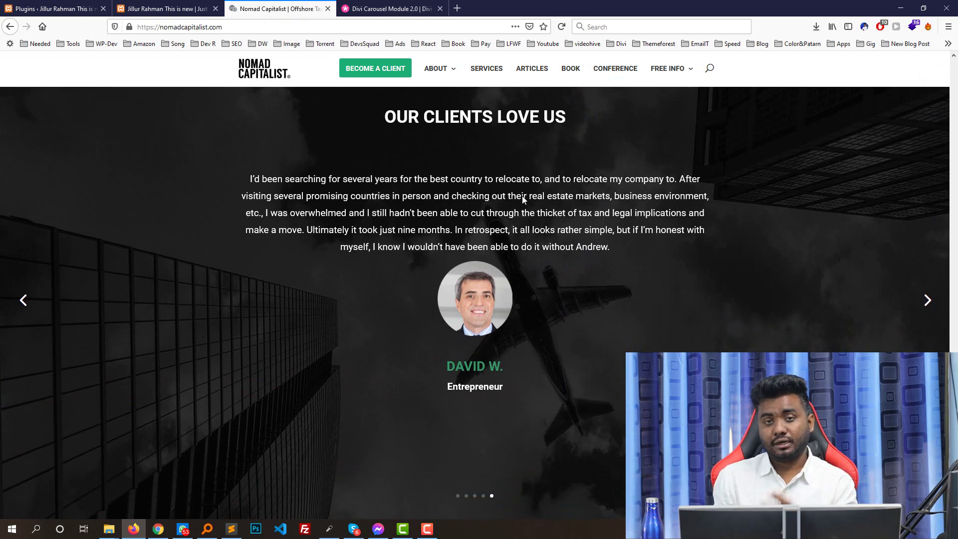
scroll(483, 252, "down", 1)
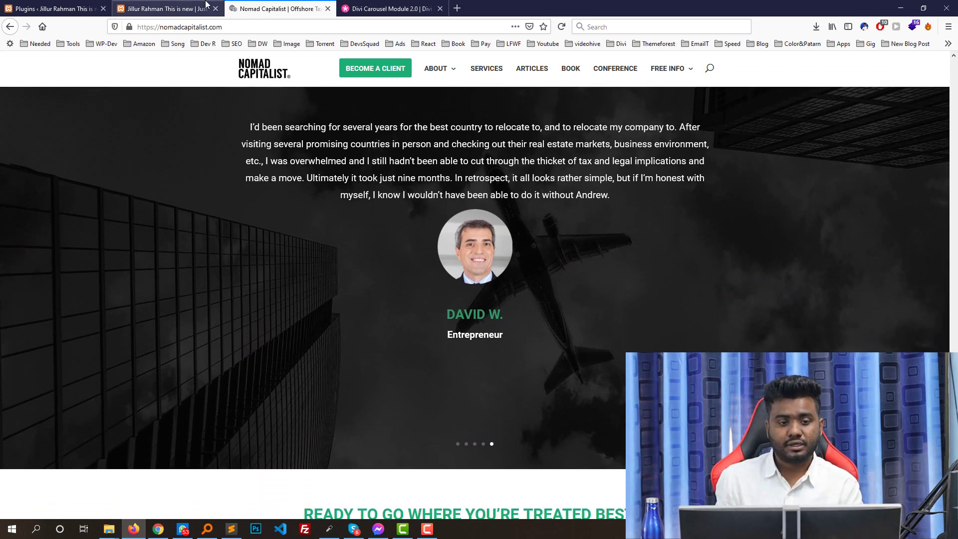
Review the first slide's content settings and the Fullwidth Slider's design options in the builder.
left_click(165, 9)
left_click_drag(694, 85, 529, 73)
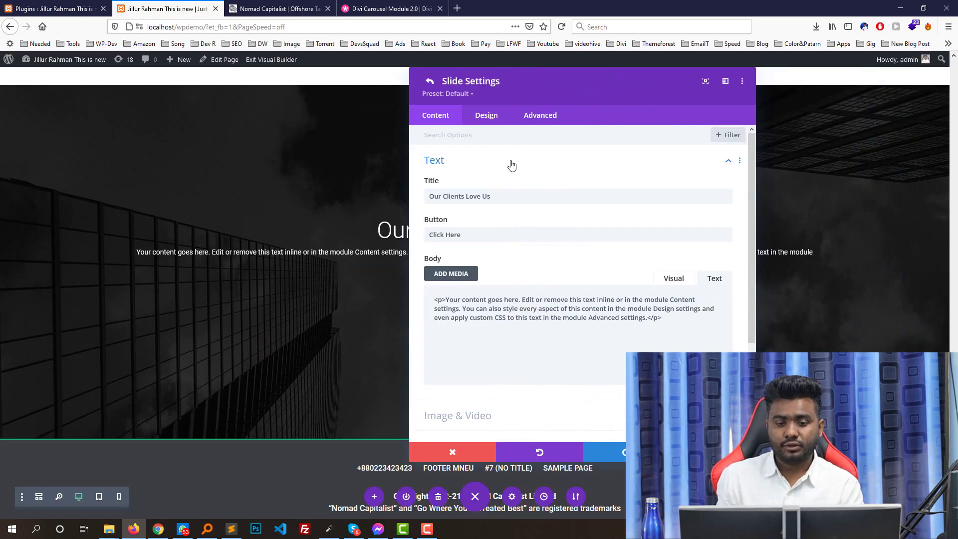
scroll(539, 267, "down", 3)
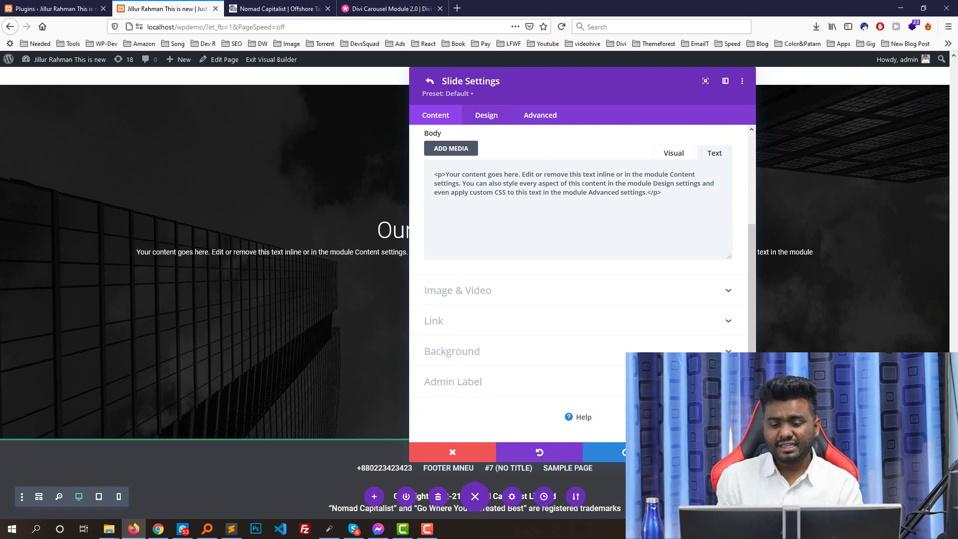
key("Return")
left_click_drag(606, 95, 683, 88)
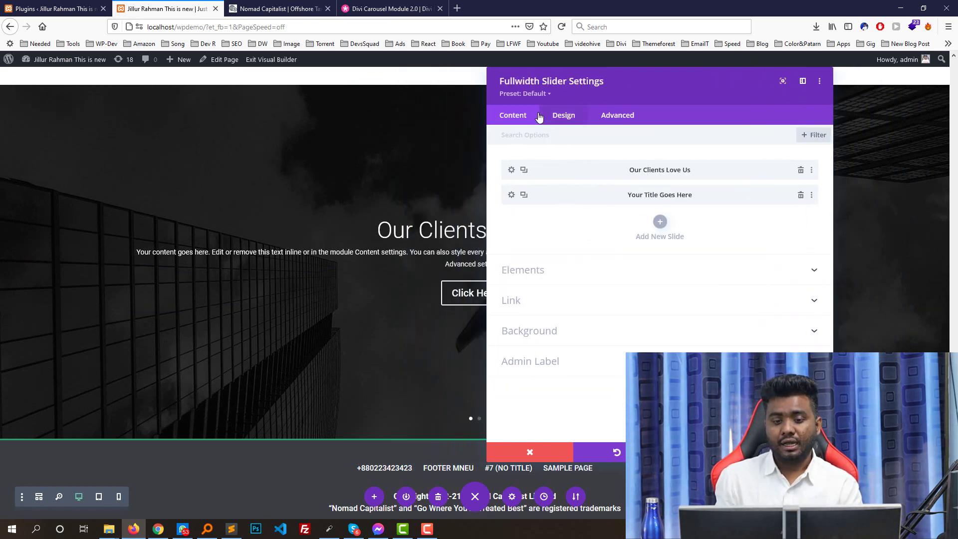
left_click(574, 122)
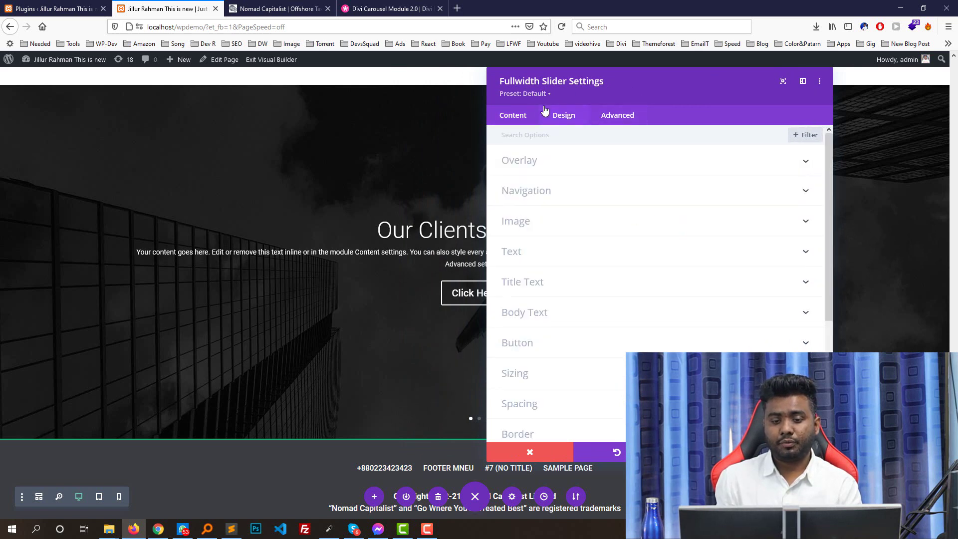
left_click(521, 114)
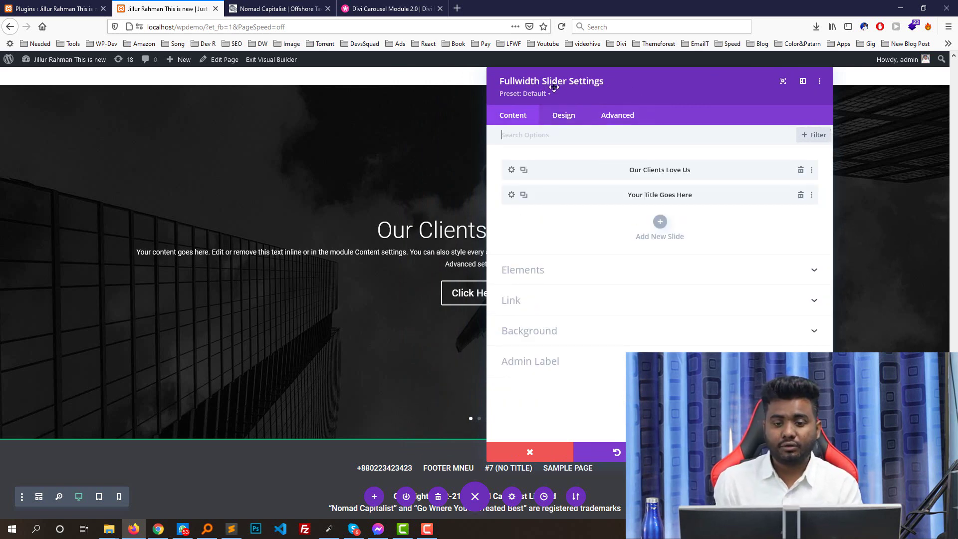
left_click(512, 170)
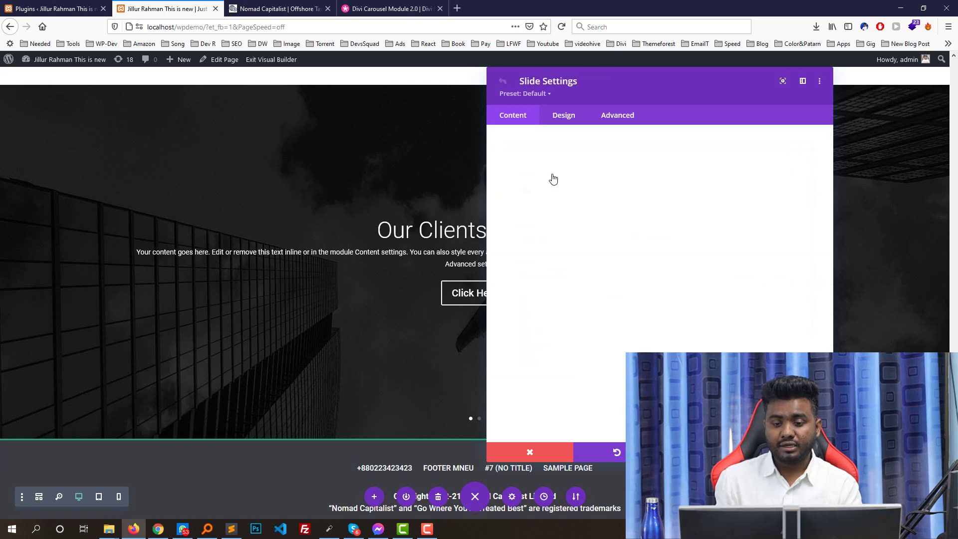
scroll(411, 257, "up", 2)
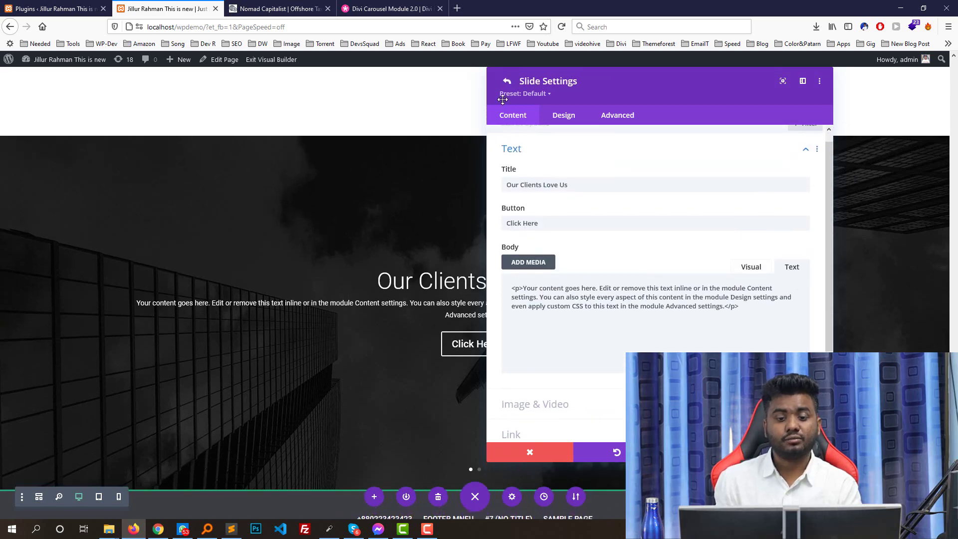
left_click(512, 86)
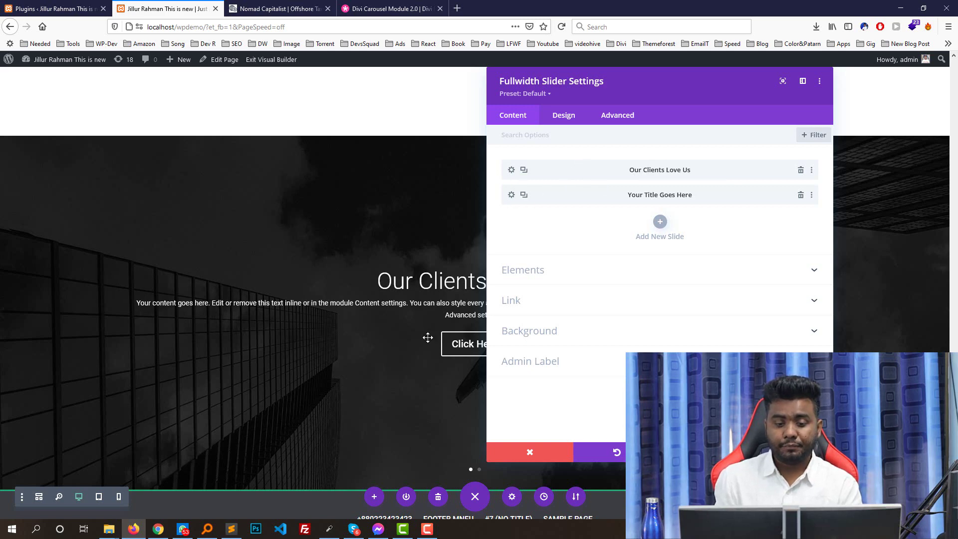
left_click(249, 2)
left_click(192, 7)
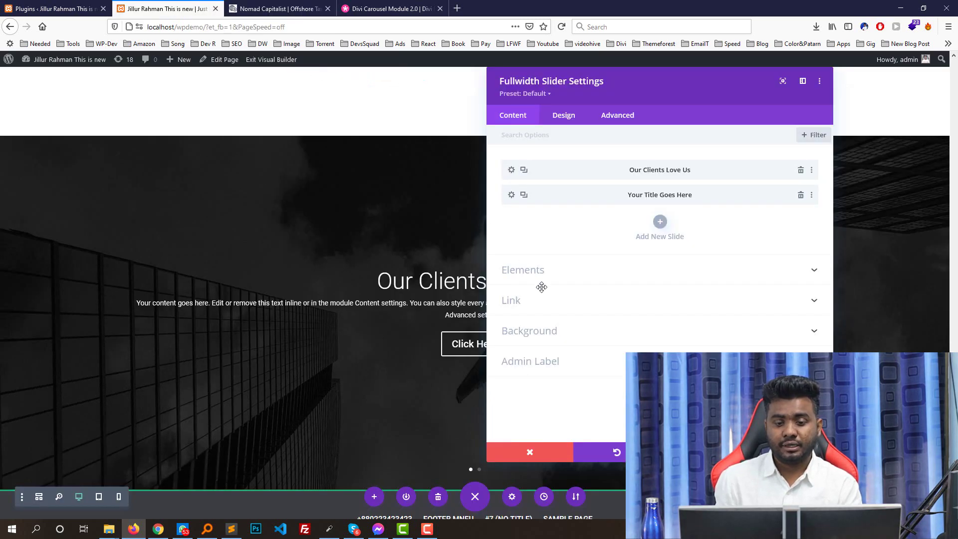
Upload the 200x200 testimonial portrait PNG of the man with glasses and set it as the image of the Our Clients Love Us slide.
left_click(510, 169)
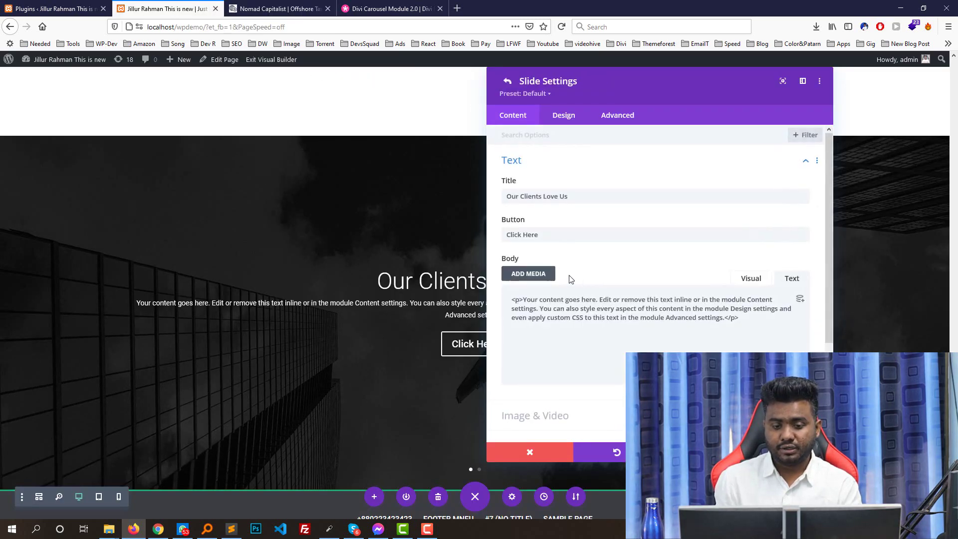
scroll(570, 279, "down", 3)
left_click(555, 295)
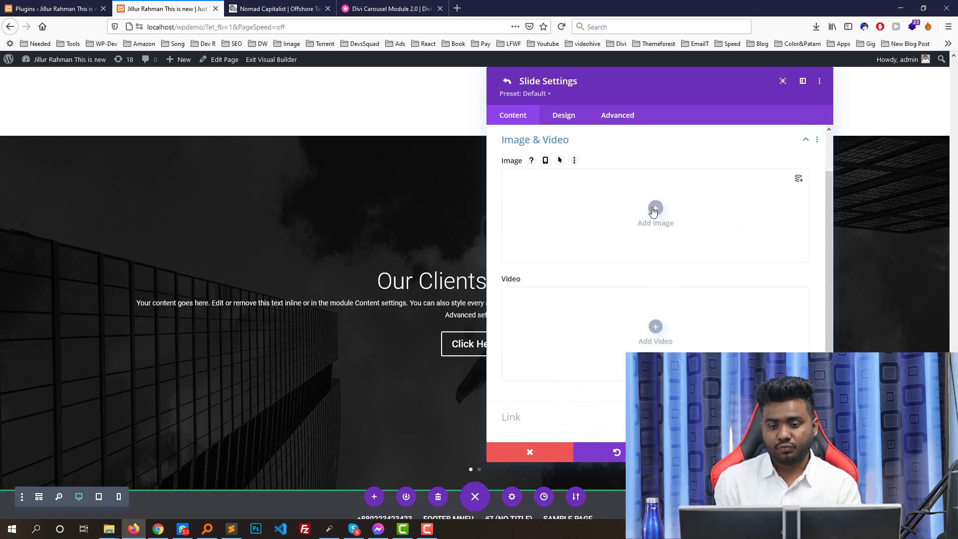
left_click(654, 210)
left_click(140, 100)
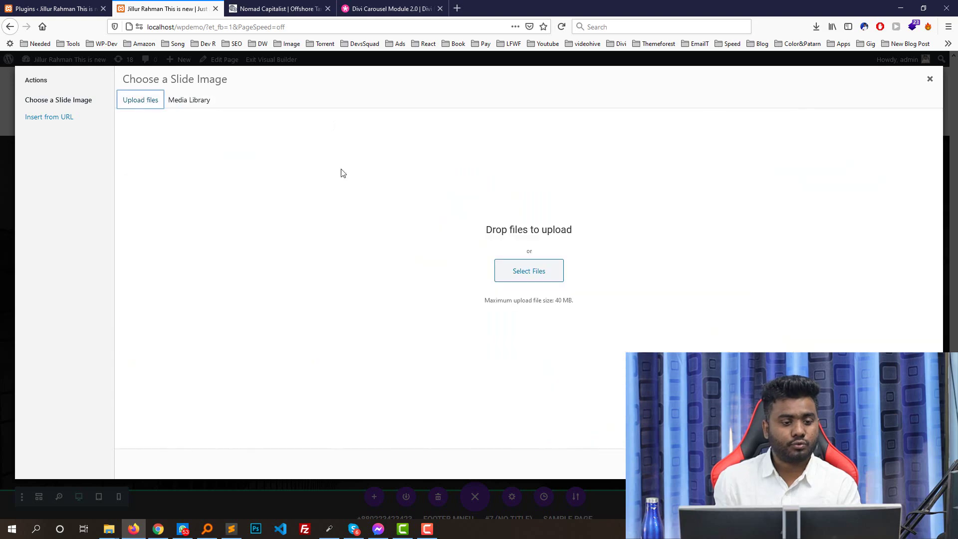
left_click(532, 276)
double_click(162, 177)
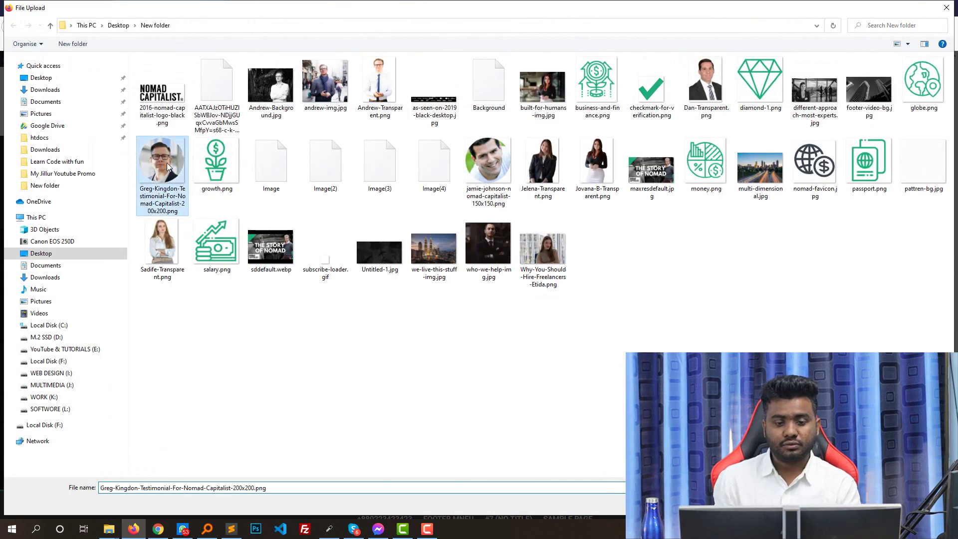
left_click(898, 464)
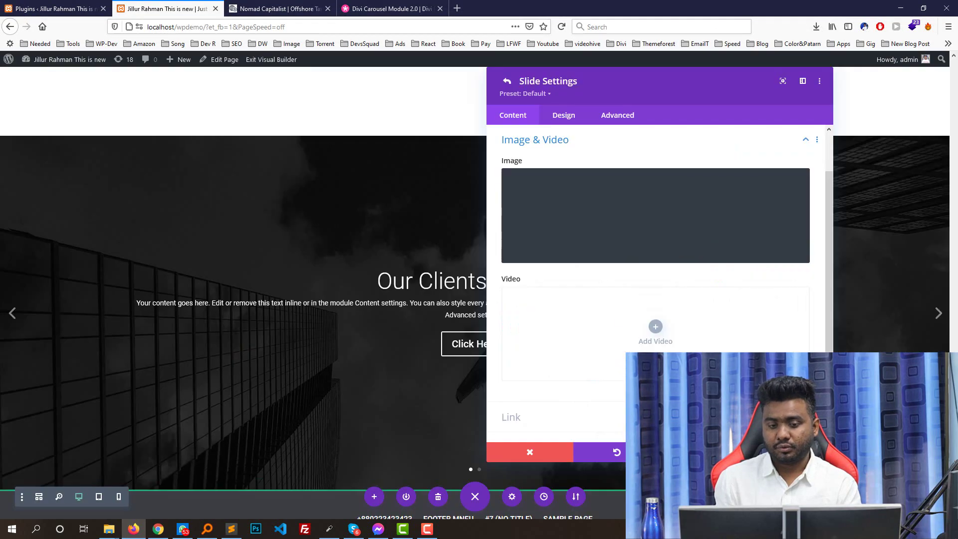
scroll(541, 247, "down", 1)
left_click_drag(625, 88, 616, 107)
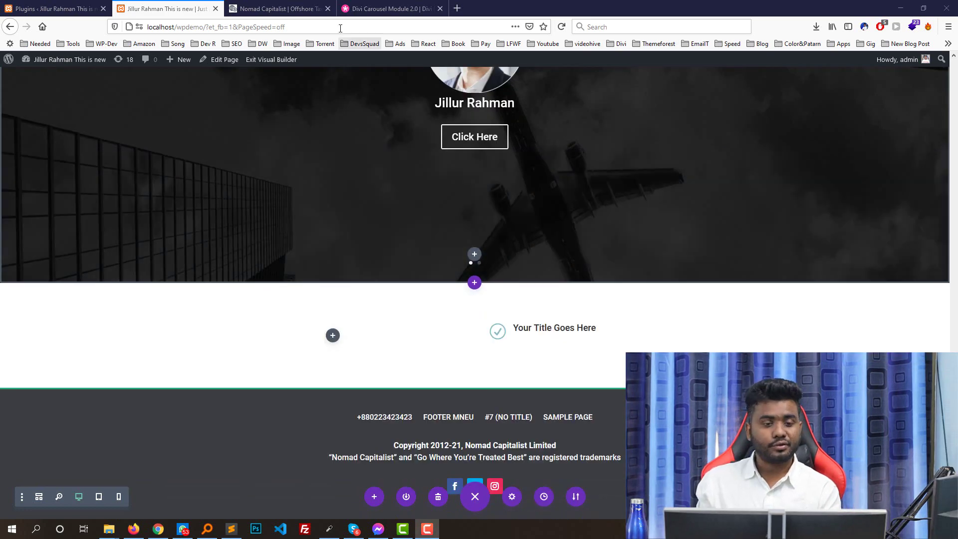
Examine the green Story of Nomad section on the Nomad Capitalist page and start its embedded video.
left_click(287, 7)
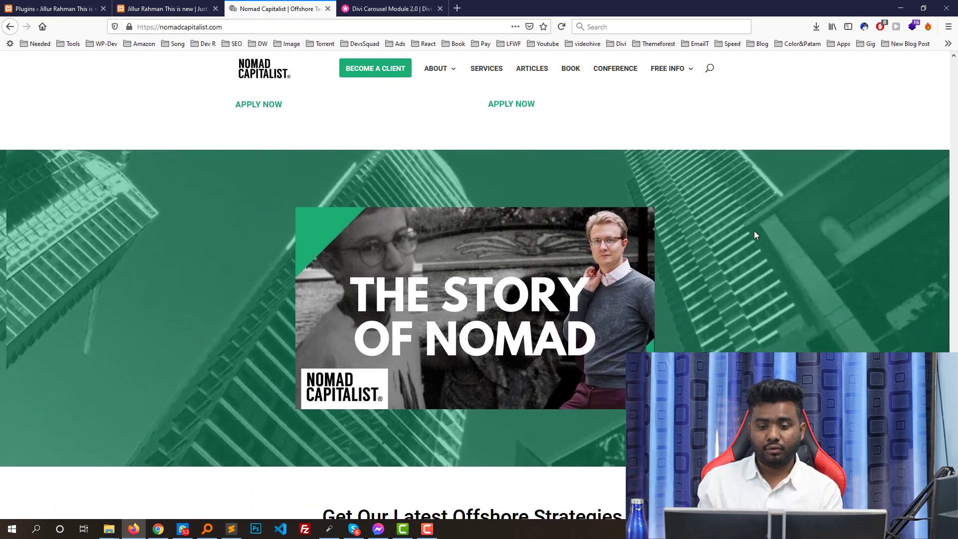
scroll(709, 217, "down", 2)
left_click(426, 223)
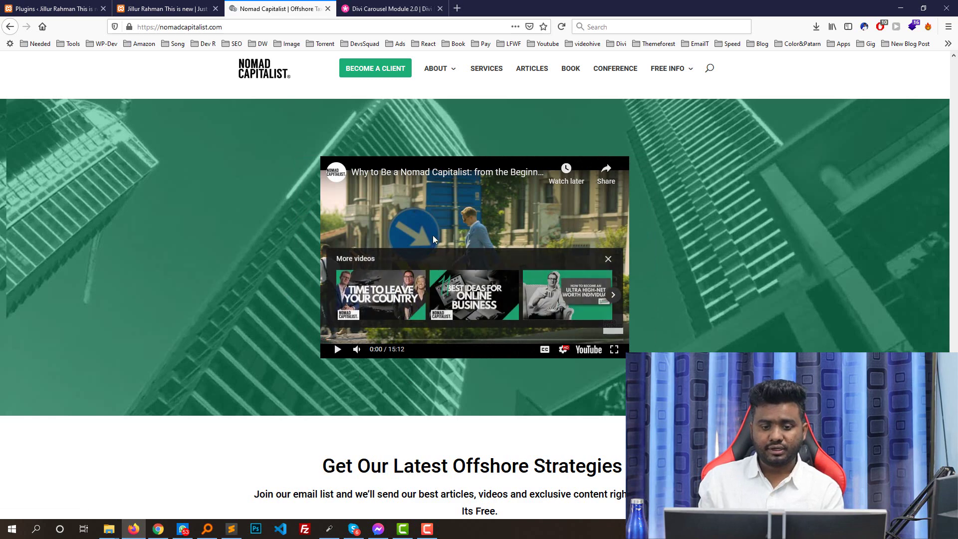
scroll(454, 210, "up", 2)
scroll(415, 153, "down", 2)
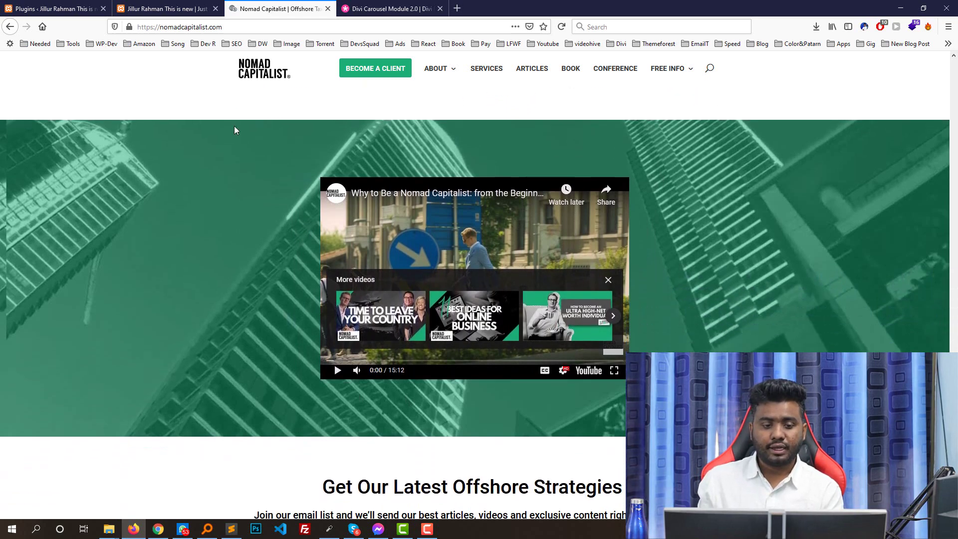
Add a regular section with a single-column row above the footer in the builder and insert a Video module.
left_click(171, 7)
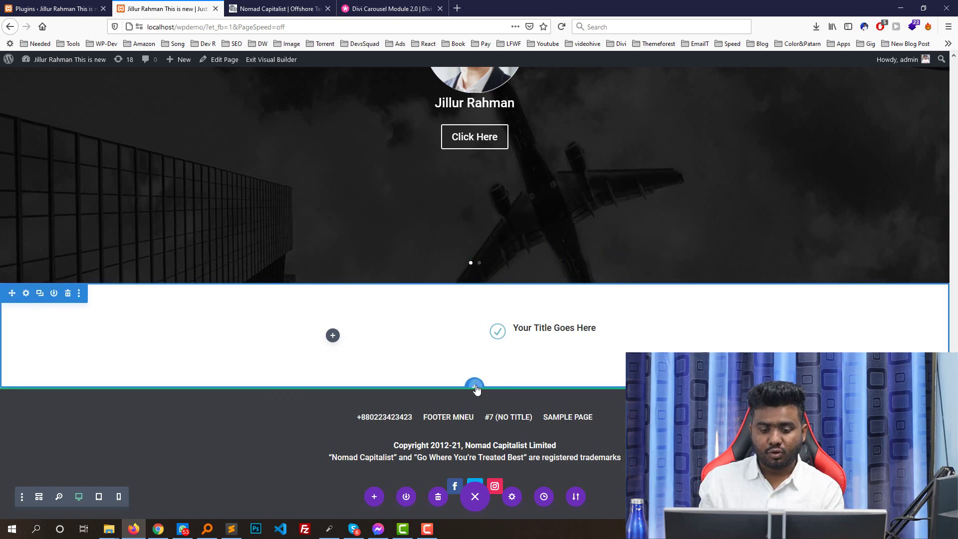
left_click(475, 388)
left_click(413, 355)
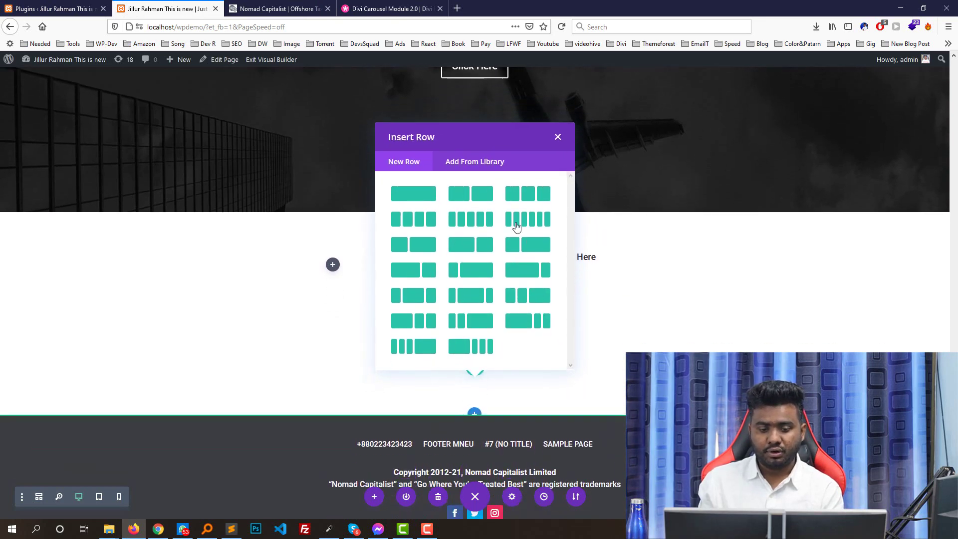
left_click(425, 154)
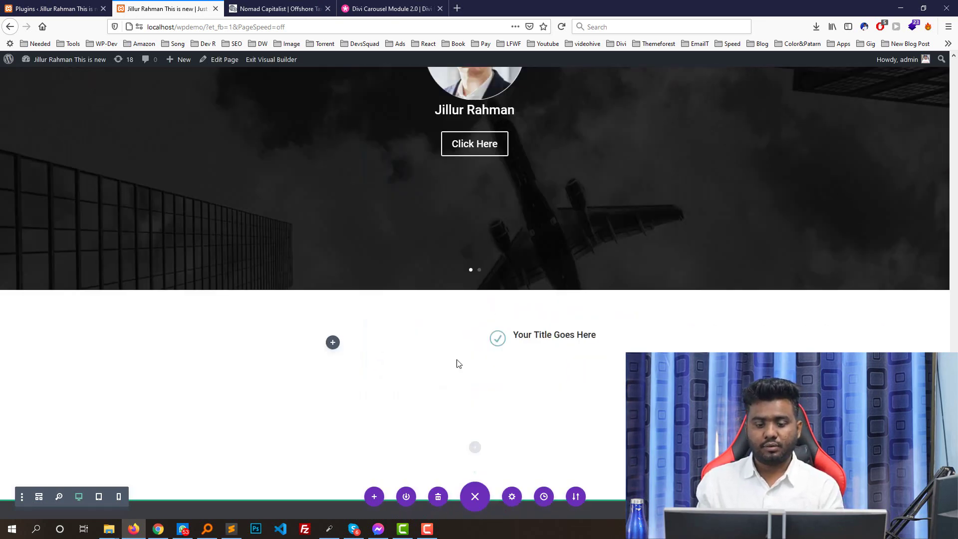
left_click(475, 339)
type("vide")
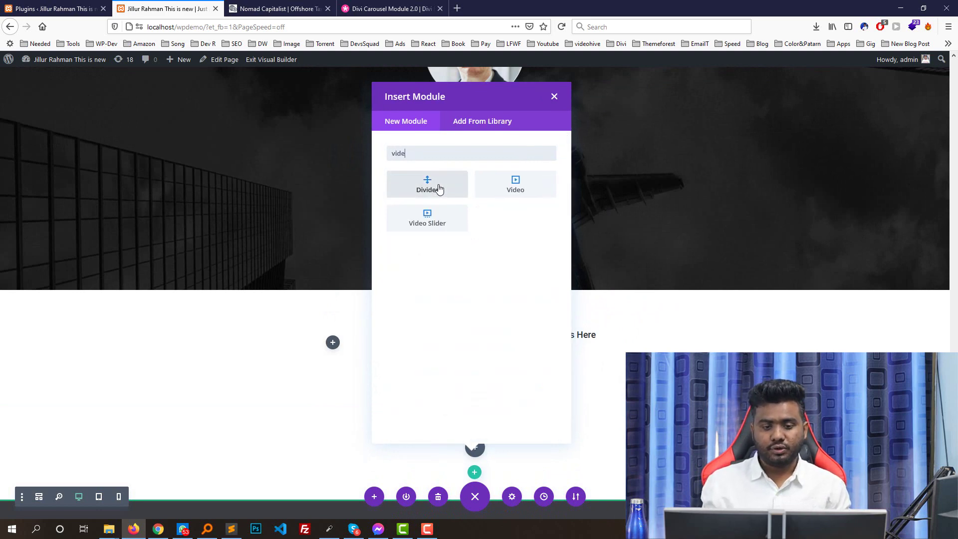
left_click(510, 199)
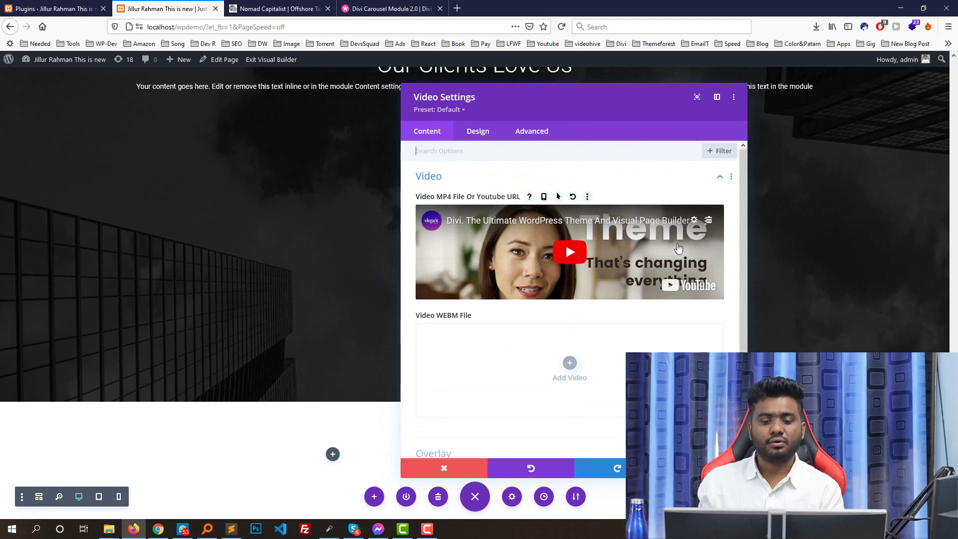
Check the Video module's MP4 source chooser and content options, keep the default video and close the settings.
left_click(693, 221)
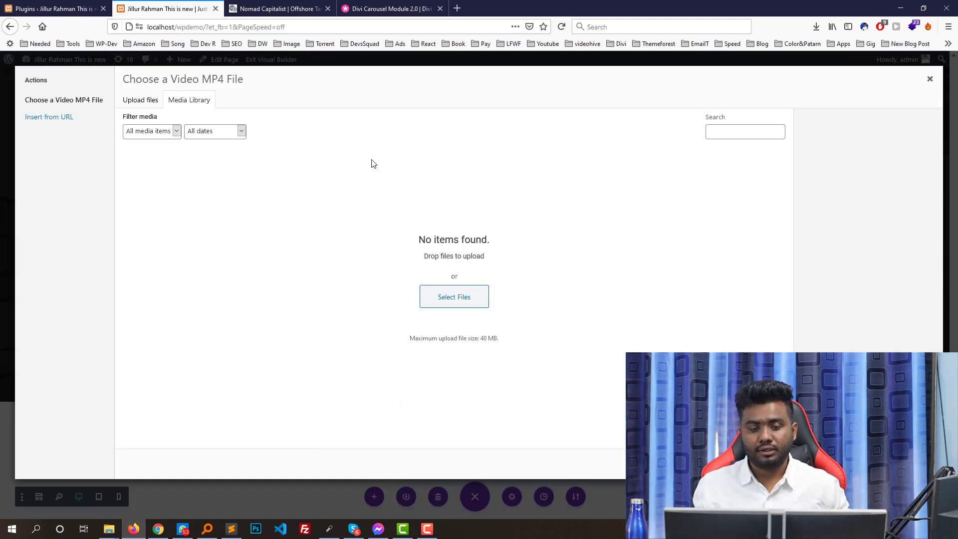
left_click(930, 79)
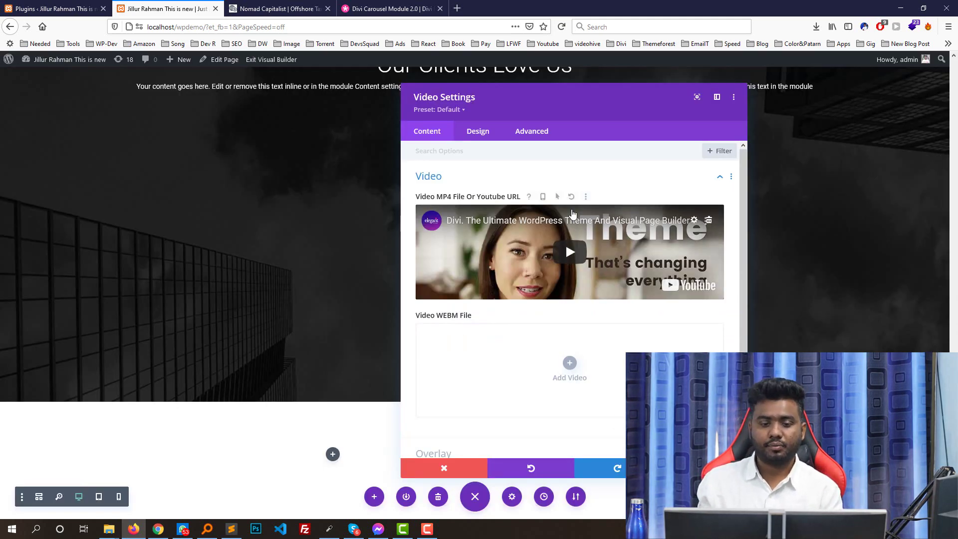
scroll(565, 240, "down", 2)
scroll(549, 295, "up", 2)
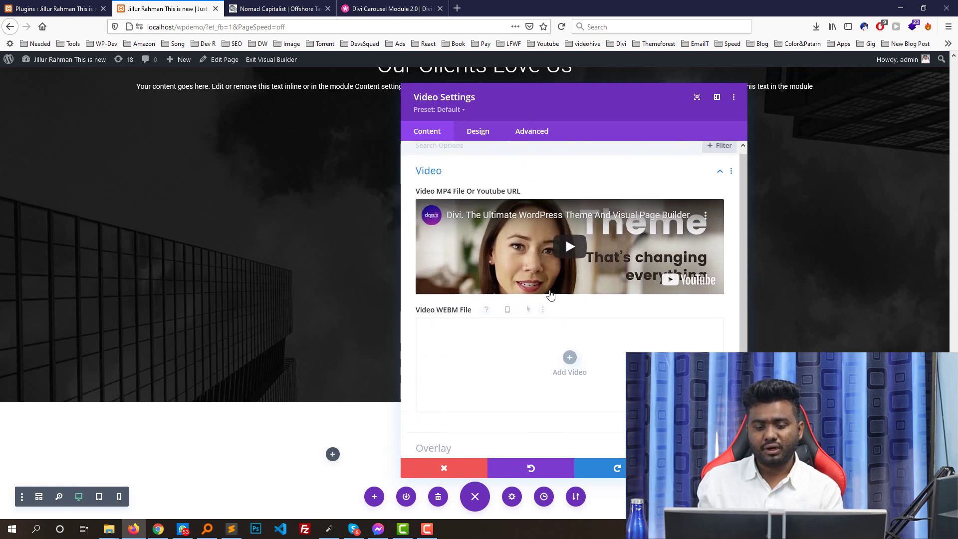
scroll(549, 294, "down", 2)
key("Escape")
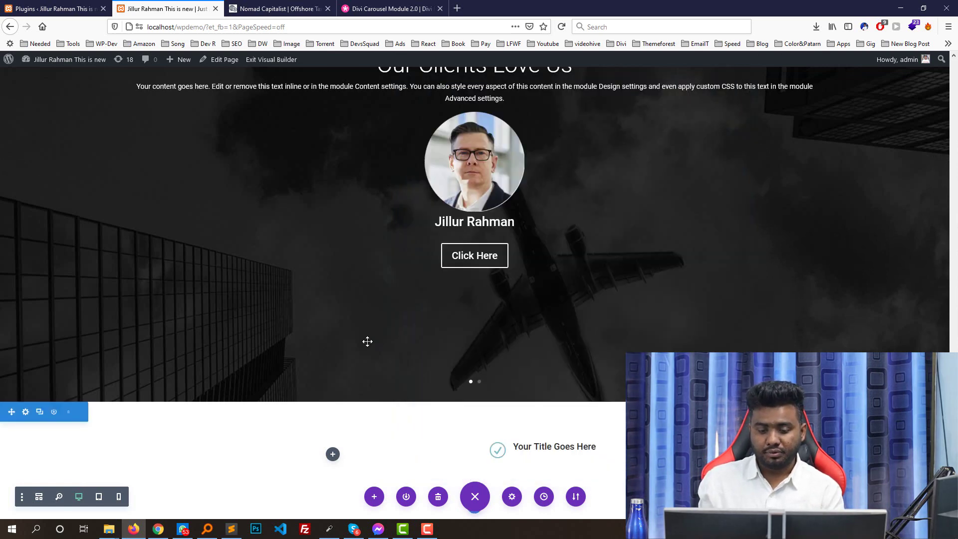
Compare the new video section with the Nomad Capitalist page and view the green background image behind its video.
scroll(368, 343, "down", 7)
scroll(452, 291, "down", 2)
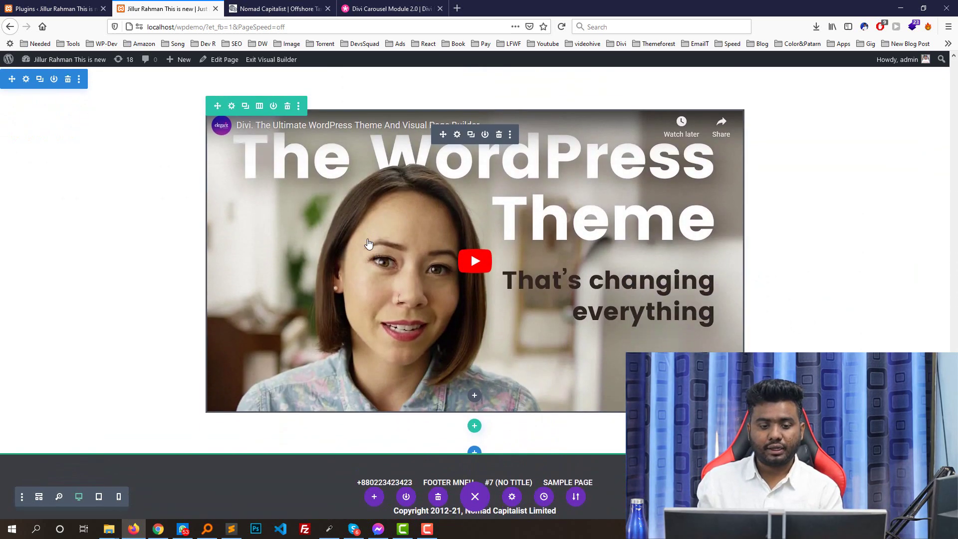
scroll(349, 274, "up", 3)
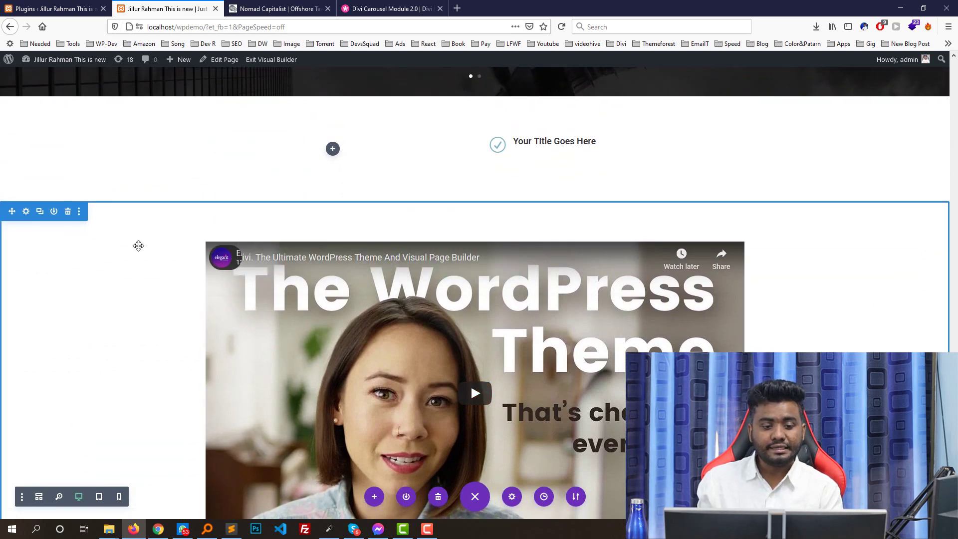
scroll(115, 199, "down", 1)
left_click(319, 6)
scroll(235, 246, "down", 1)
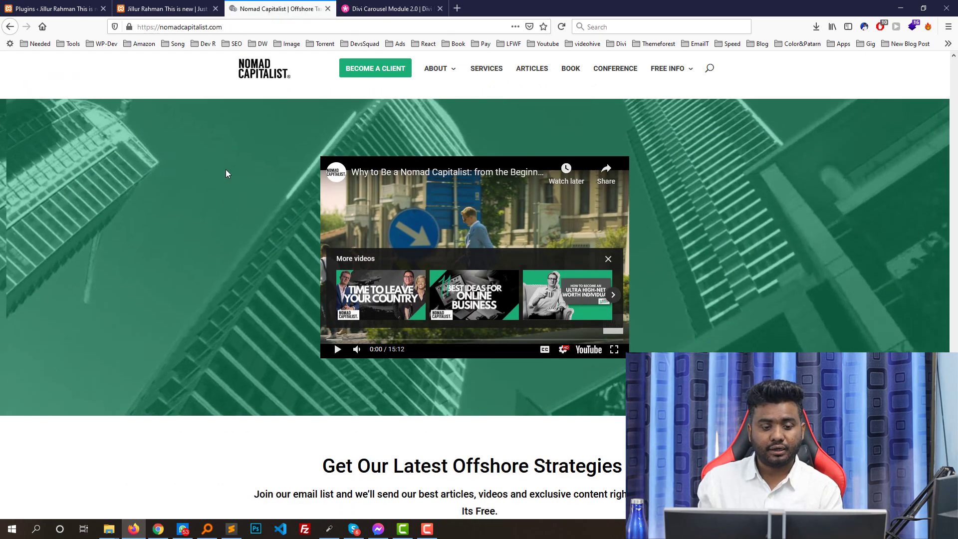
right_click(229, 202)
left_click(283, 253)
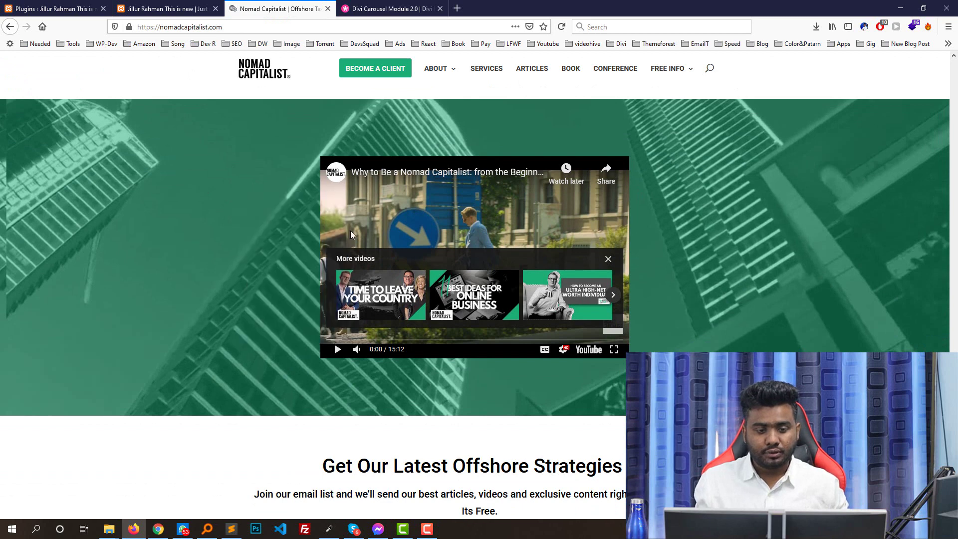
key("ctrl+w")
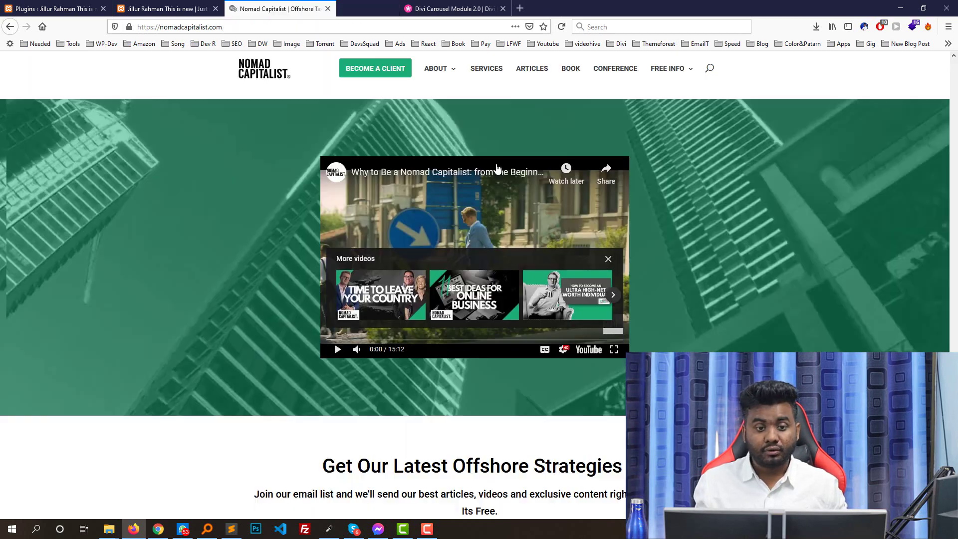
scroll(274, 251, "up", 2)
scroll(239, 65, "down", 1)
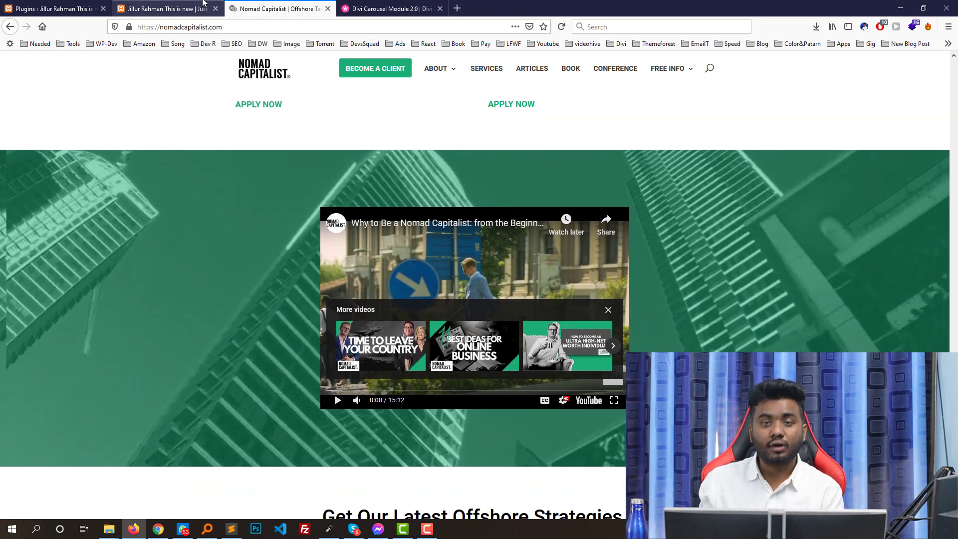
Set the video section's background image to the black-and-white skyscraper picture from the media library.
key("ctrl+shift+Tab")
scroll(232, 297, "down", 3)
scroll(232, 297, "up", 4)
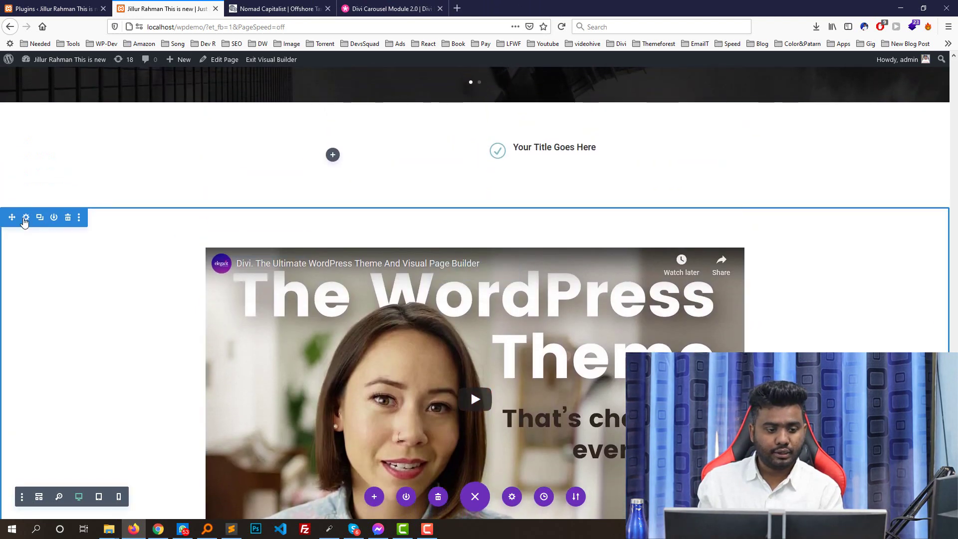
left_click(26, 218)
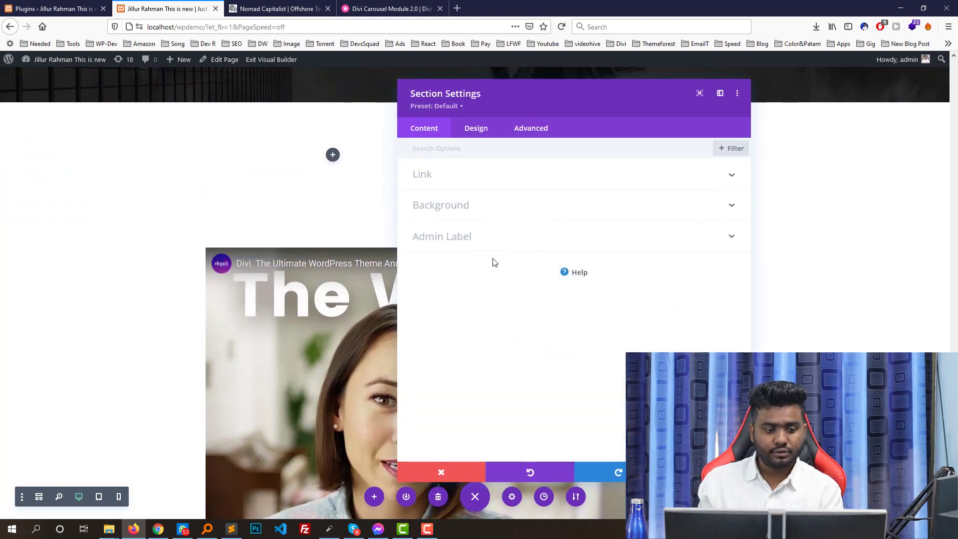
left_click(455, 208)
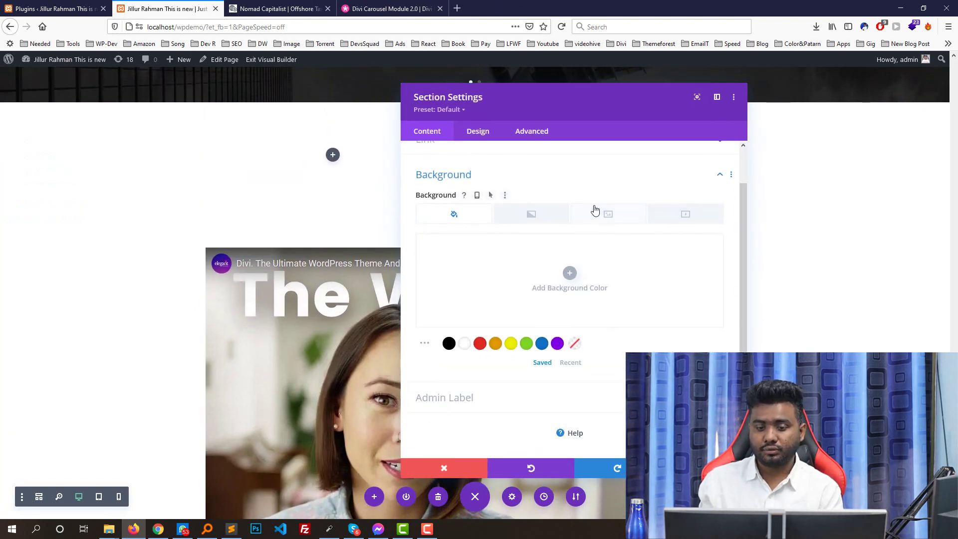
left_click(596, 210)
left_click(570, 273)
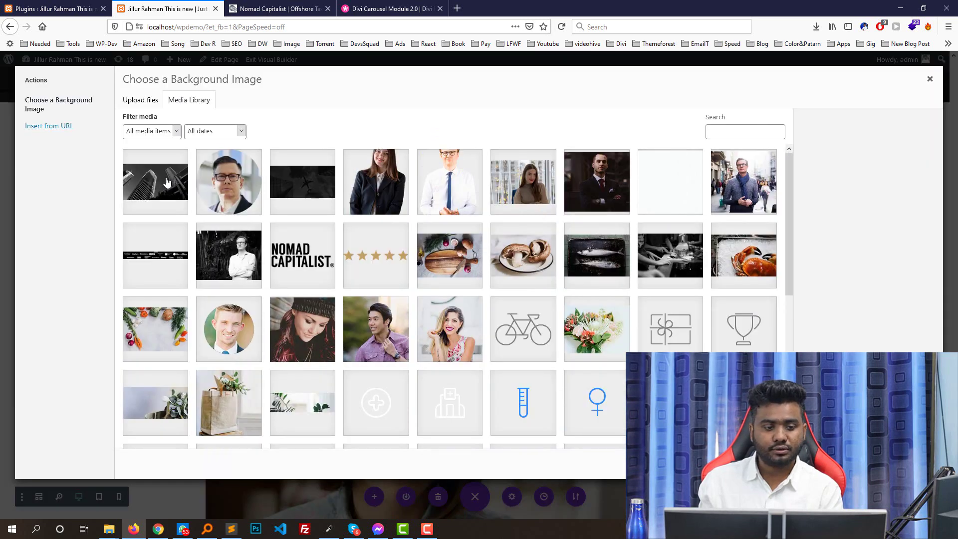
left_click(168, 183)
left_click(902, 463)
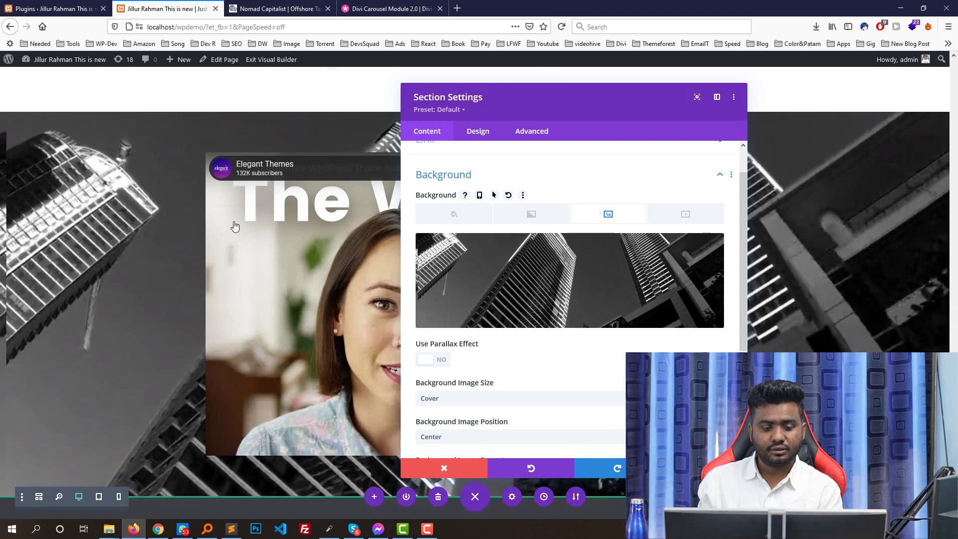
Examine the section's background image and design options and compare the background with the green one on the Nomad Capitalist page.
scroll(506, 302, "down", 1)
scroll(507, 302, "down", 3)
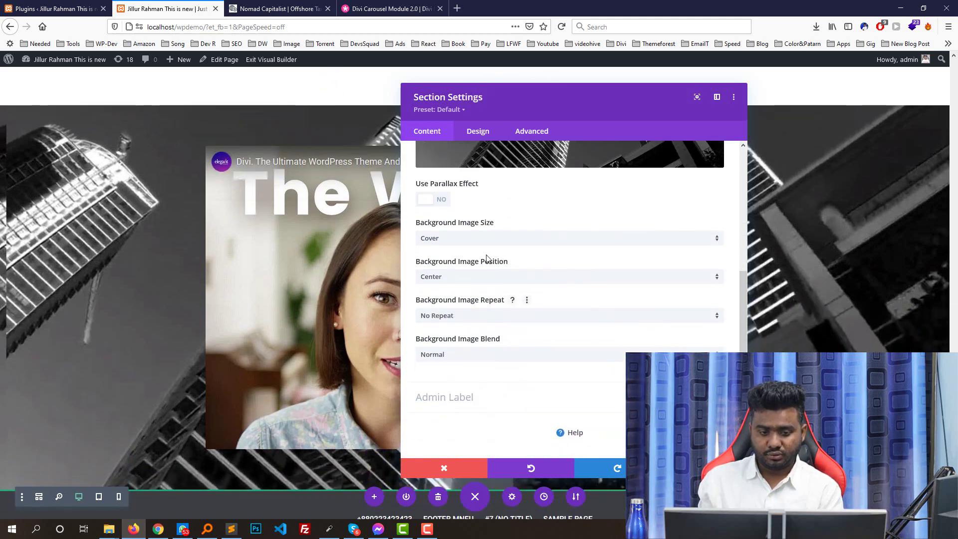
scroll(487, 258, "up", 1)
scroll(496, 312, "down", 1)
scroll(514, 350, "up", 4)
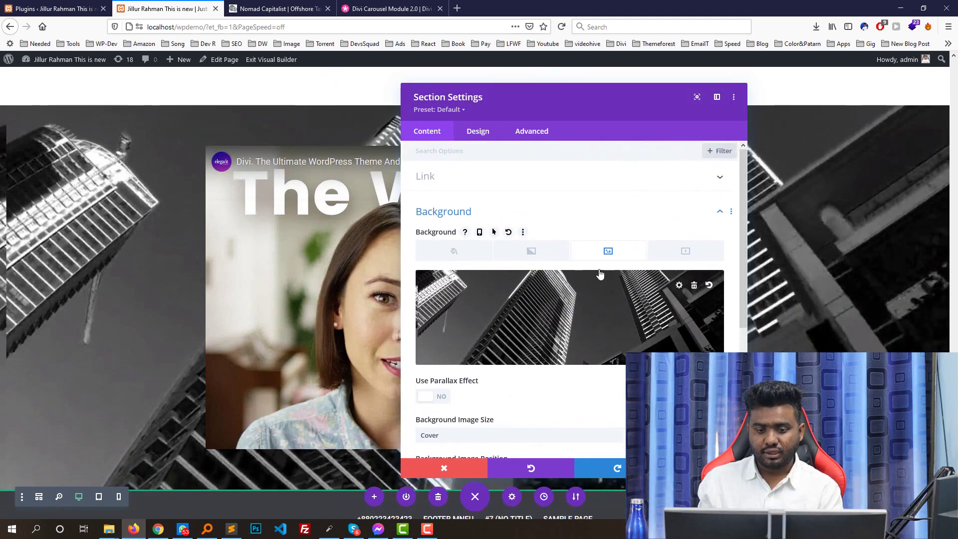
scroll(626, 309, "down", 4)
scroll(552, 384, "up", 5)
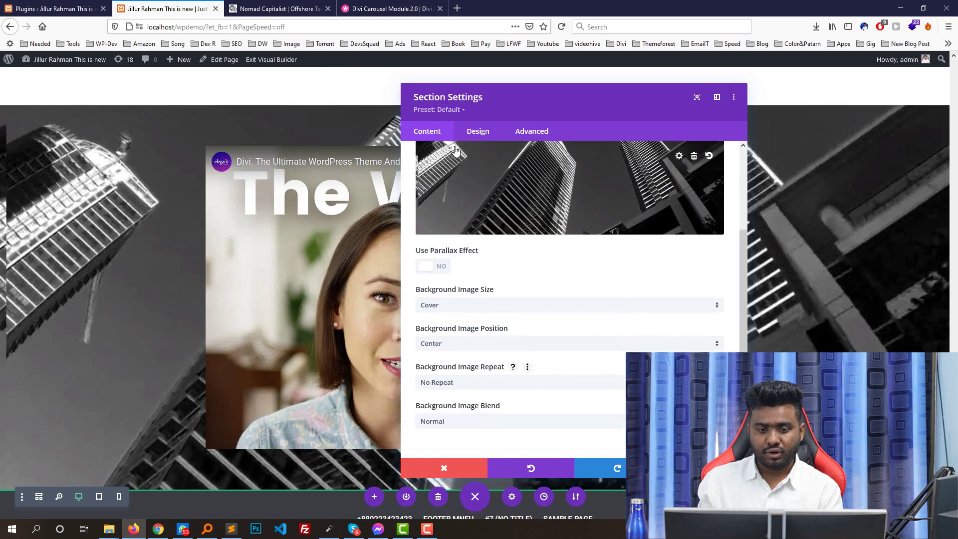
left_click(476, 131)
scroll(474, 205, "down", 1)
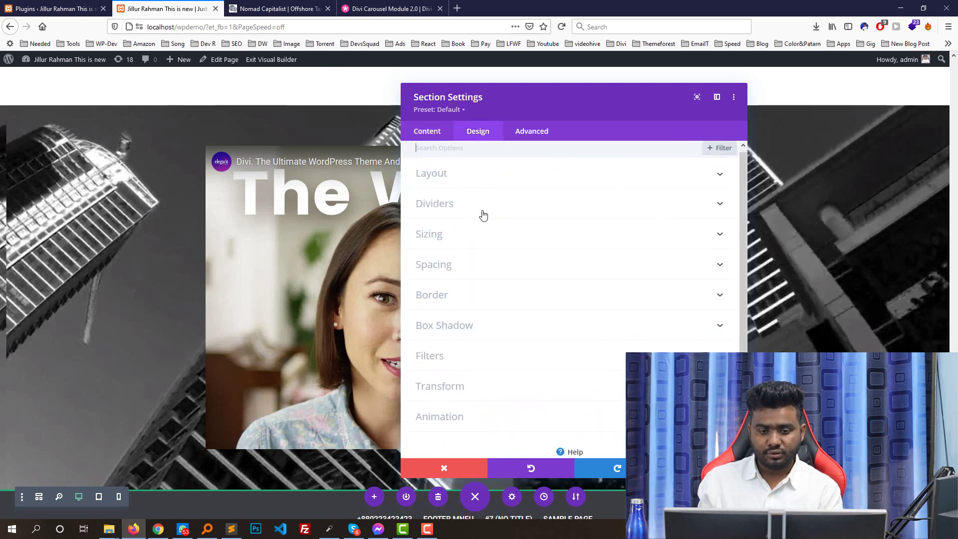
scroll(508, 235, "up", 1)
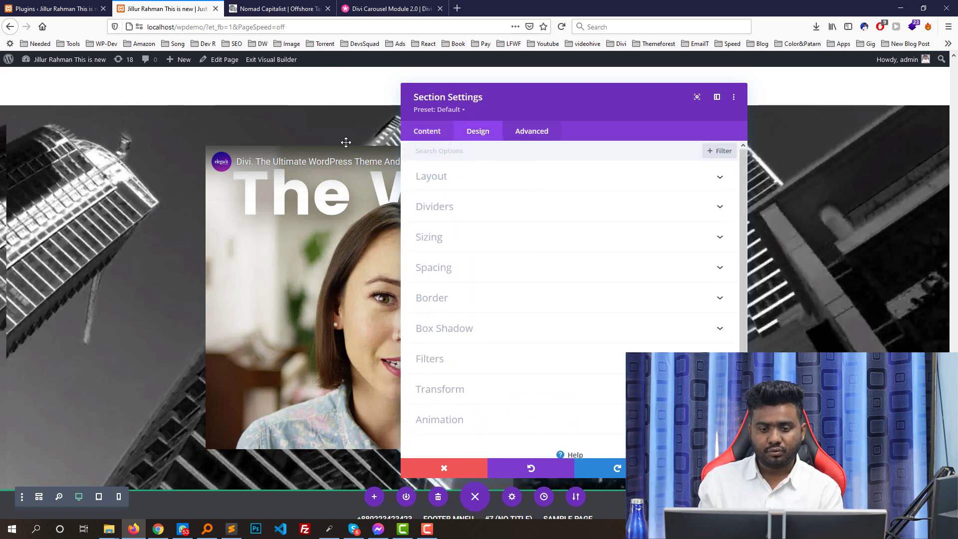
left_click(427, 131)
scroll(170, 237, "down", 1)
left_click(323, 5)
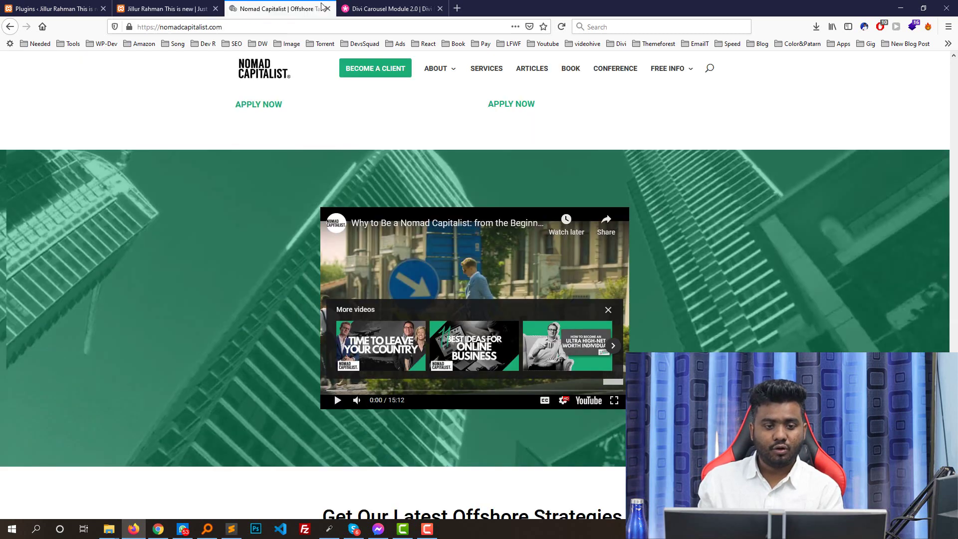
left_click(192, 7)
scroll(537, 292, "down", 3)
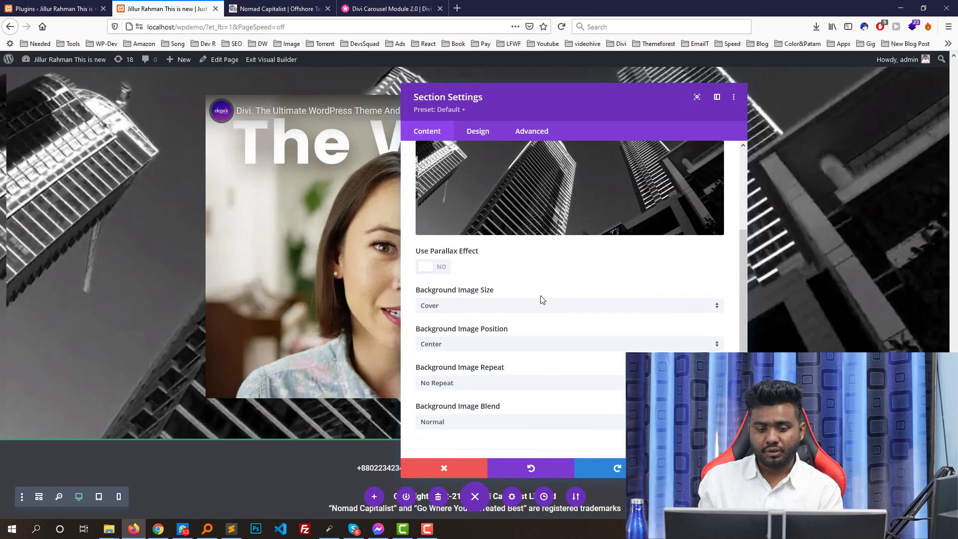
scroll(542, 296, "up", 3)
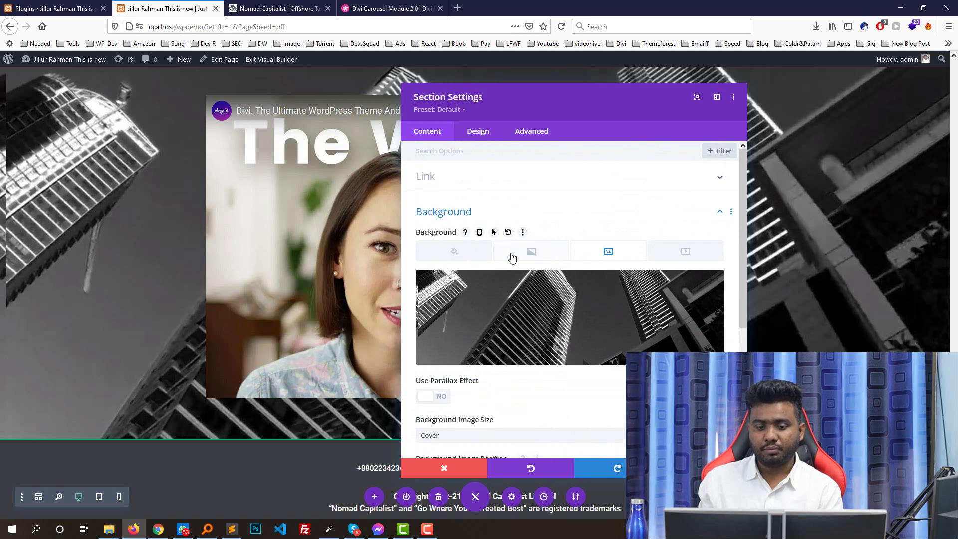
Show the section's background gradient options and copy the green #1cad75 from the colour picker for the Nomad Capitalist overlay.
left_click(530, 252)
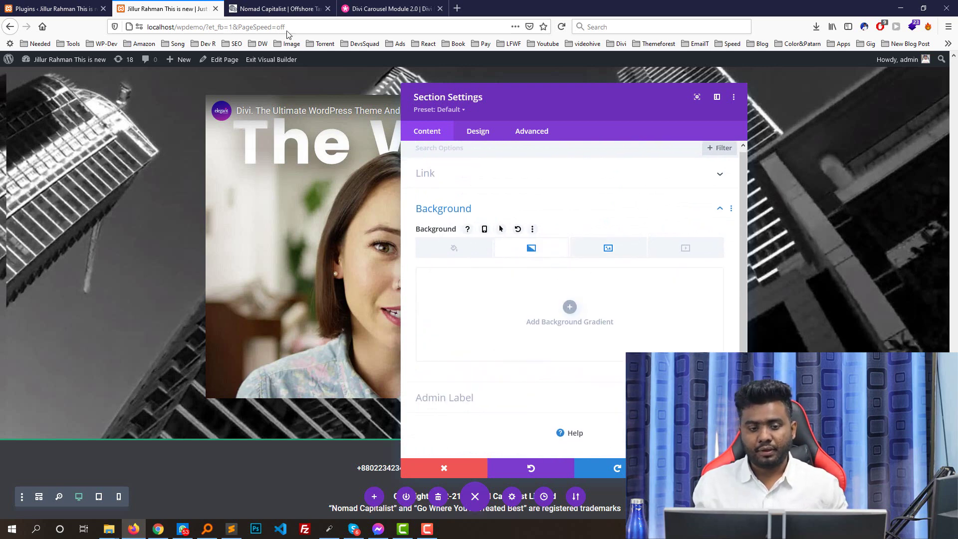
left_click(270, 6)
scroll(302, 161, "up", 3)
scroll(309, 300, "down", 2)
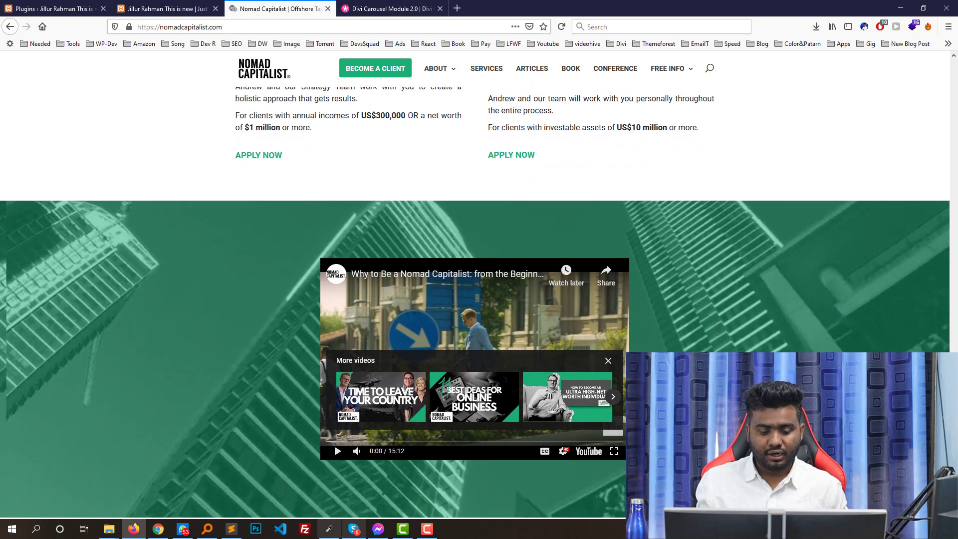
left_click(329, 528)
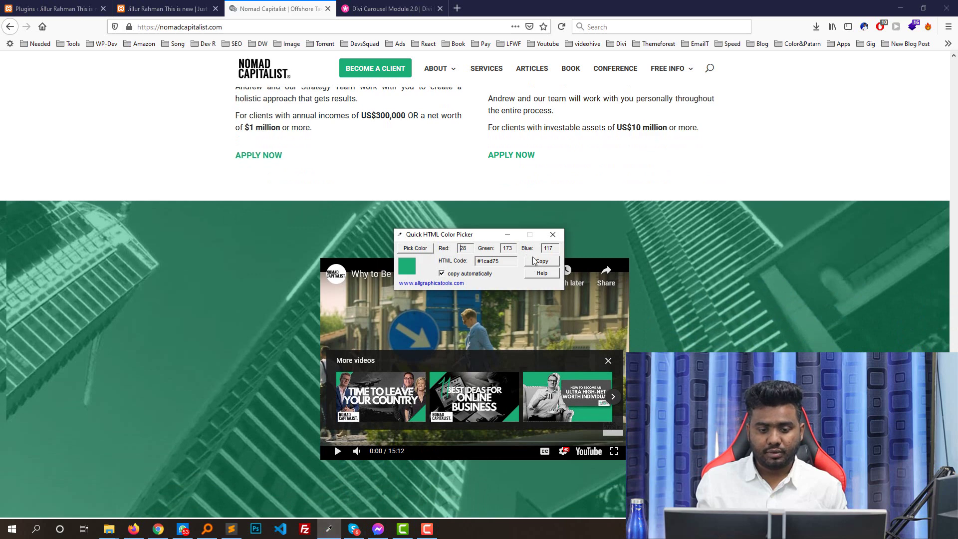
left_click(223, 5)
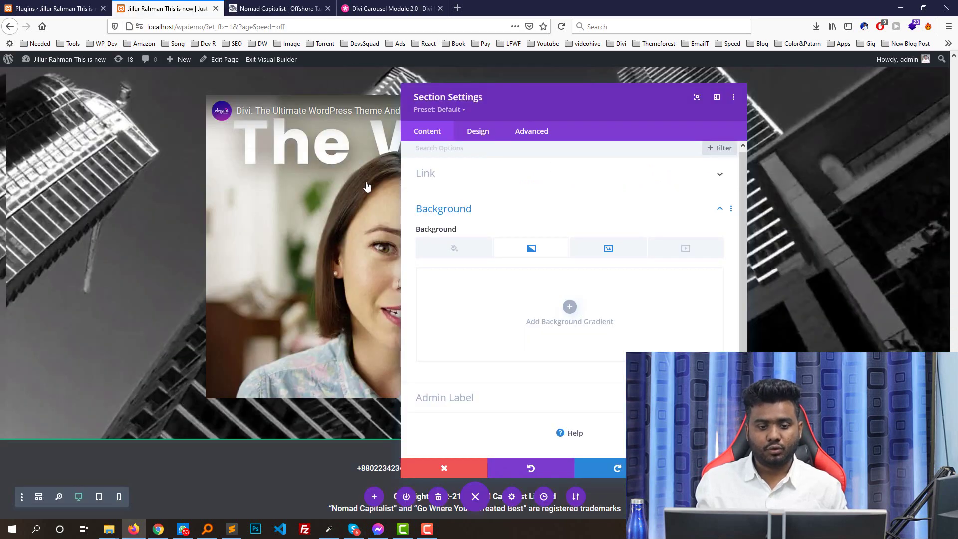
left_click(389, 9)
left_click(277, 8)
scroll(179, 243, "down", 2)
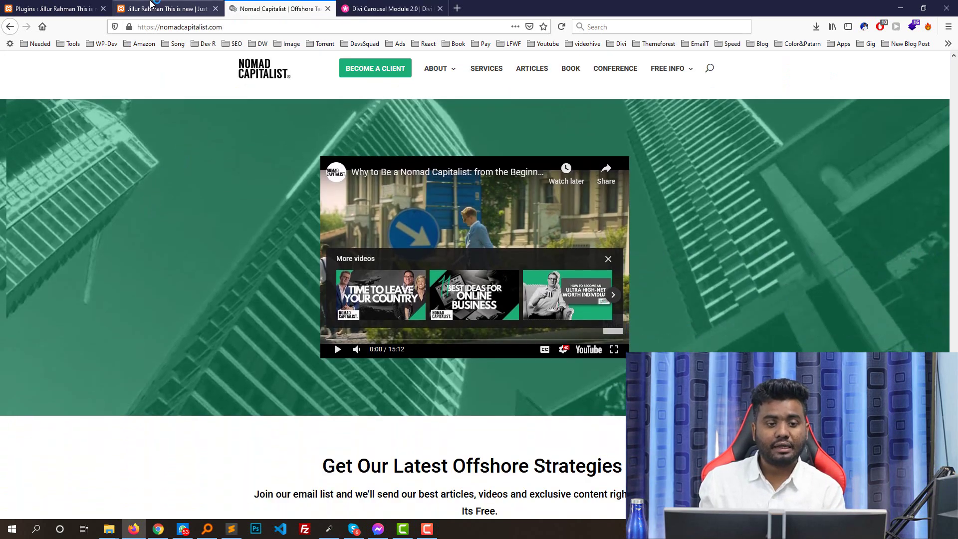
Add a background gradient to the video section and set its first colour to #1cad75 at 0.5 opacity.
key("ctrl+shift+Tab")
left_click(571, 308)
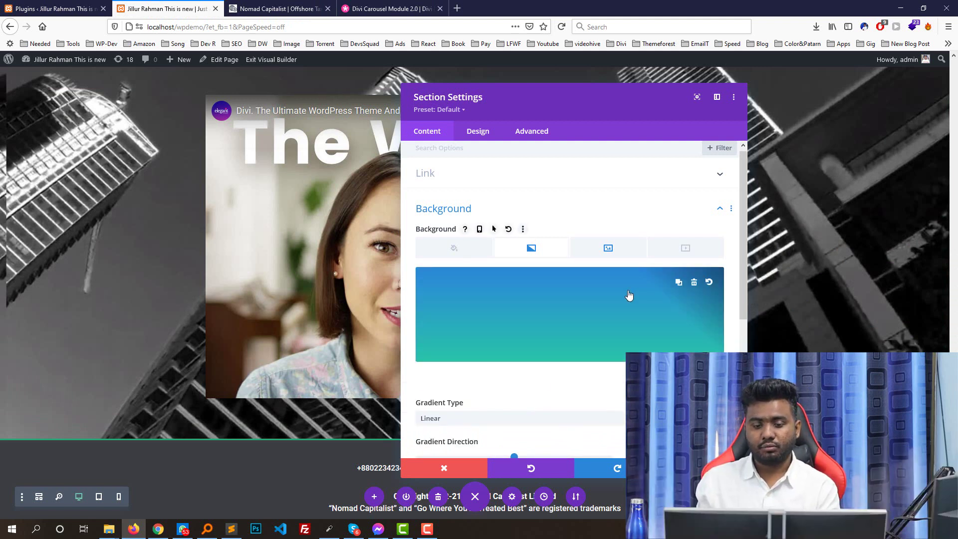
scroll(627, 293, "down", 2)
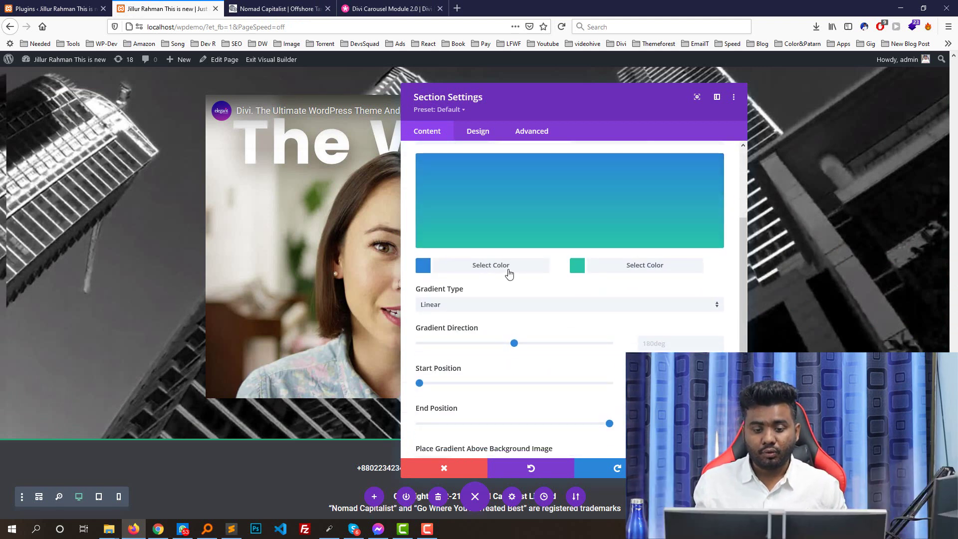
left_click(509, 274)
type("#1cad75")
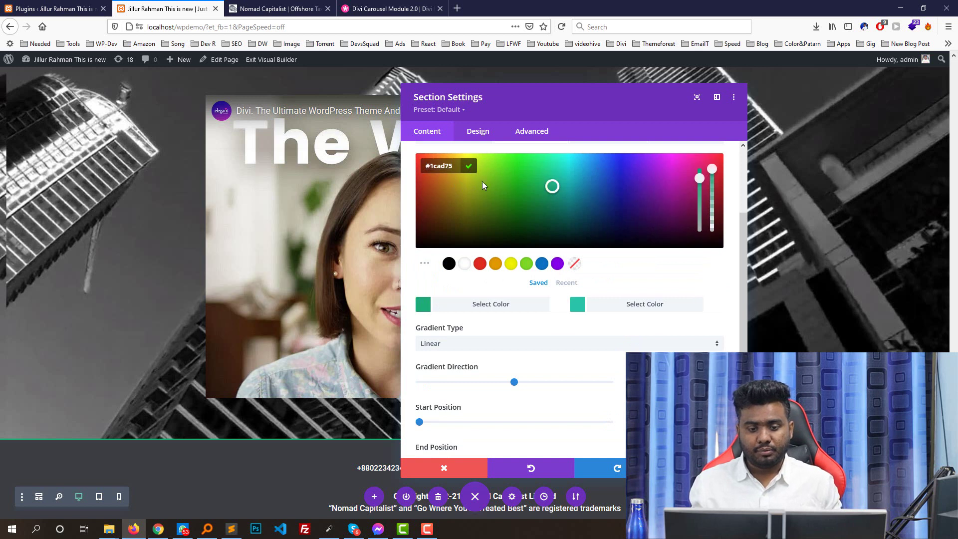
left_click_drag(713, 170, 718, 190)
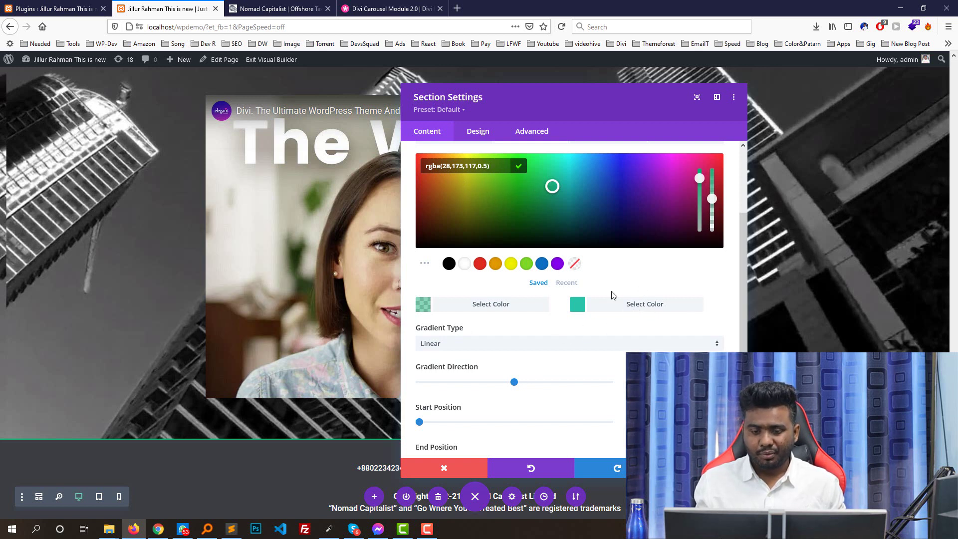
Set the gradient's second colour to the same green at 0.49 opacity, rgba(28,173,117,0.49).
left_click(451, 173)
type("#29c4a9")
type("#1cad75")
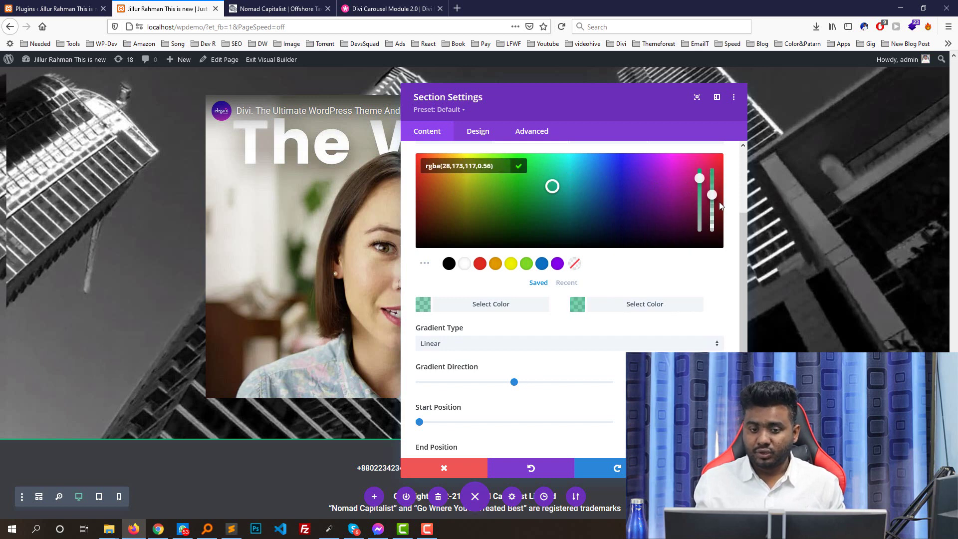
left_click_drag(718, 199, 719, 207)
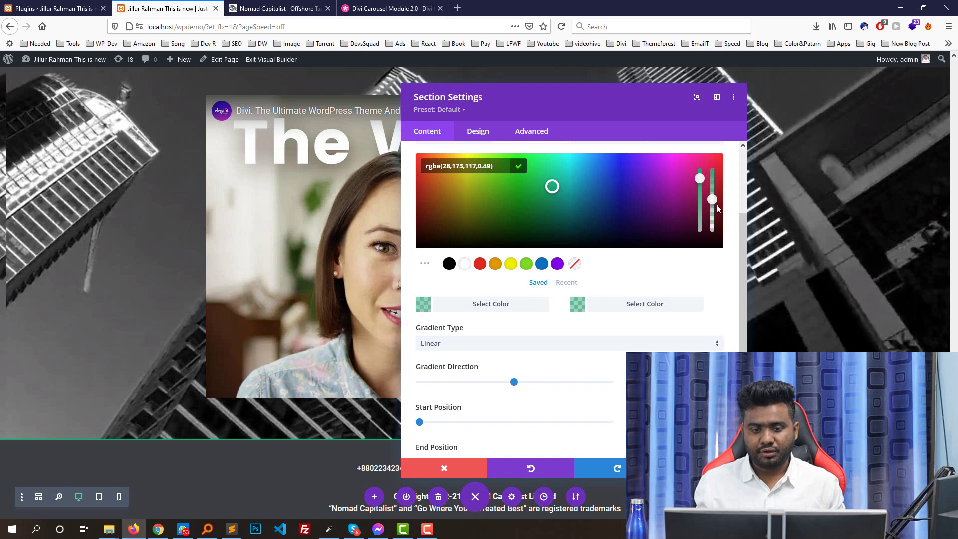
Place the gradient above the background image and save the section settings.
scroll(708, 298, "down", 5)
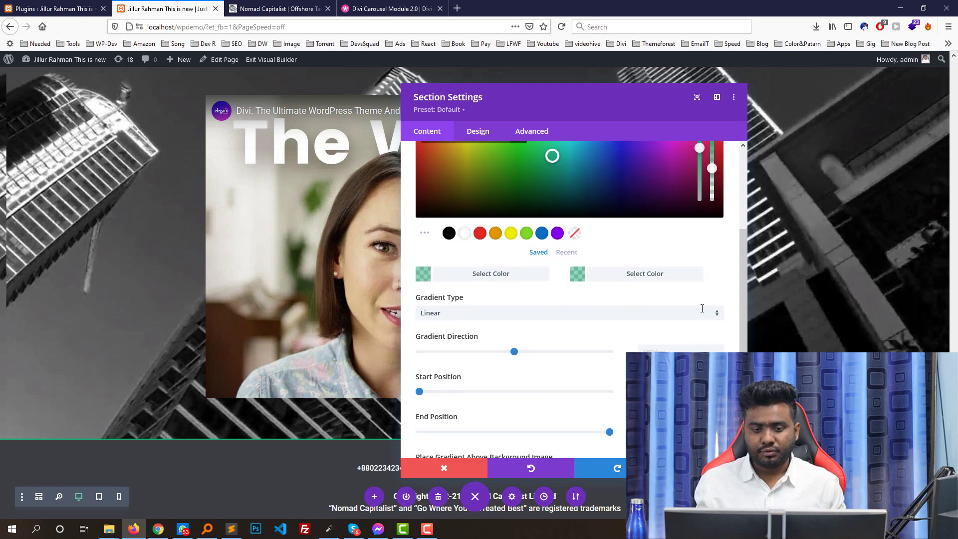
left_click(441, 357)
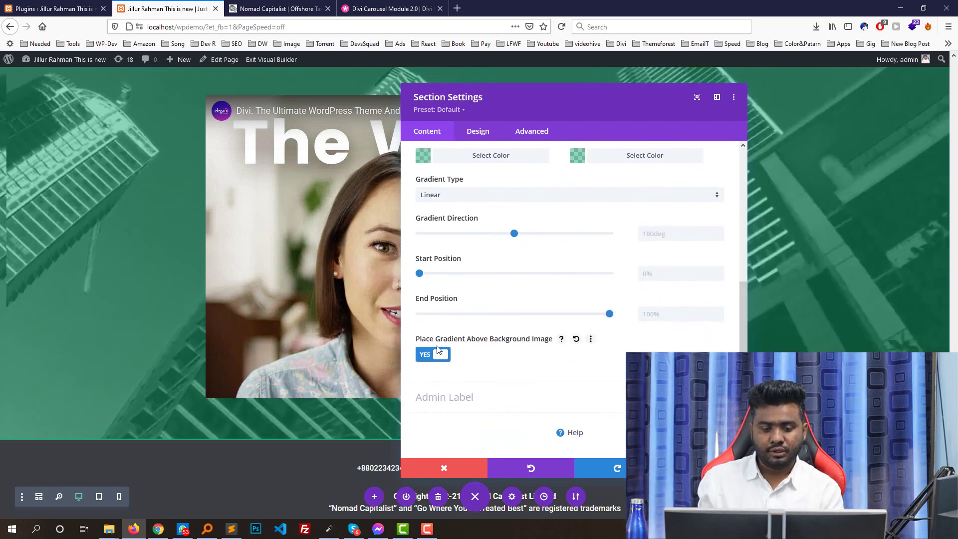
left_click(704, 468)
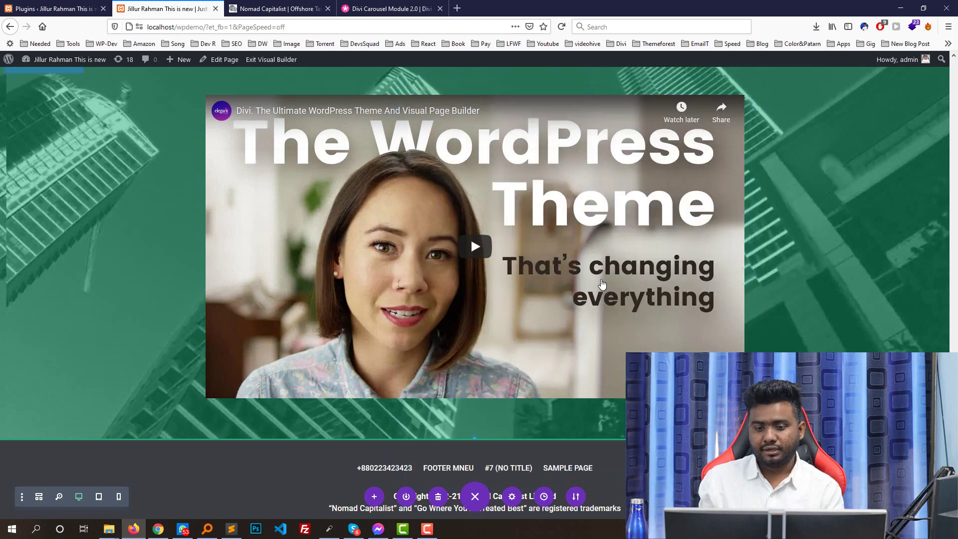
Examine the finished video section with its green overlay and the area above it on the page.
scroll(601, 284, "up", 3)
scroll(298, 271, "down", 2)
scroll(113, 177, "up", 1)
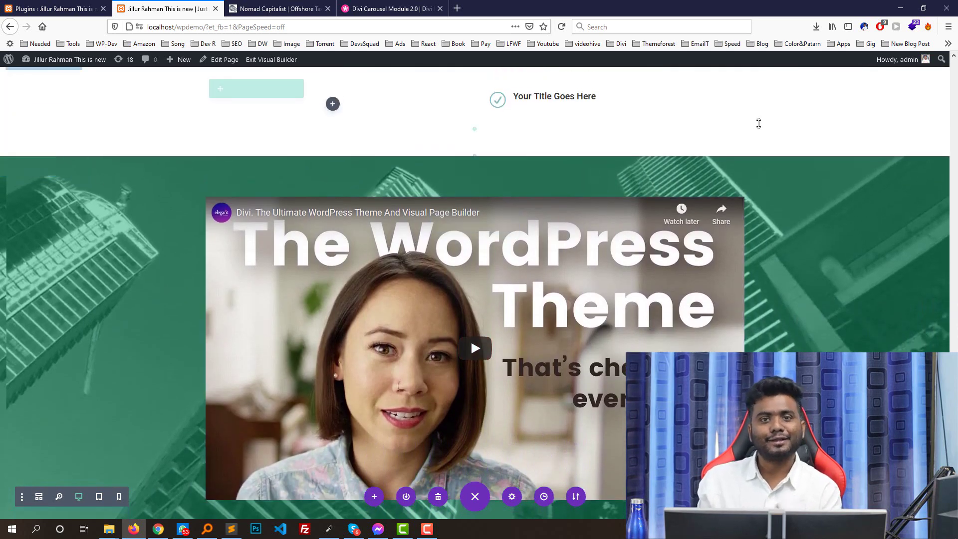
scroll(171, 210, "down", 2)
scroll(165, 173, "up", 2)
scroll(165, 172, "down", 2)
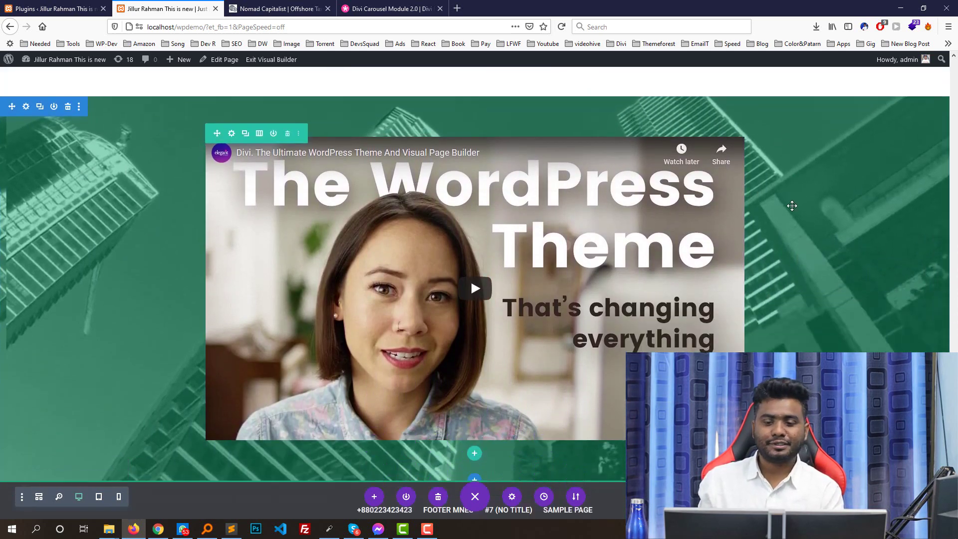
scroll(140, 315, "up", 2)
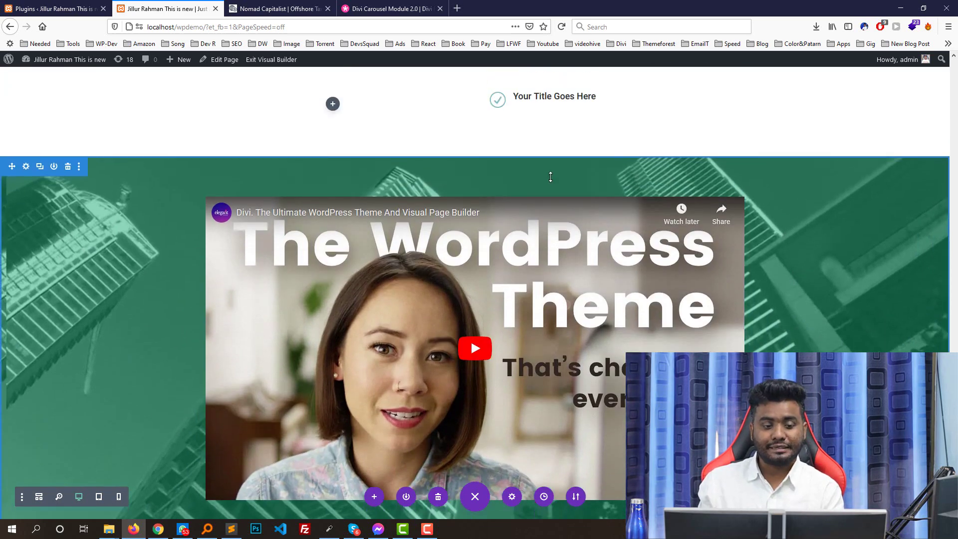
scroll(157, 216, "down", 1)
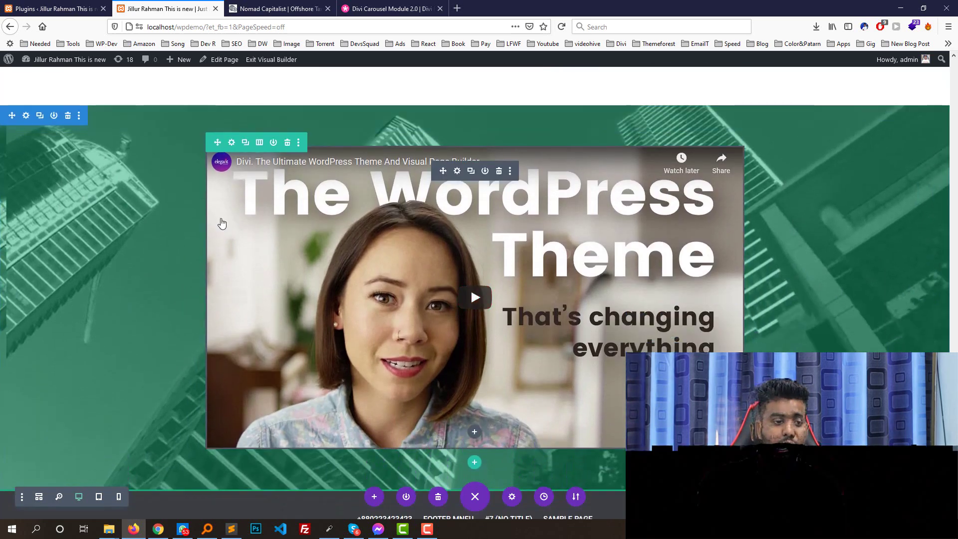
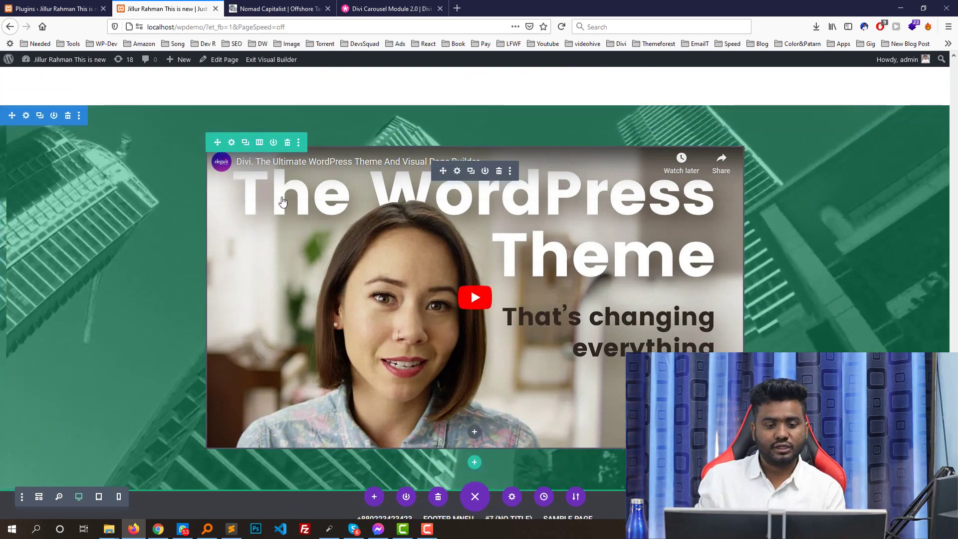
Set the black-and-white photo of the man in a white shirt as the video module's overlay image.
scroll(544, 194, "down", 1)
scroll(331, 270, "up", 1)
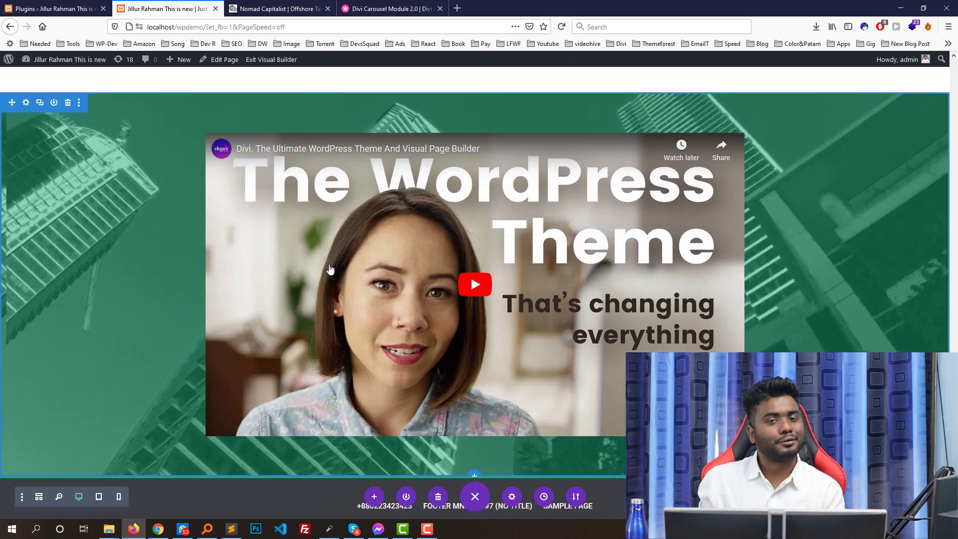
key("ctrl+Tab")
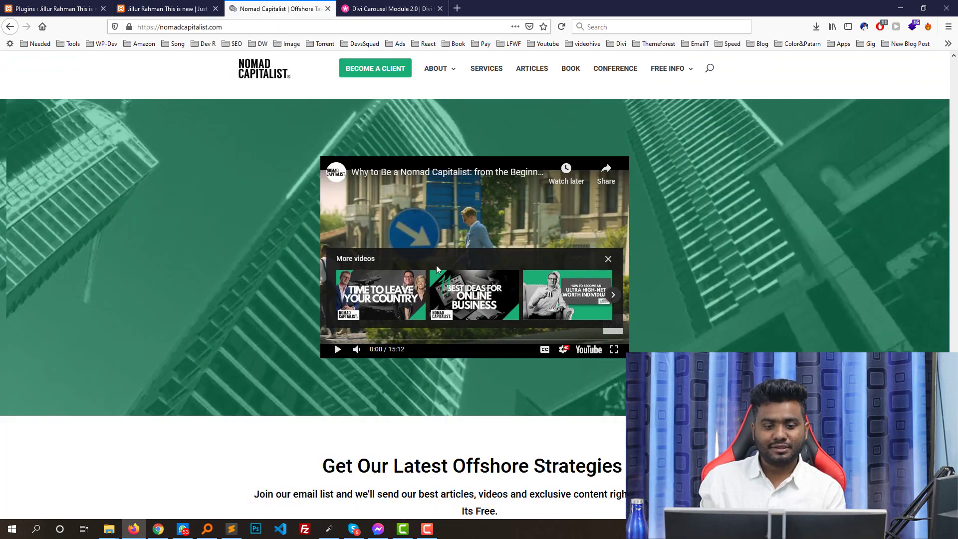
key("ctrl+shift+Tab")
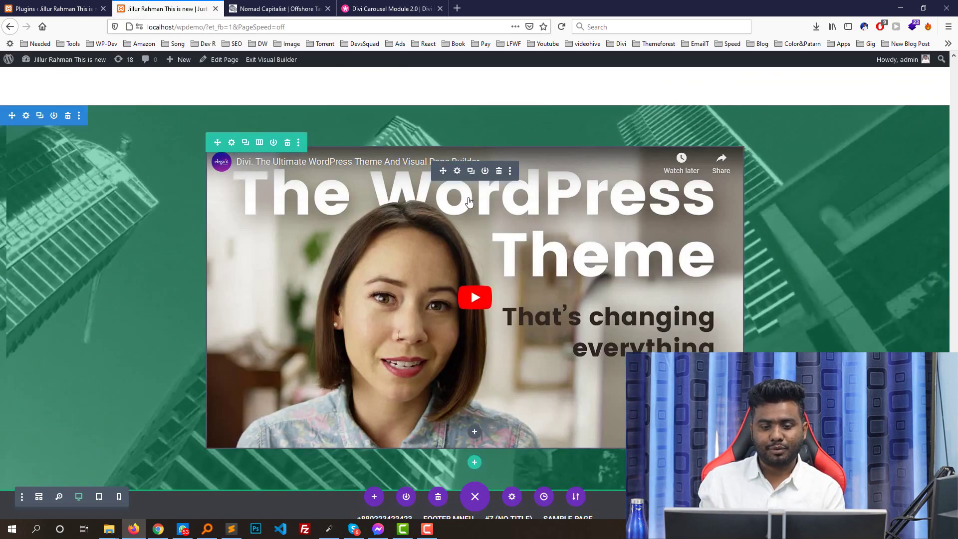
left_click(457, 171)
scroll(496, 319, "down", 2)
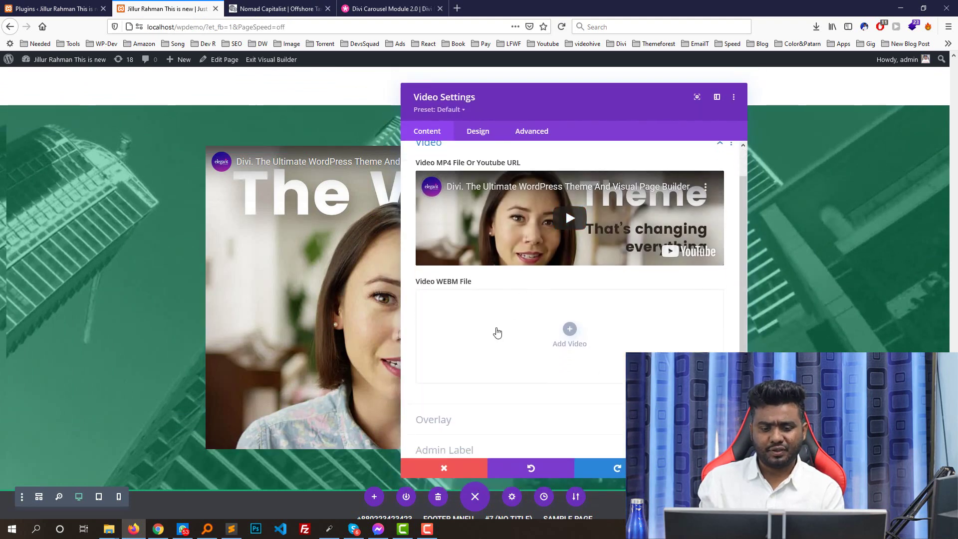
left_click(465, 380)
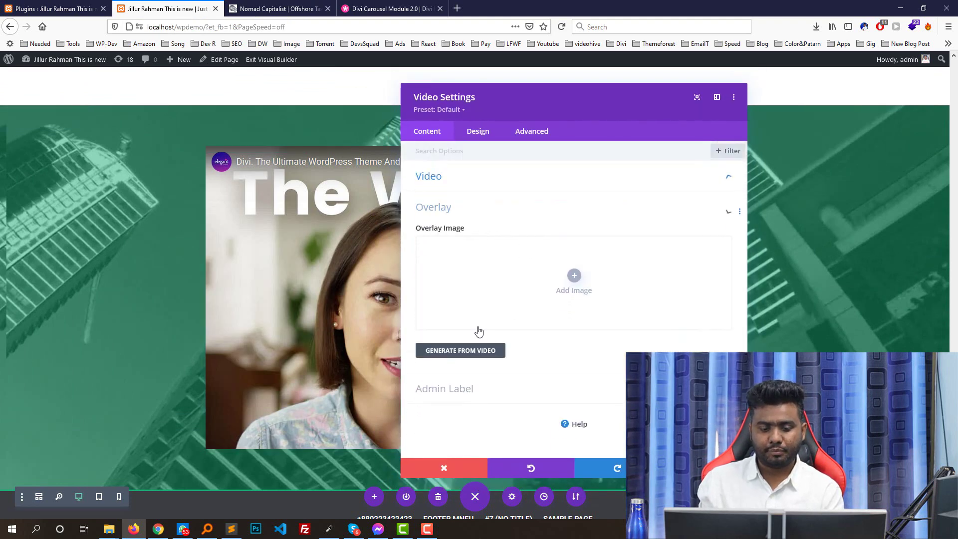
left_click(573, 278)
scroll(228, 259, "down", 1)
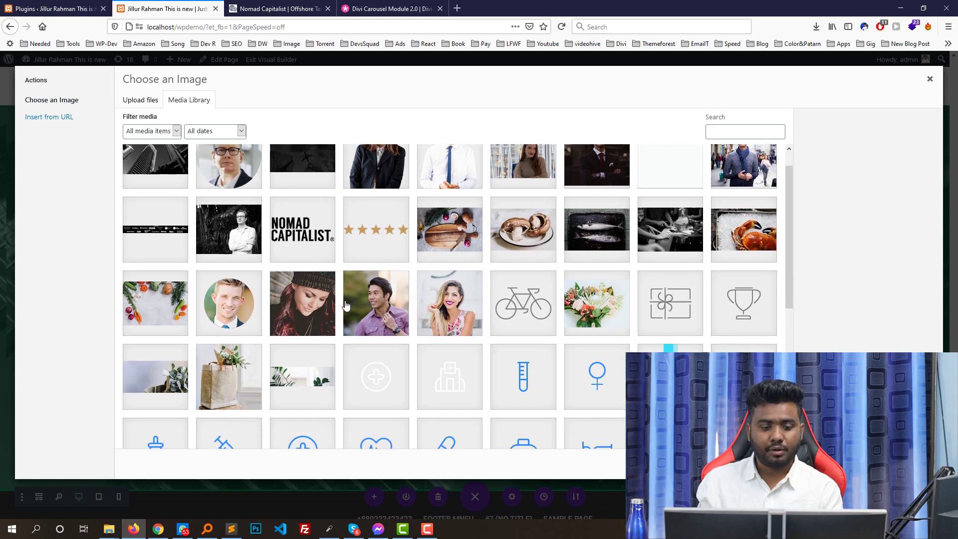
scroll(229, 259, "up", 1)
left_click(229, 256)
left_click(905, 464)
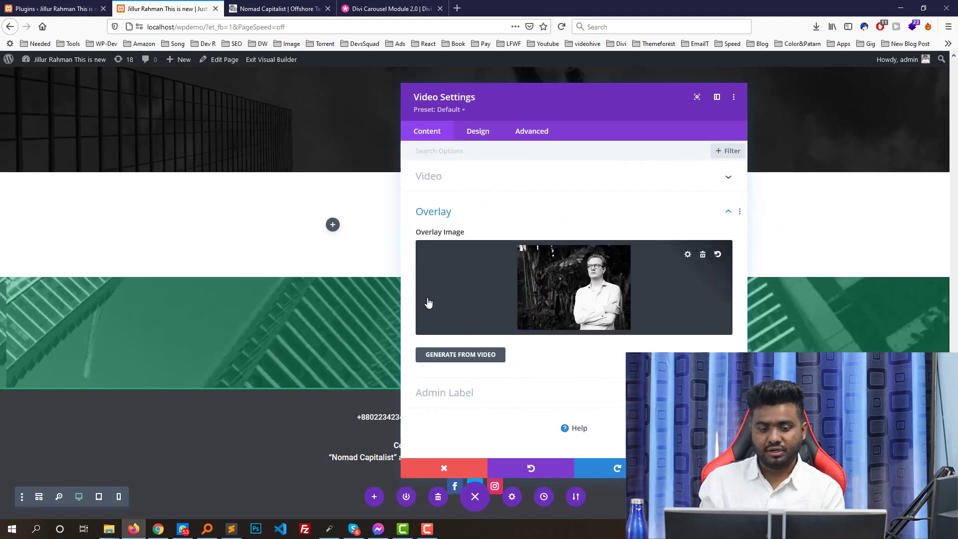
Try different play icon colours on the video, including green #7cda24 and transparent, and reset the colour to its default.
left_click_drag(585, 106, 514, 133)
scroll(344, 325, "down", 4)
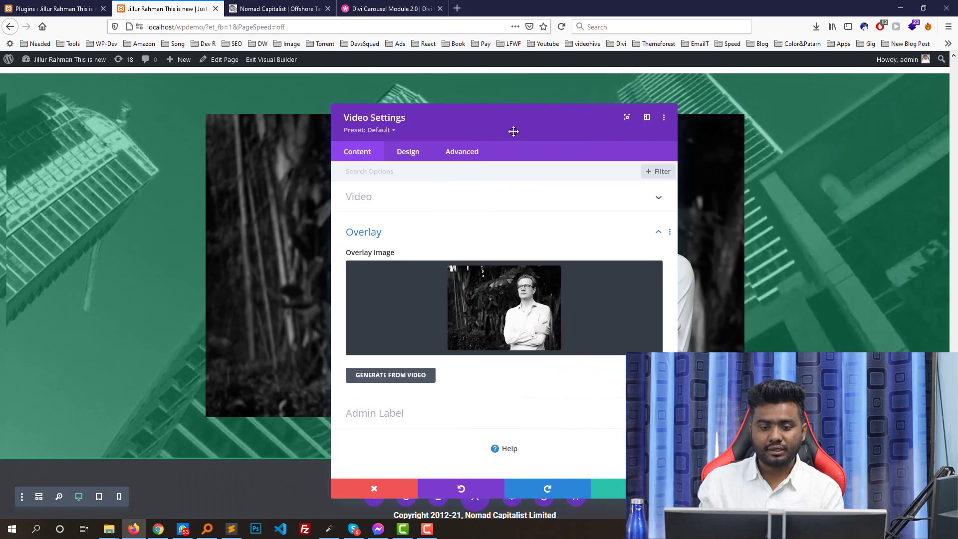
left_click(410, 152)
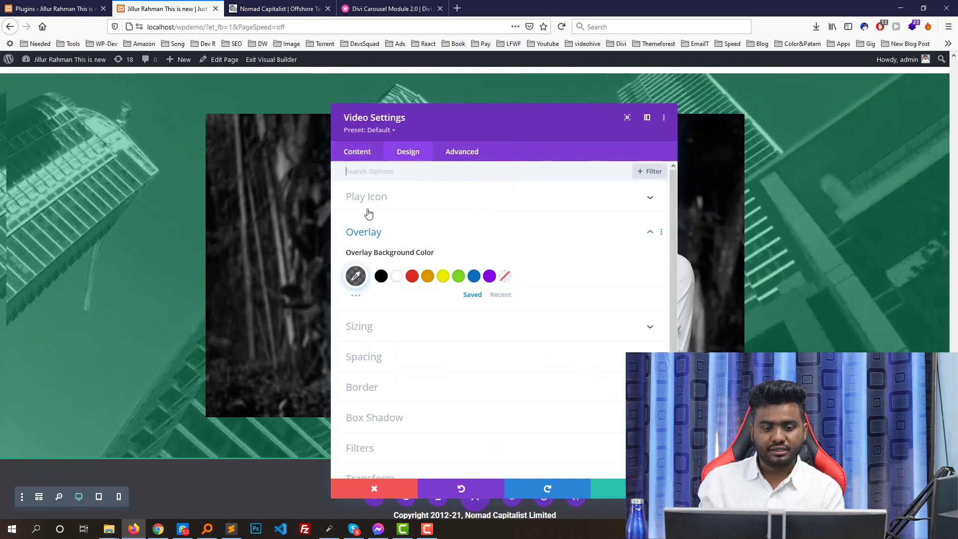
left_click(368, 200)
left_click_drag(562, 120, 819, 130)
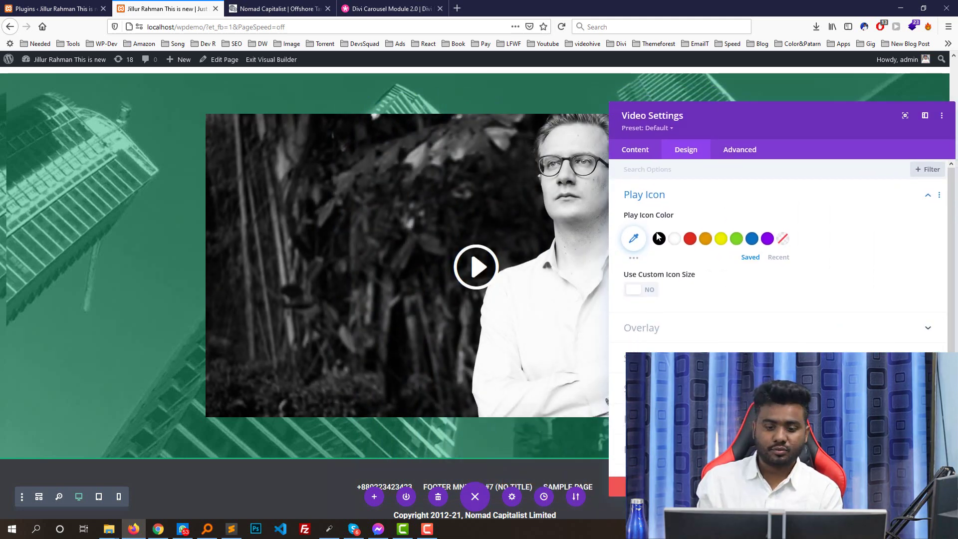
left_click(691, 240)
key("ctrl+Tab")
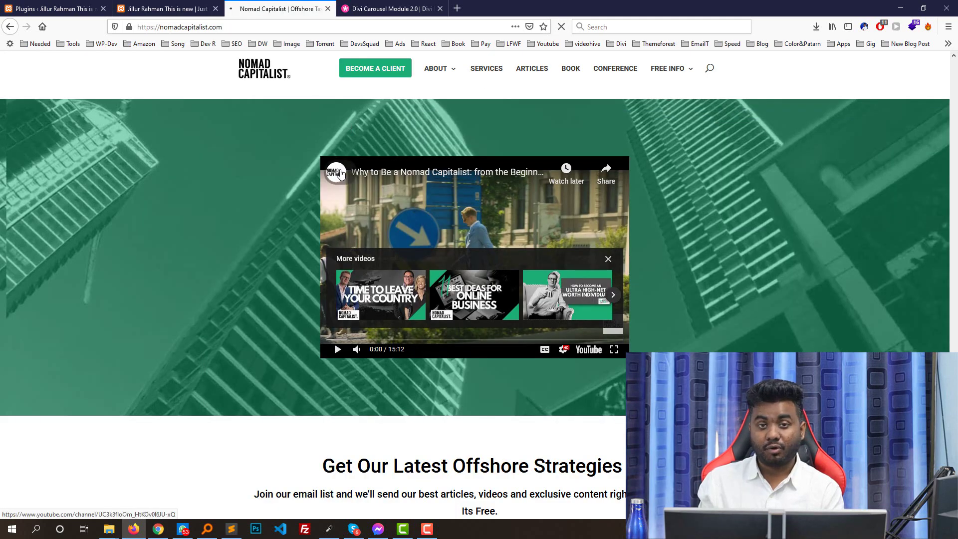
key("ctrl+shift+Tab")
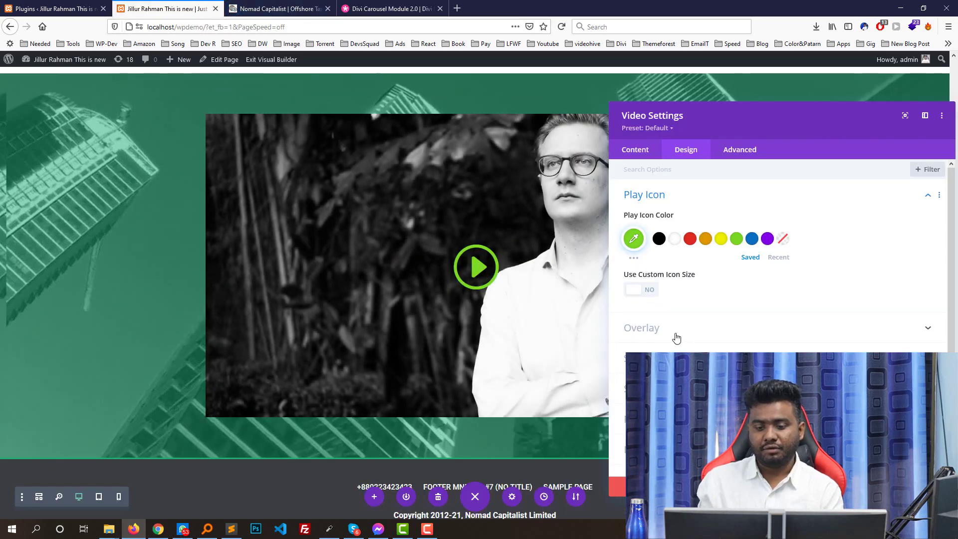
left_click(783, 240)
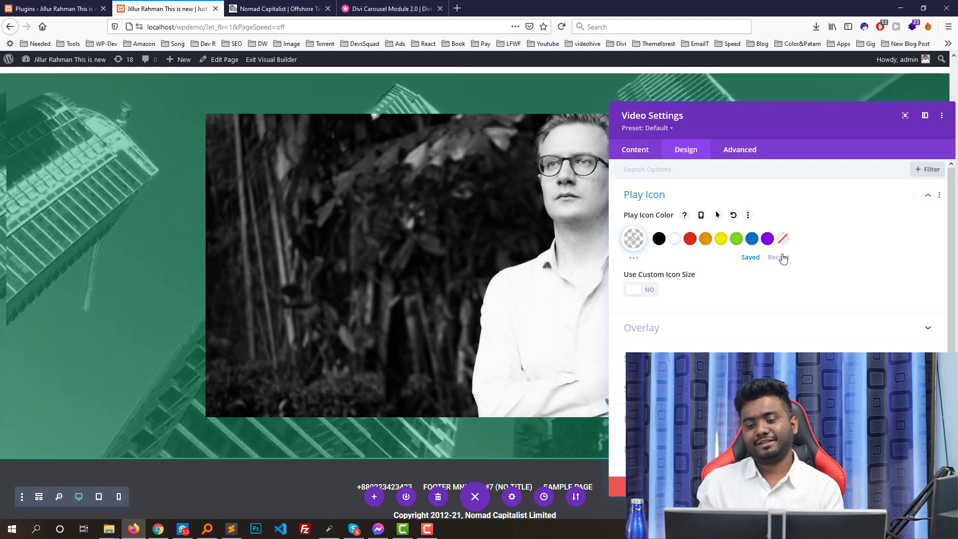
left_click(737, 239)
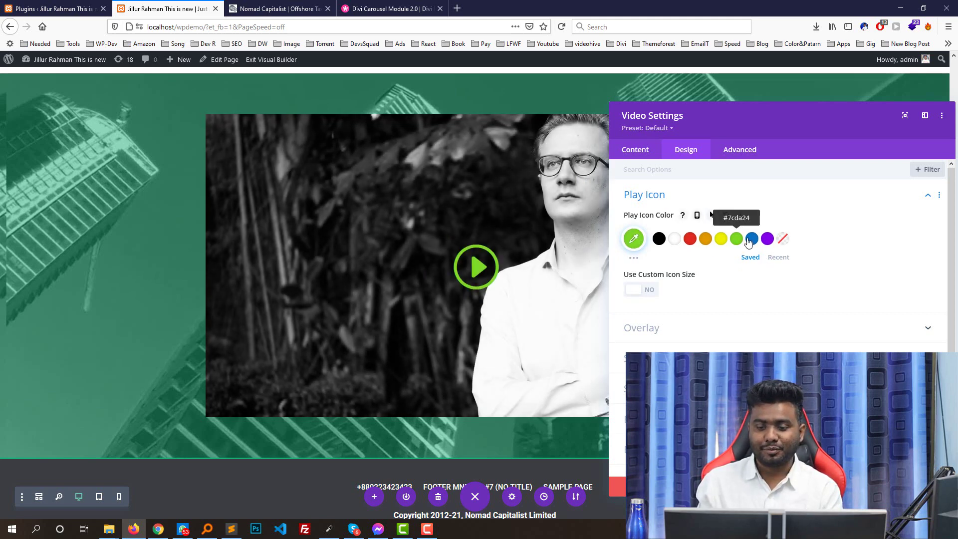
left_click(751, 240)
left_click(726, 216)
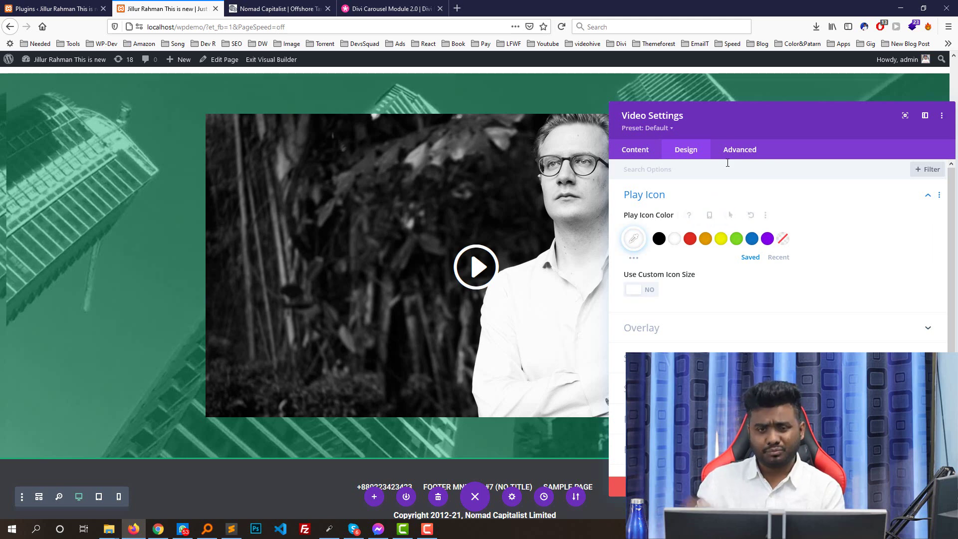
Compare the video overlay with the one on the Nomad Capitalist site and save the video module settings.
left_click_drag(774, 119, 627, 88)
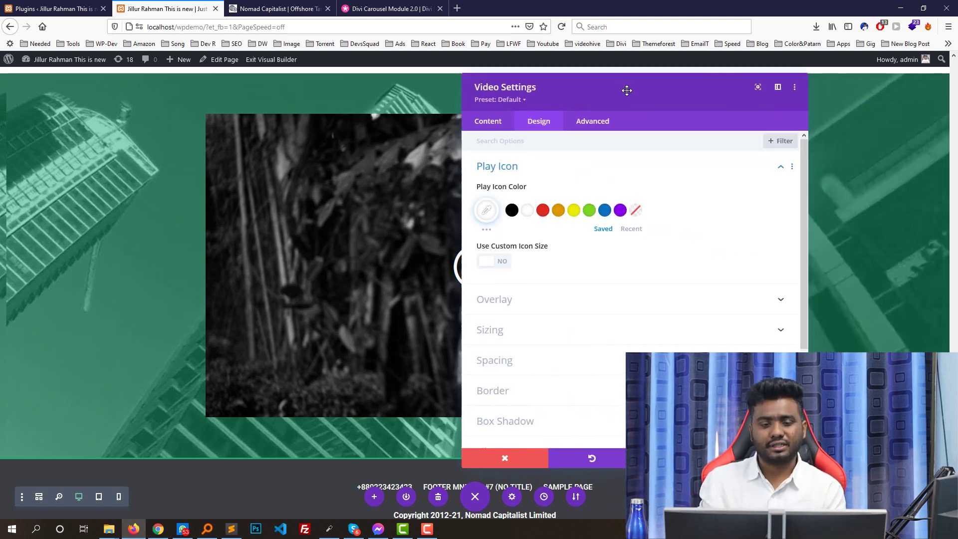
left_click(277, 9)
scroll(463, 190, "up", 3)
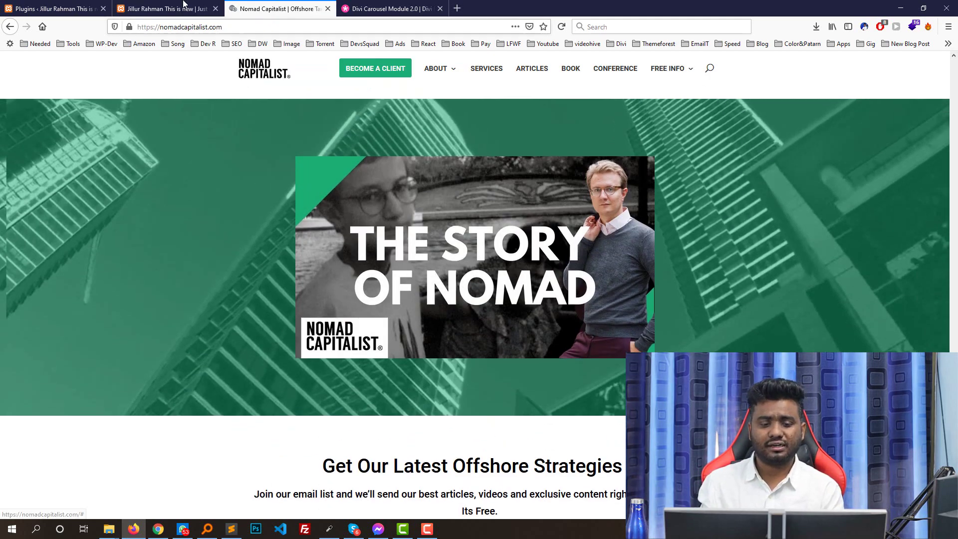
left_click(164, 8)
left_click(764, 457)
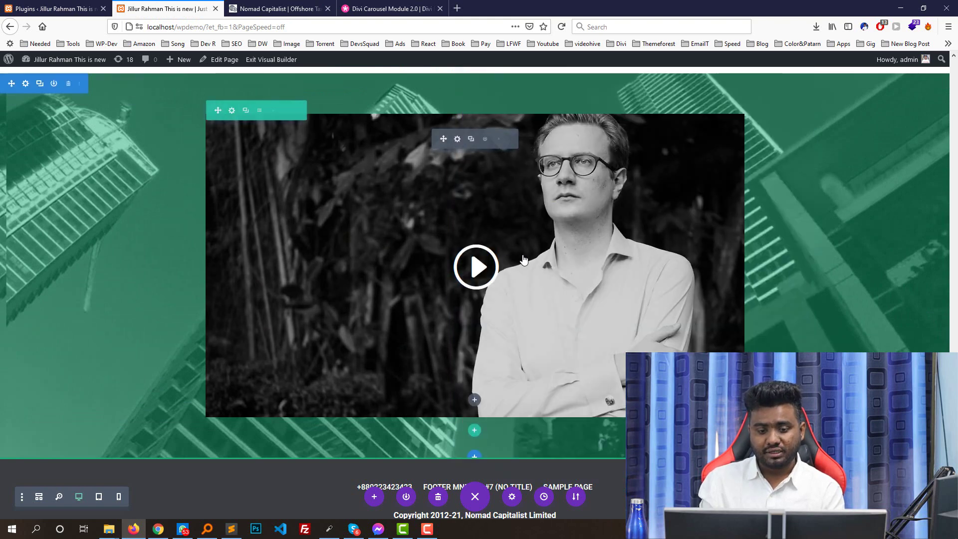
Examine the "Get Our Latest Offshore Strategies" sign-up section on the Nomad Capitalist site, including its heading, text and form fields.
scroll(494, 250, "down", 2)
left_click(254, 5)
scroll(462, 231, "down", 2)
scroll(461, 229, "down", 3)
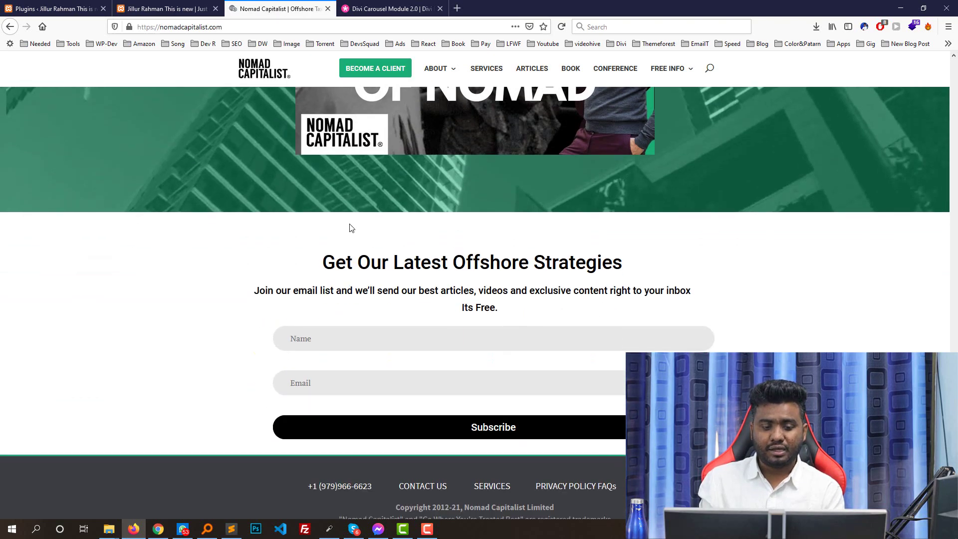
left_click_drag(336, 212, 498, 257)
left_click(488, 314)
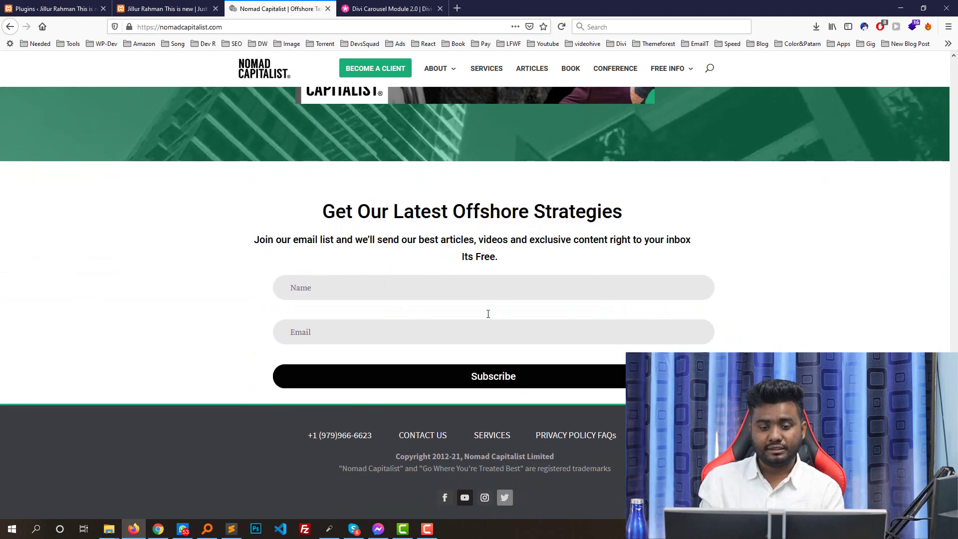
left_click_drag(522, 212, 396, 211)
left_click_drag(490, 257, 426, 239)
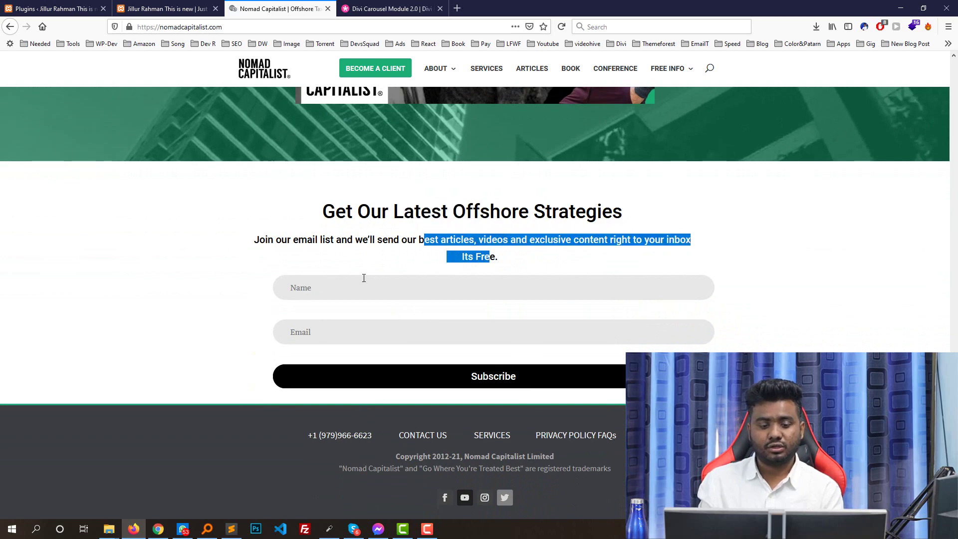
left_click(355, 331)
Return to the Divi page and add a regular section with a one-column row below the video section.
left_click(200, 7)
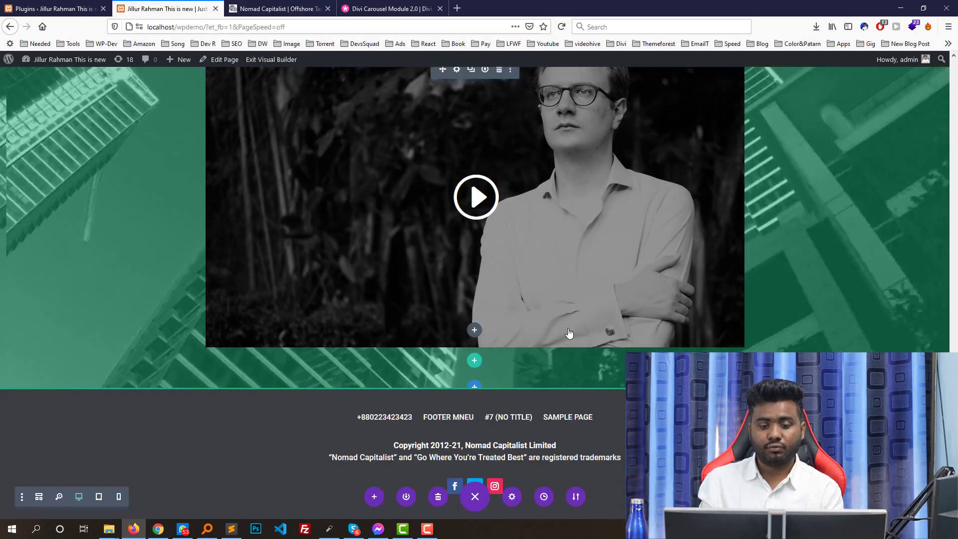
left_click(475, 387)
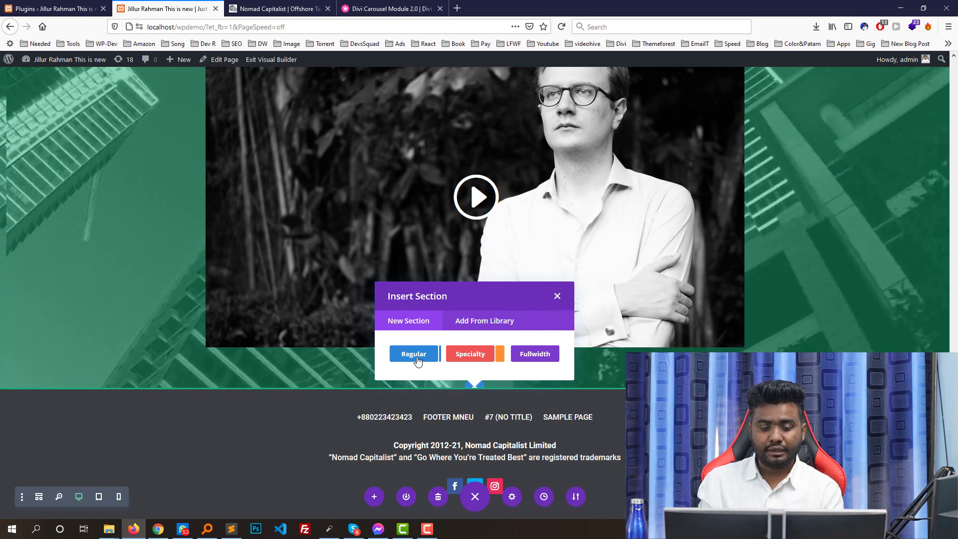
left_click(418, 360)
key("Escape")
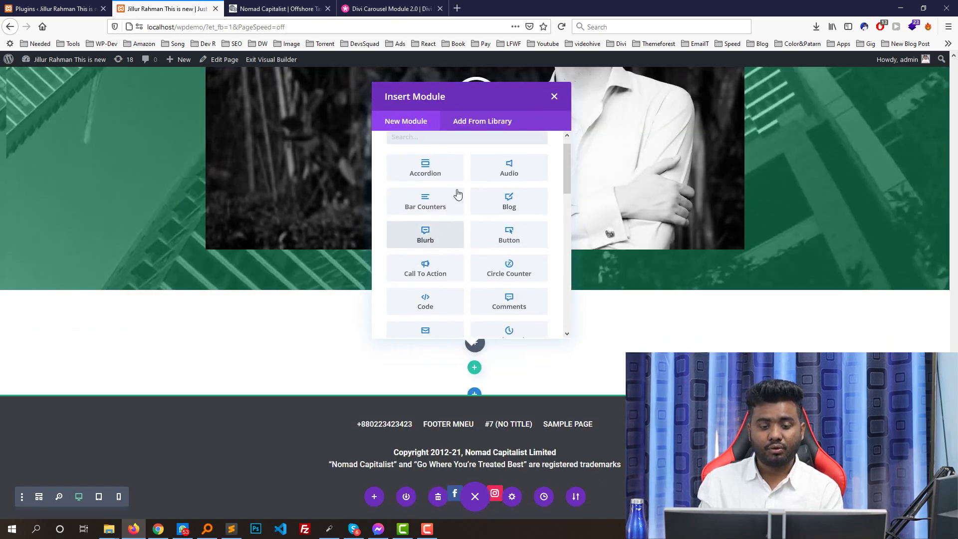
Find the Contact Form module by searching for "form" and insert it into the new row.
scroll(457, 187, "down", 1)
scroll(446, 157, "up", 1)
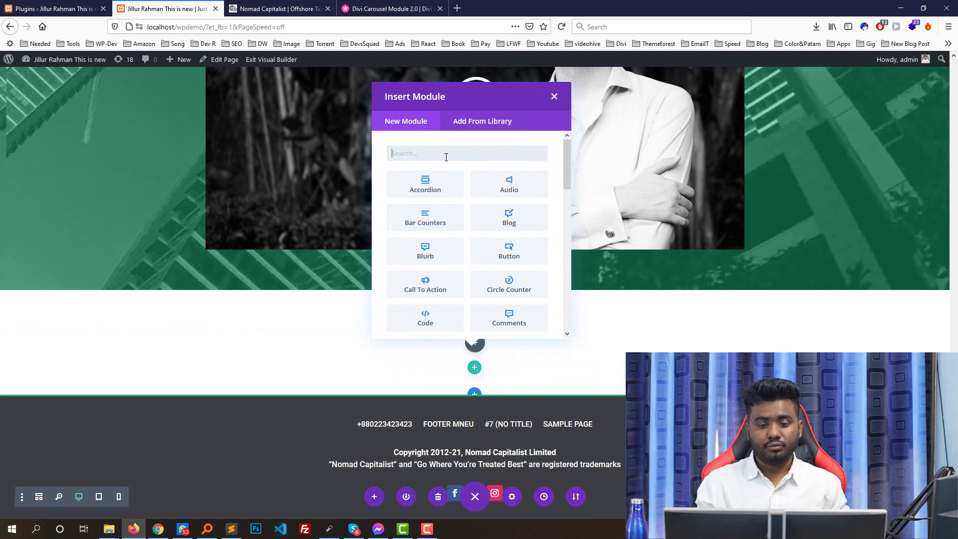
type("form")
left_click(433, 185)
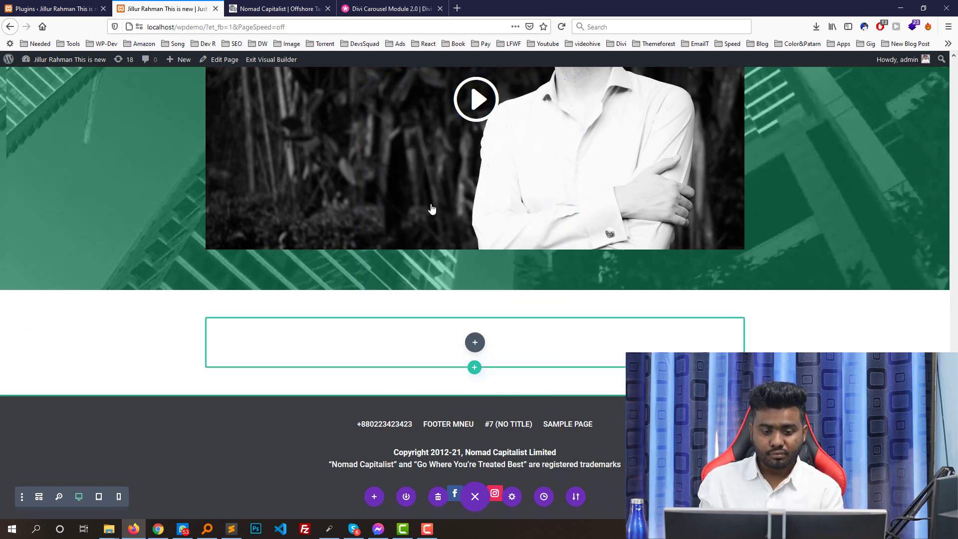
Delete the Message field from the contact form, leaving only the Name and Email fields.
key("ctrl+Tab")
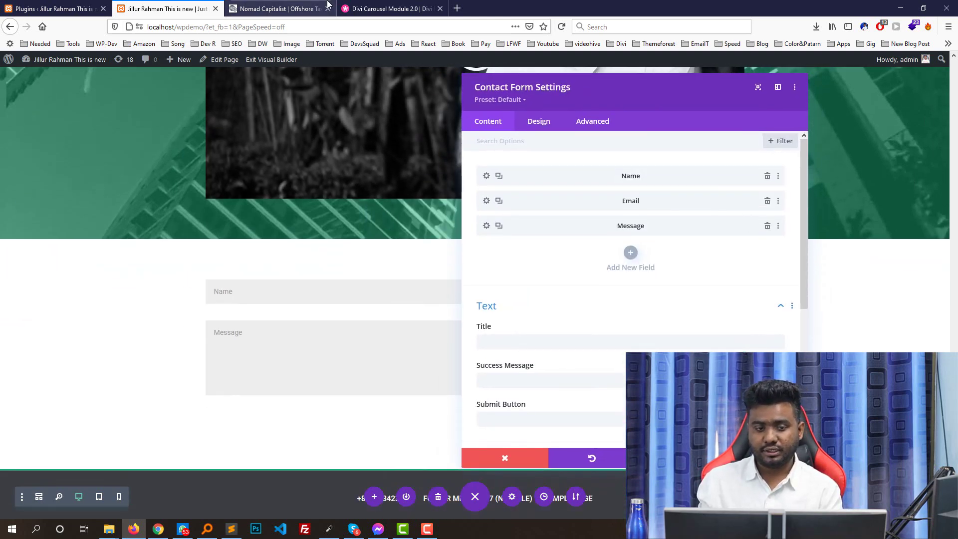
key("ctrl+shift+Tab")
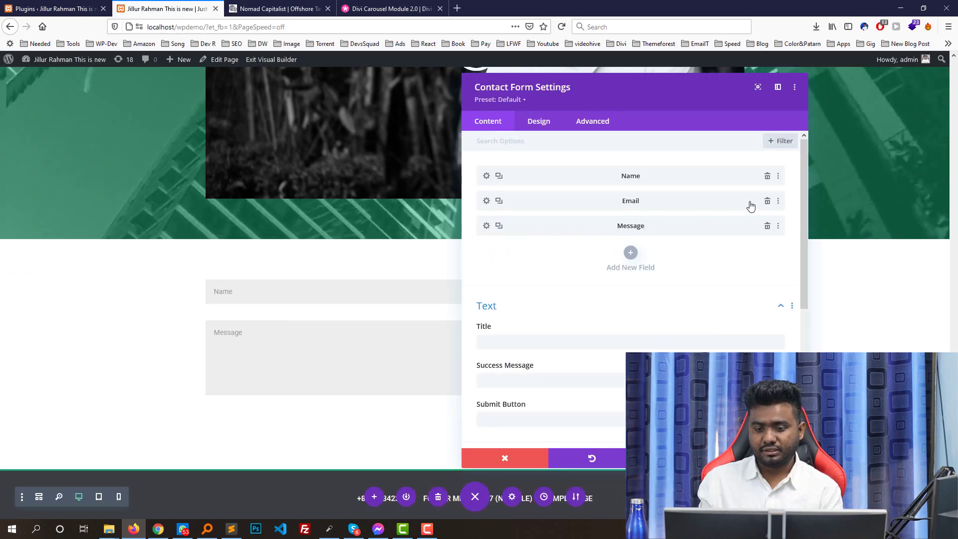
left_click(768, 225)
left_click_drag(676, 101, 698, 70)
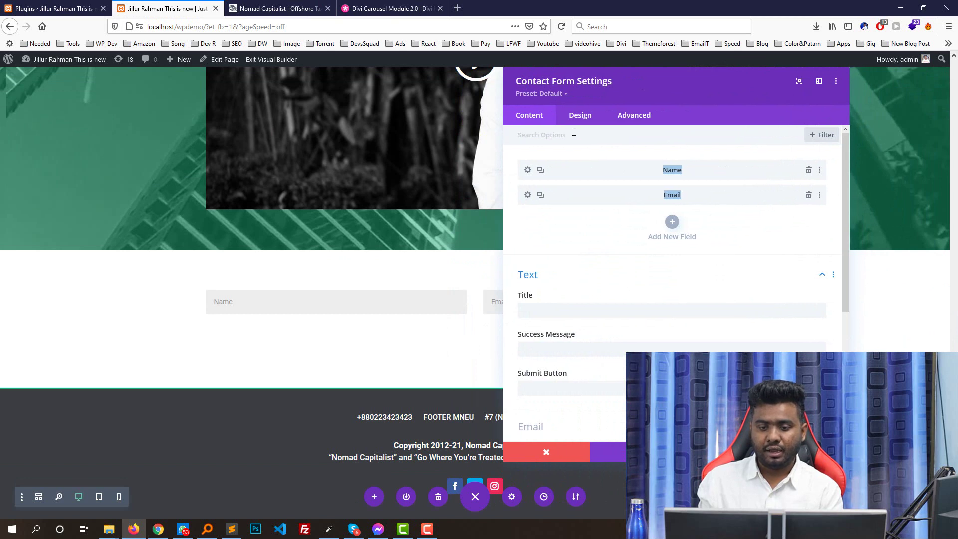
Make the contact form's Name field full width in that field's own design settings.
left_click(581, 120)
left_click(553, 162)
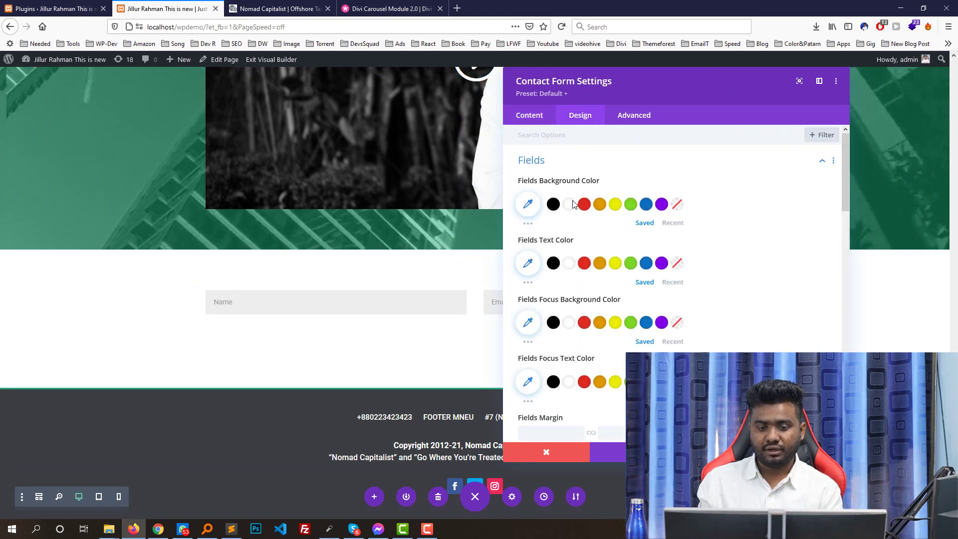
left_click(545, 162)
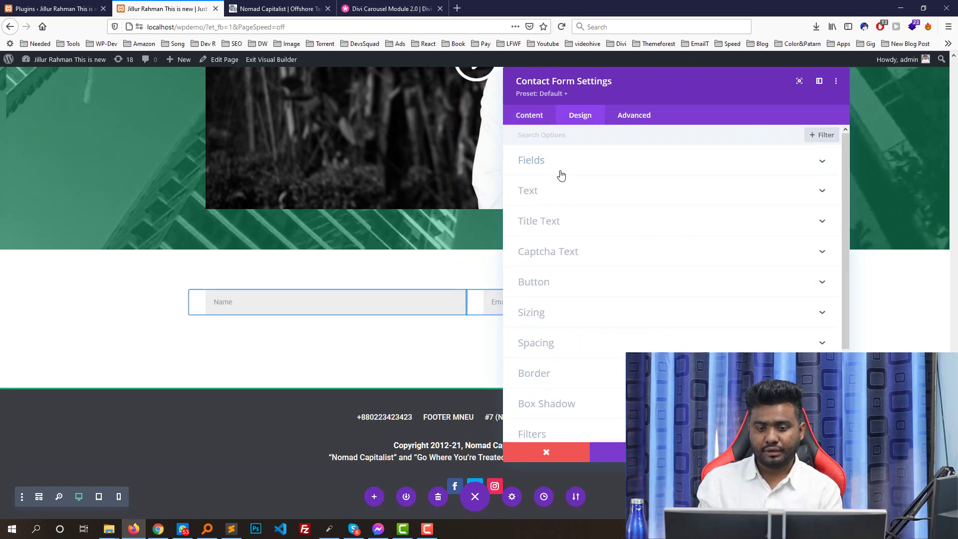
left_click(529, 115)
left_click(527, 170)
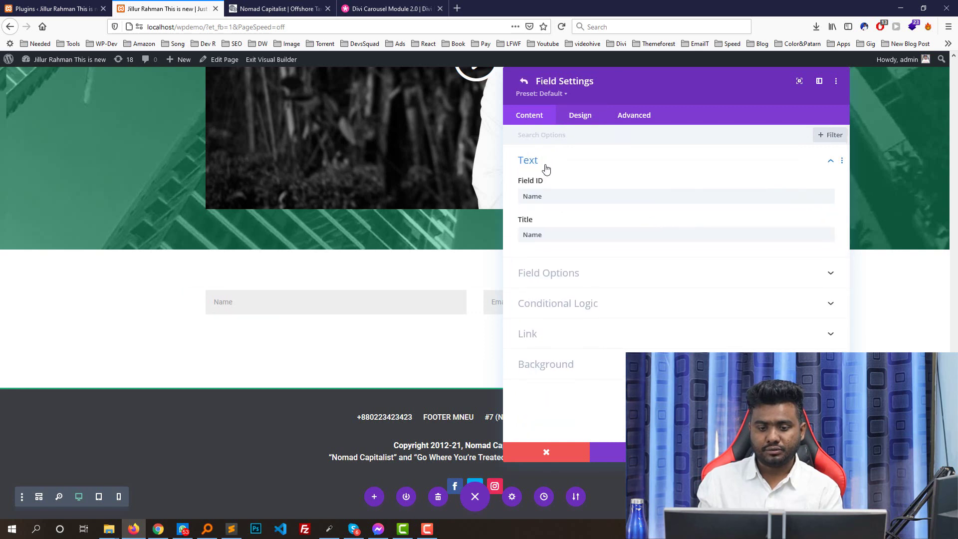
left_click(521, 82)
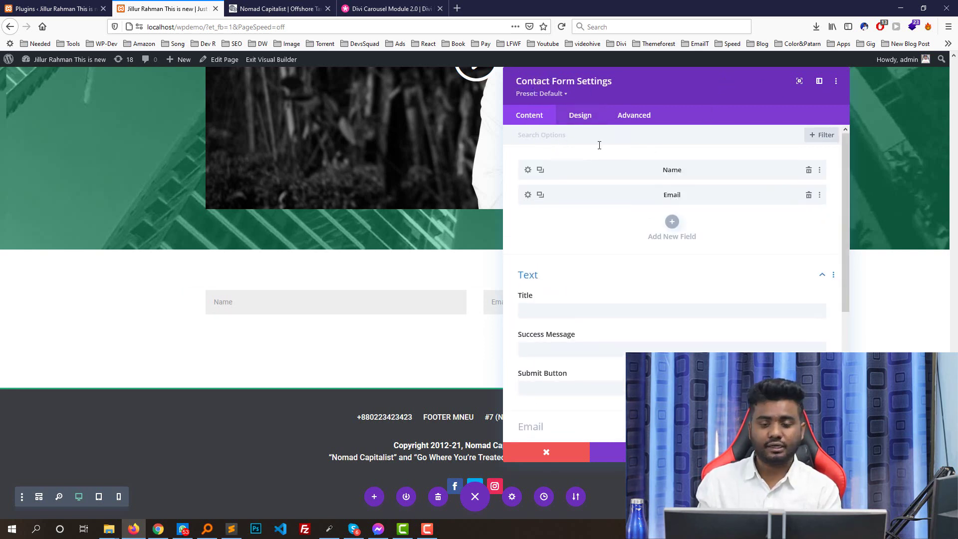
left_click(528, 170)
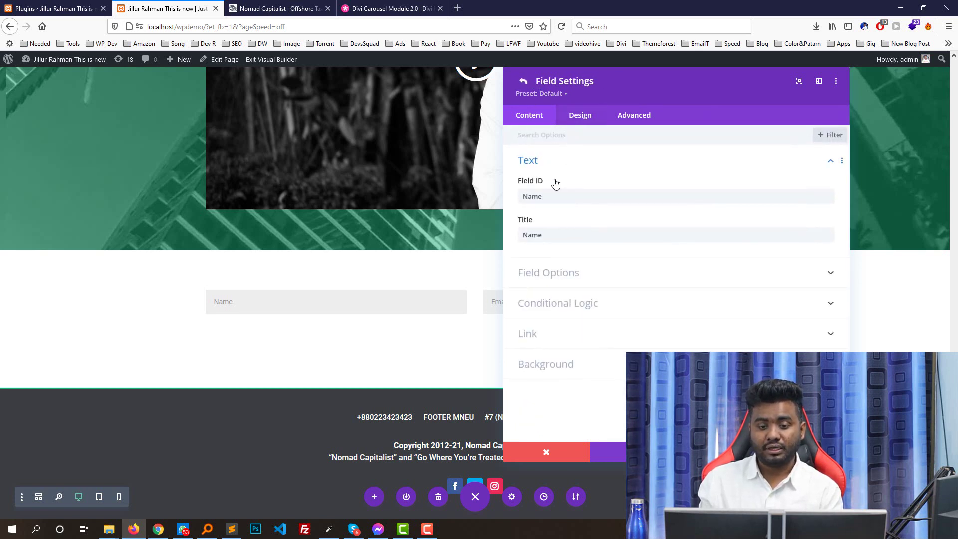
left_click(582, 119)
left_click(543, 164)
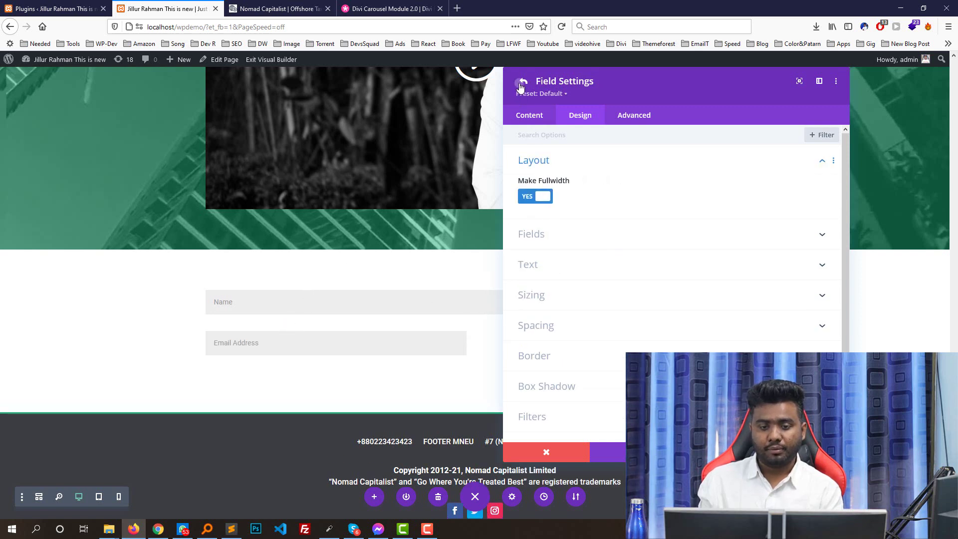
Make the contact form's Email field full width in that field's own design settings.
left_click(524, 81)
left_click(528, 195)
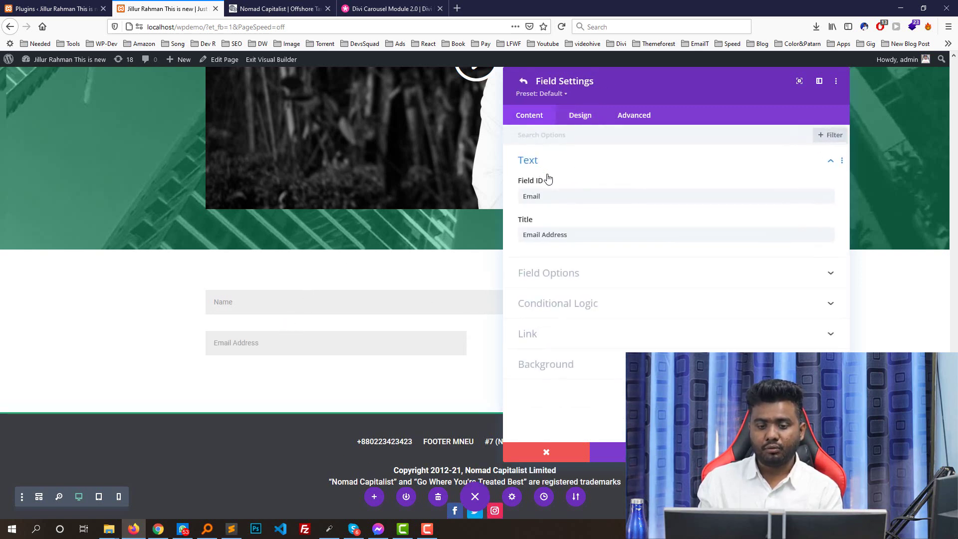
left_click(581, 116)
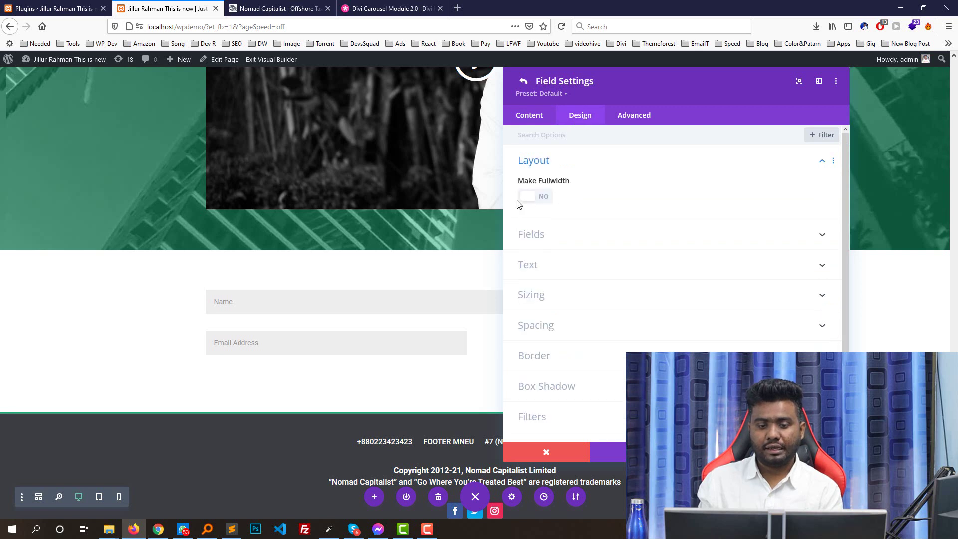
left_click(544, 197)
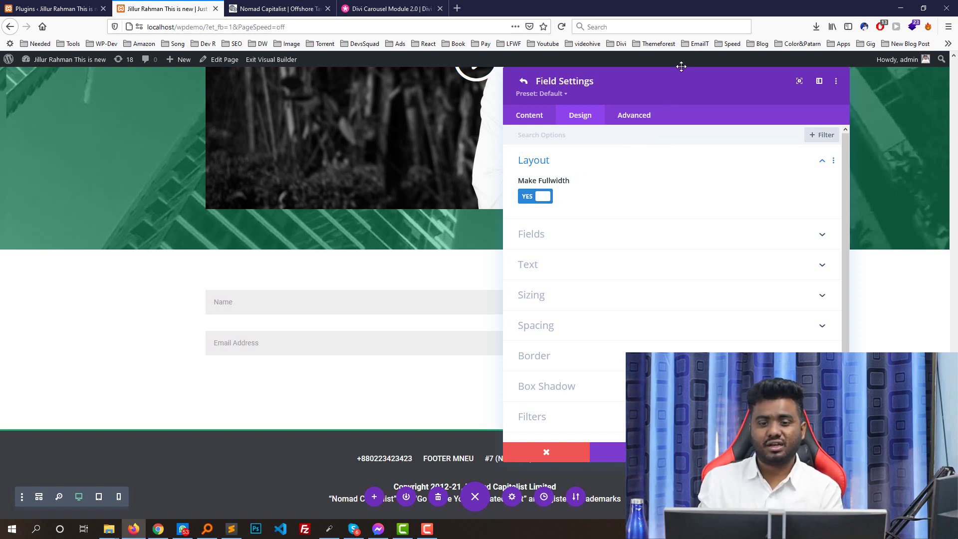
left_click_drag(674, 95, 672, 99)
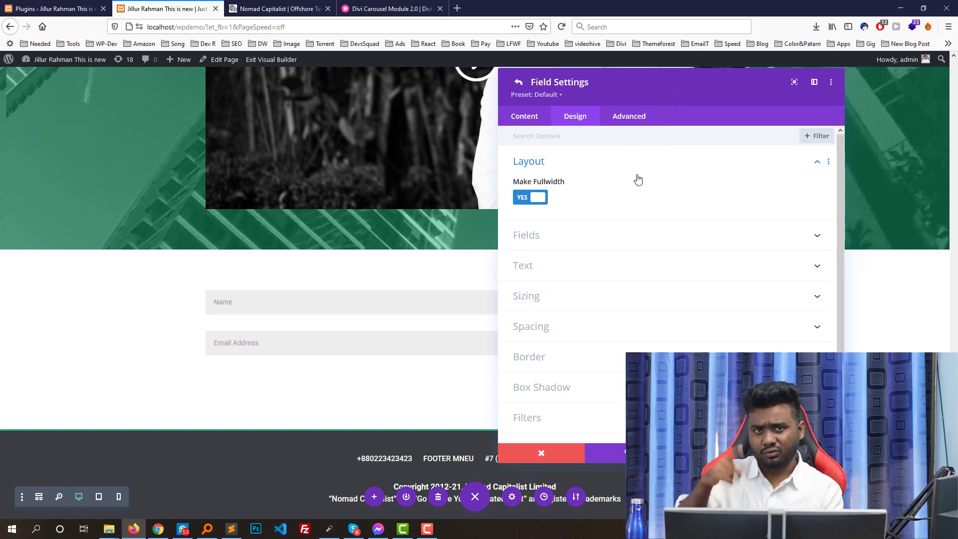
Turn off the basic captcha in the contact form's spam protection settings.
left_click(519, 82)
left_click_drag(686, 82, 706, 147)
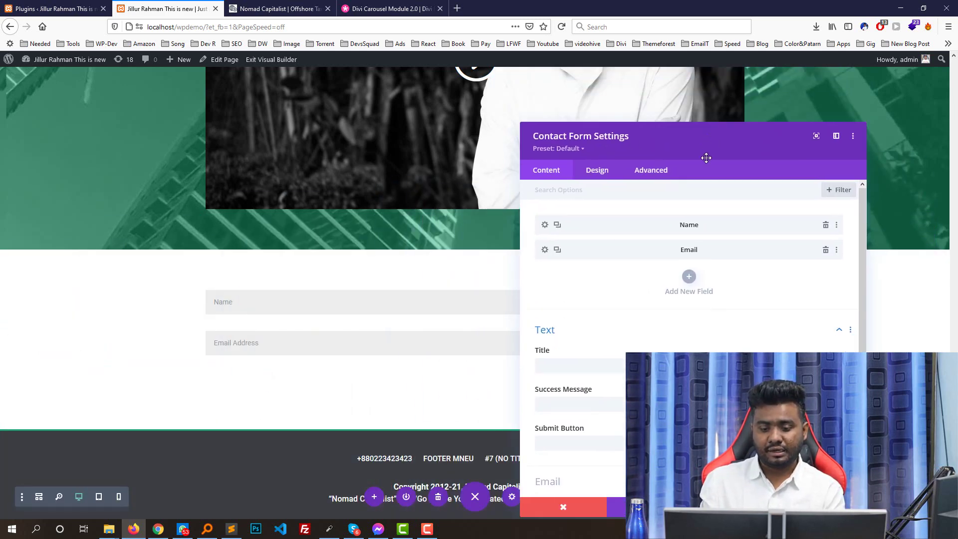
scroll(690, 314, "down", 5)
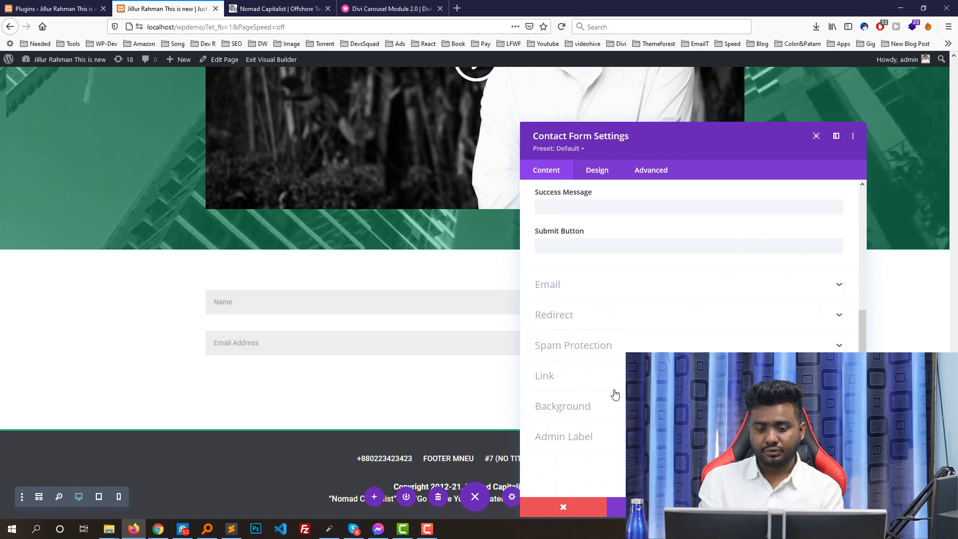
left_click(569, 355)
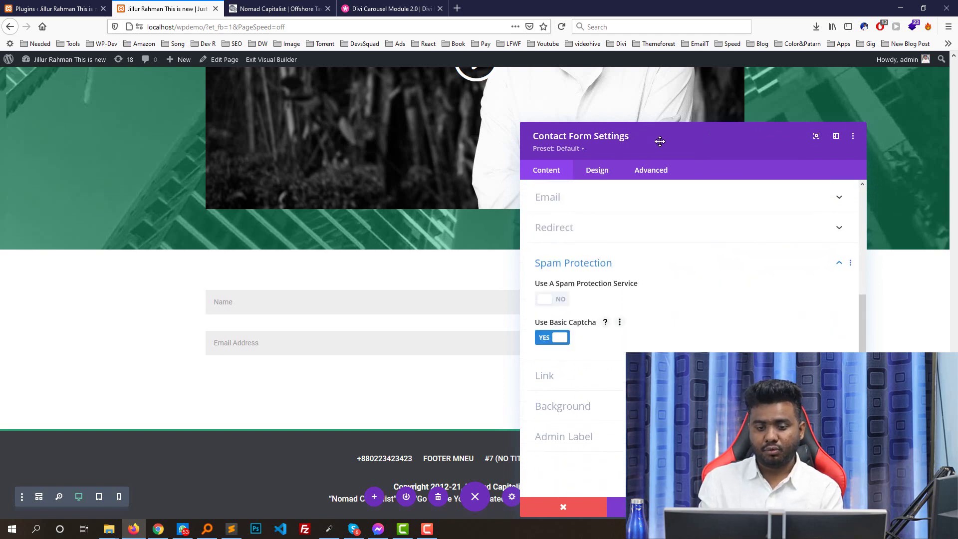
left_click_drag(660, 141, 298, 127)
left_click(188, 324)
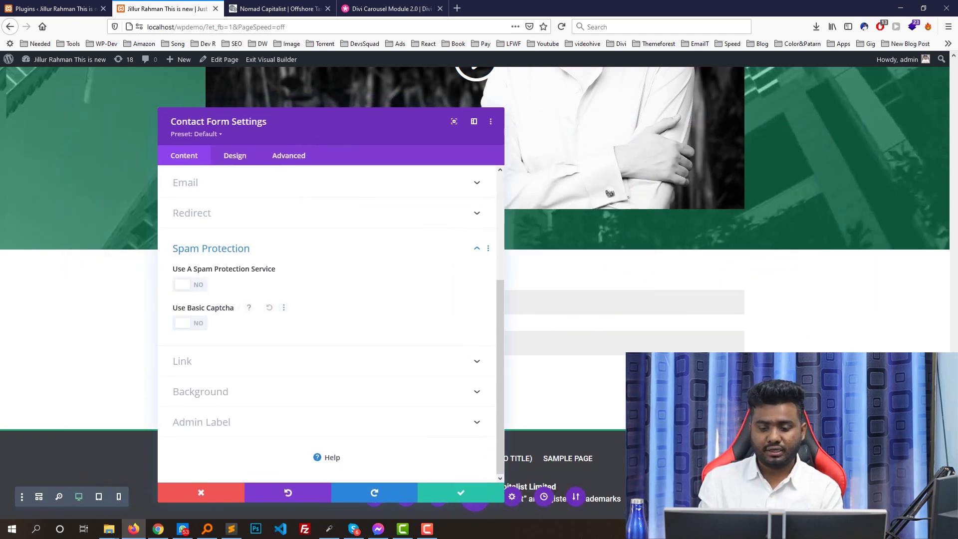
left_click_drag(356, 136, 464, 105)
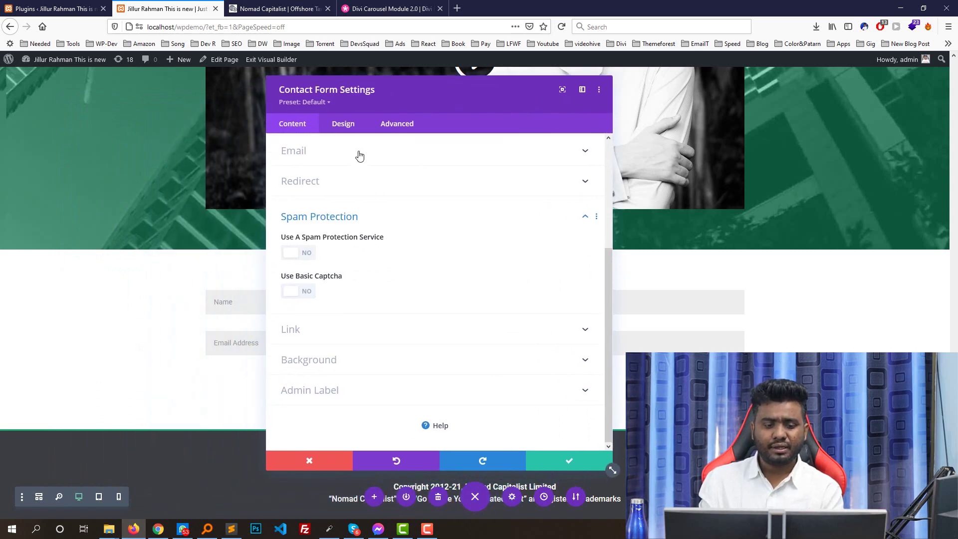
Enable custom styles for the contact form's button, review its style options and close the form settings.
left_click(348, 129)
scroll(328, 216, "down", 2)
left_click(329, 175)
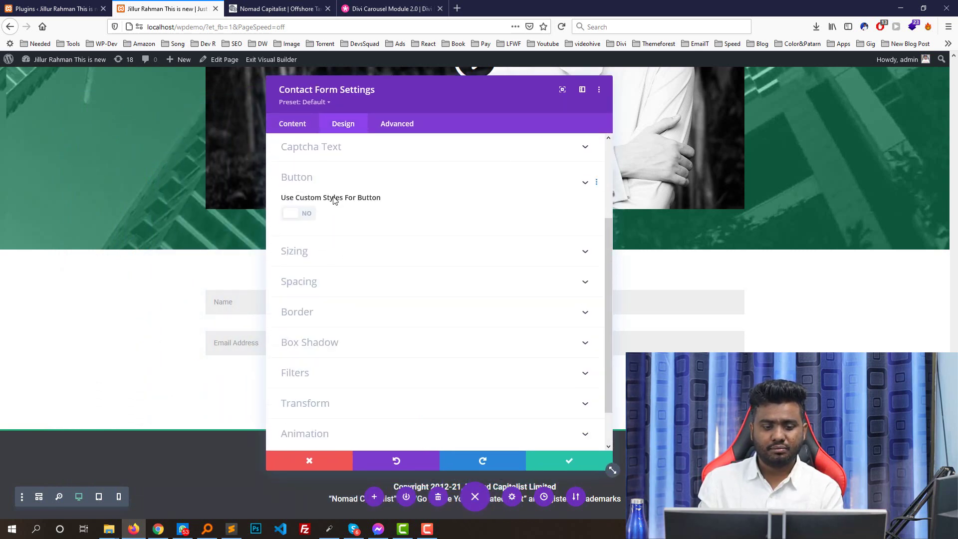
scroll(334, 199, "down", 1)
scroll(490, 317, "down", 7)
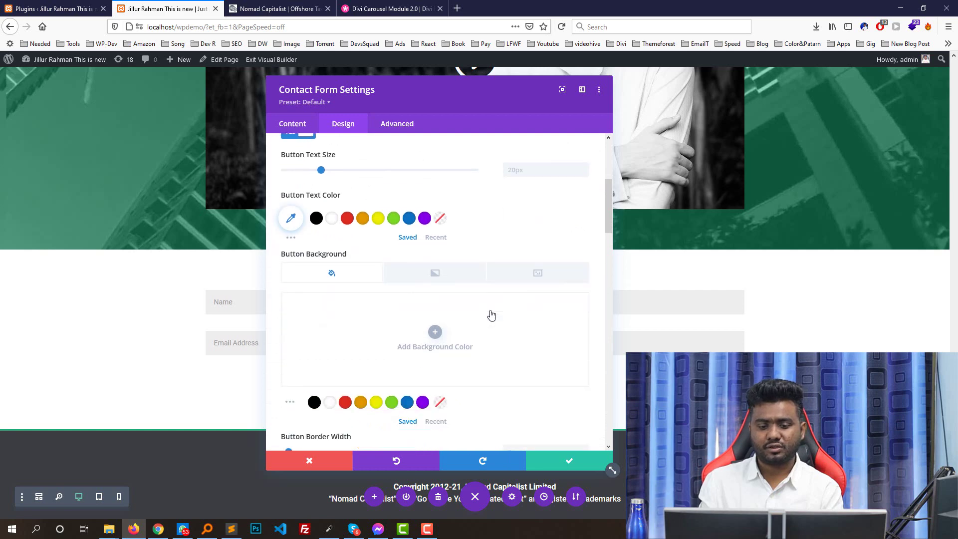
left_click_drag(460, 105, 600, 122)
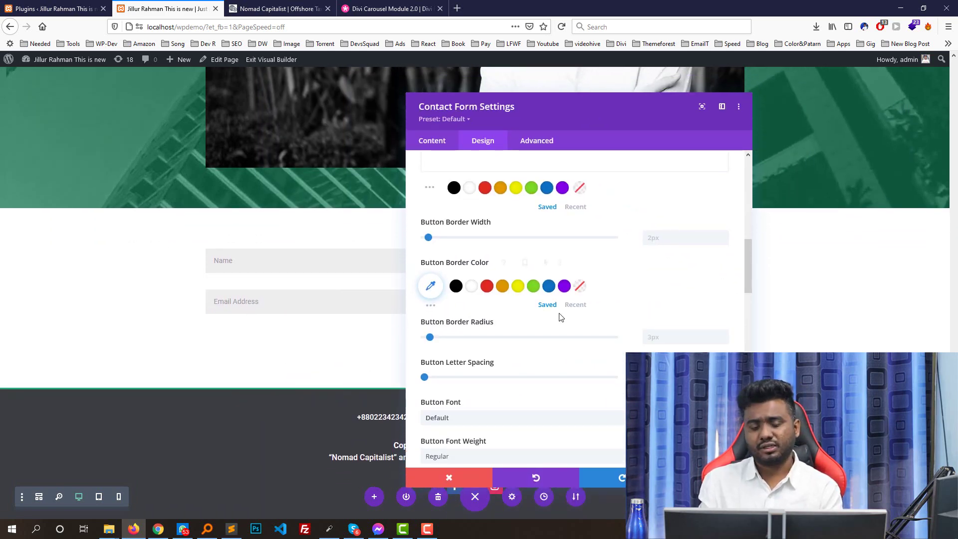
scroll(549, 309, "down", 5)
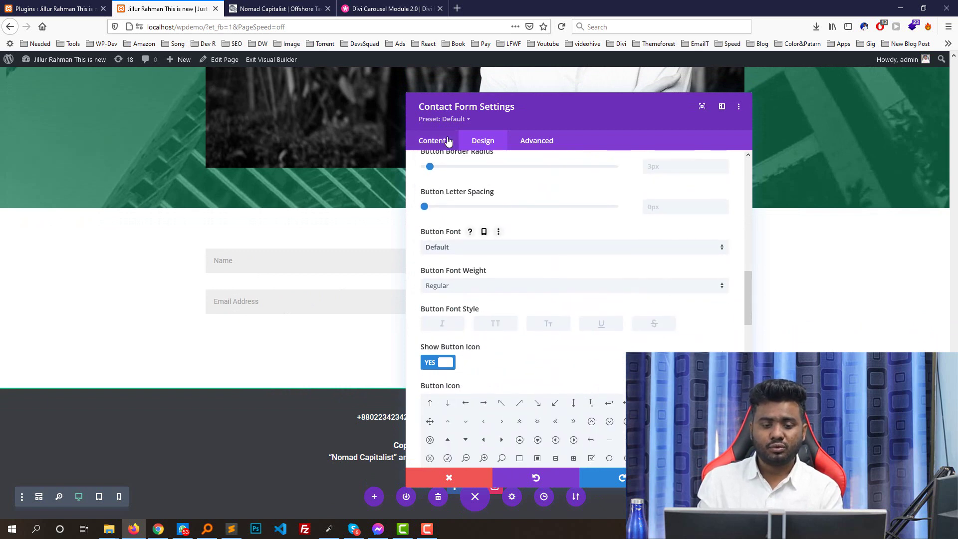
left_click(447, 141)
scroll(564, 398, "down", 3)
key("Escape")
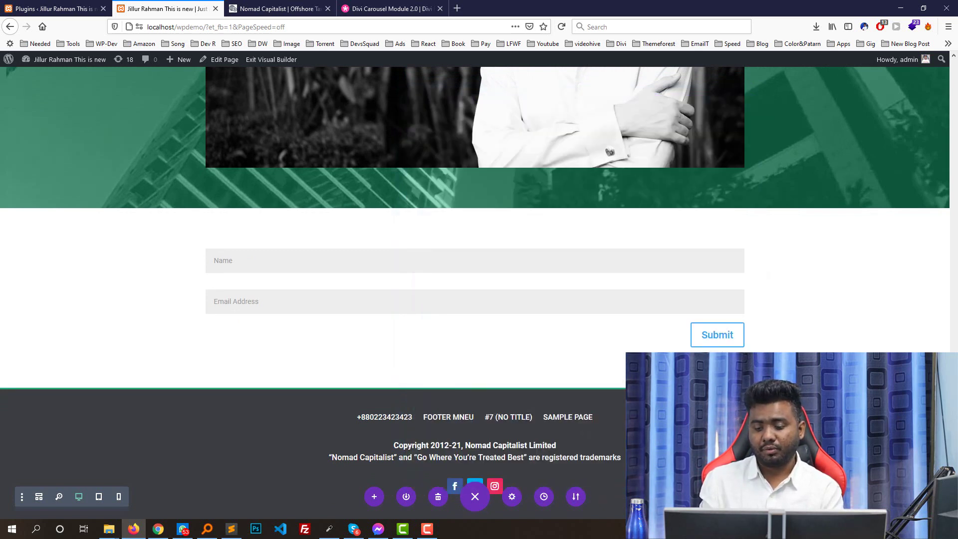
Check the reference sign-up section, then open the demo site's front end in a new browser tab placed beside the builder tab.
left_click(263, 7)
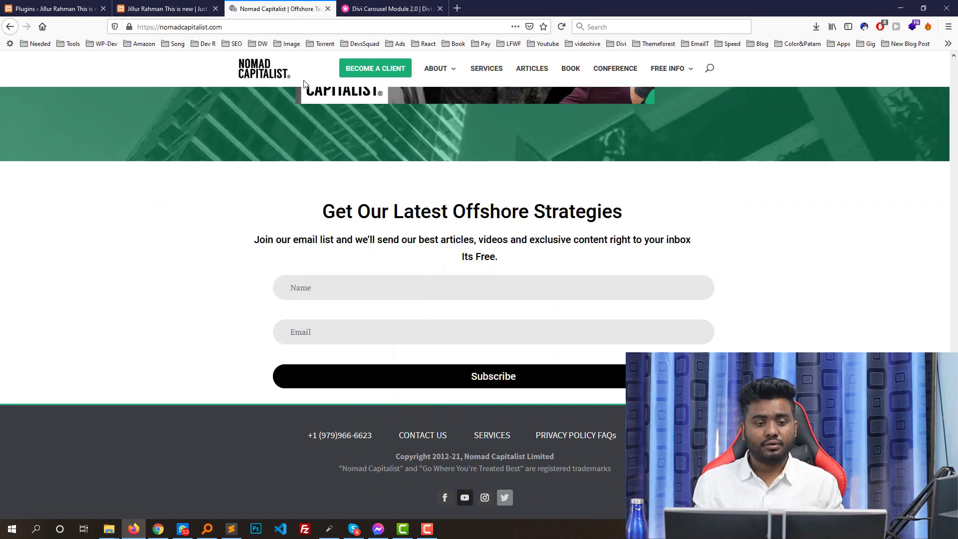
left_click(195, 7)
left_click(55, 8)
mouse_move(47, 60)
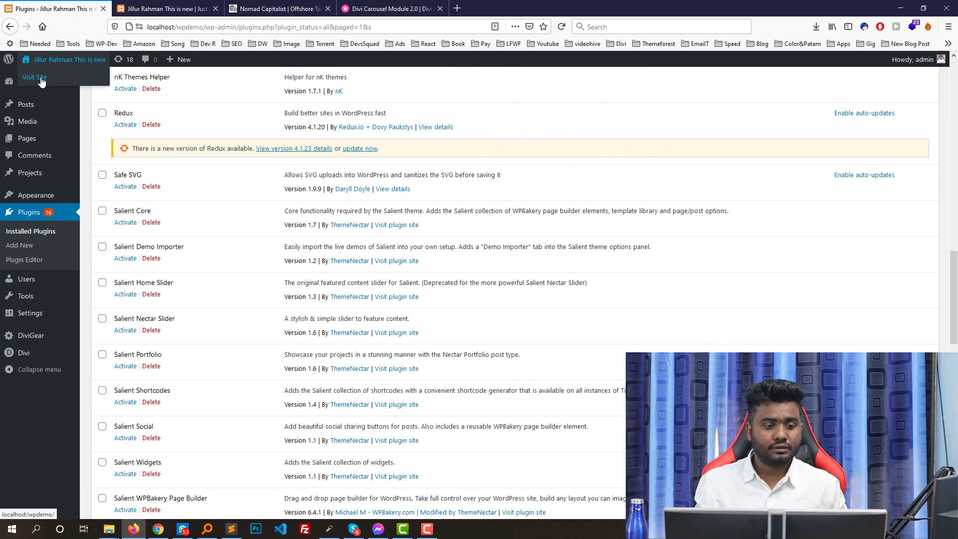
middle_click(41, 79)
left_click_drag(159, 7, 244, 7)
left_click(175, 7)
left_click(261, 7)
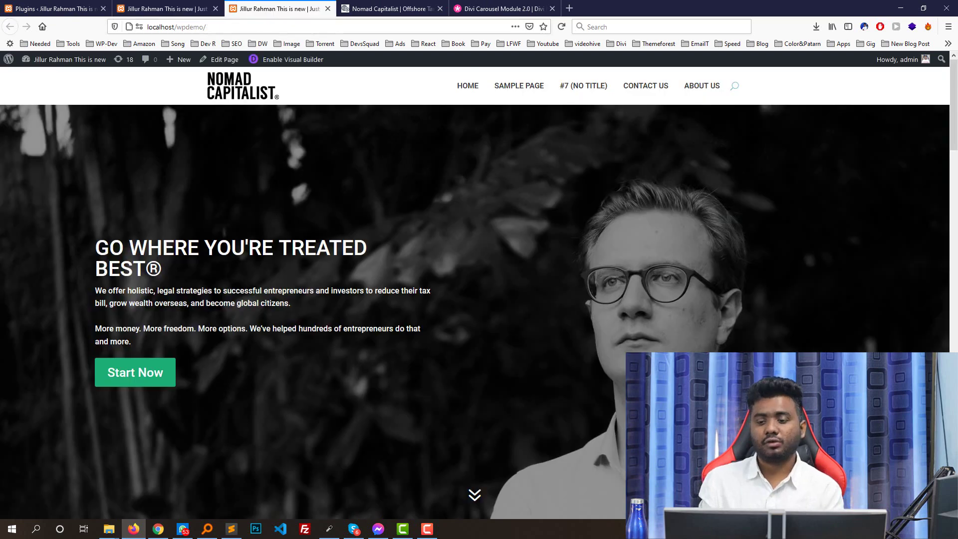
scroll(479, 270, "down", 15)
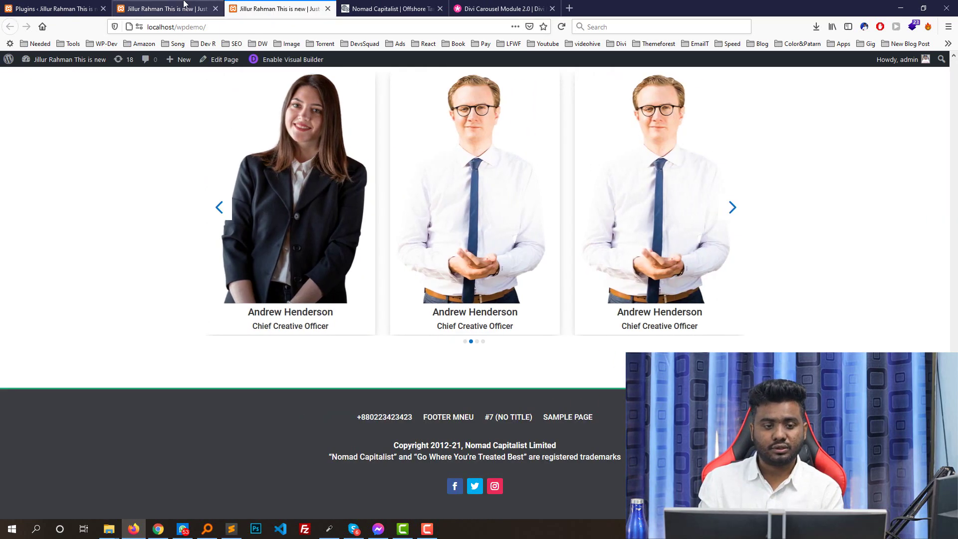
Save the Divi page and reload the front-end tab to view the new contact form above the footer.
left_click(184, 5)
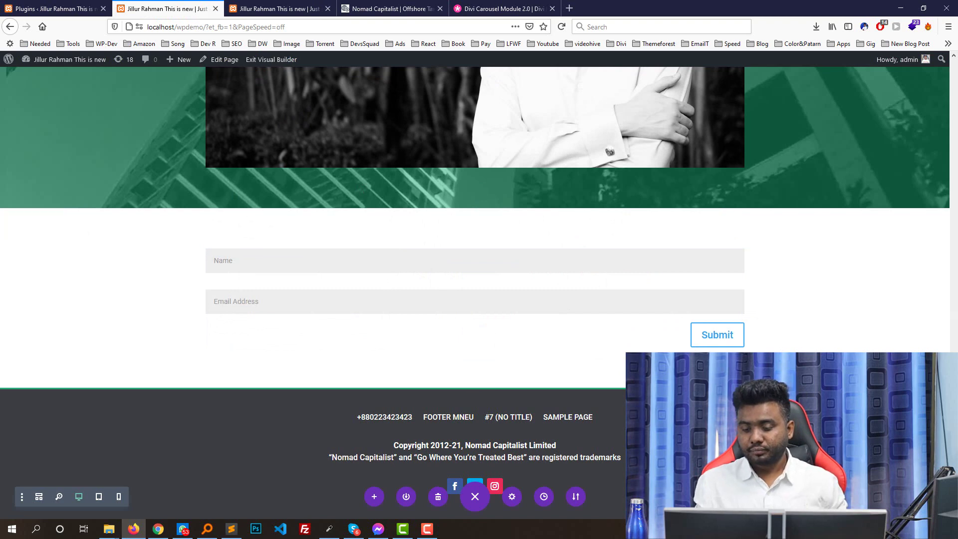
scroll(836, 300, "up", 1)
left_click(253, 5)
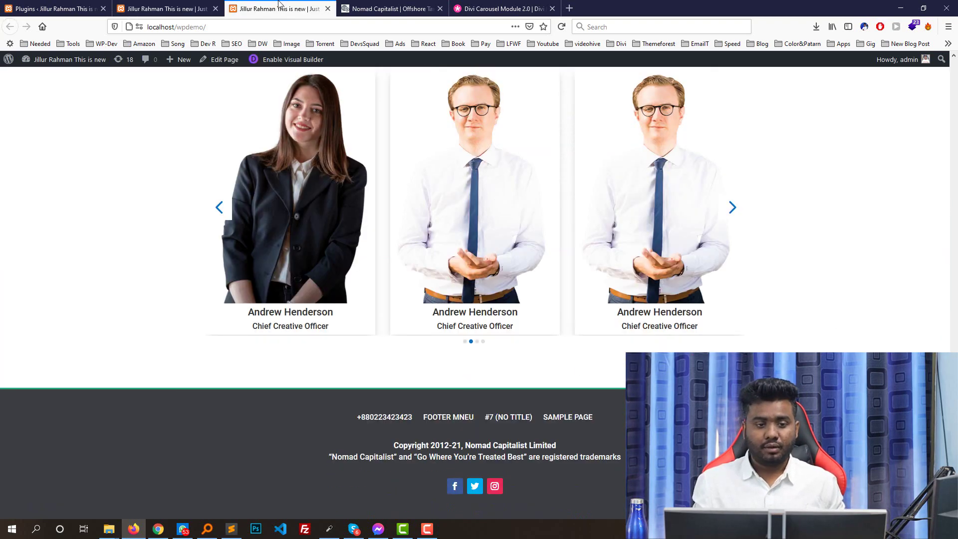
key("F5")
scroll(552, 225, "down", 20)
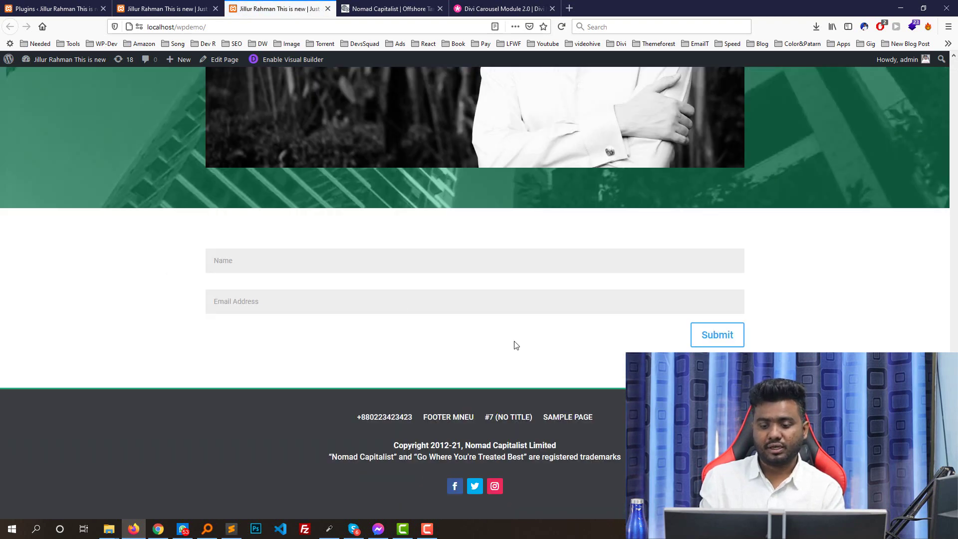
In the builder, set the contact form button's border width to 0px and save the module settings.
left_click(220, 7)
scroll(549, 279, "down", 1)
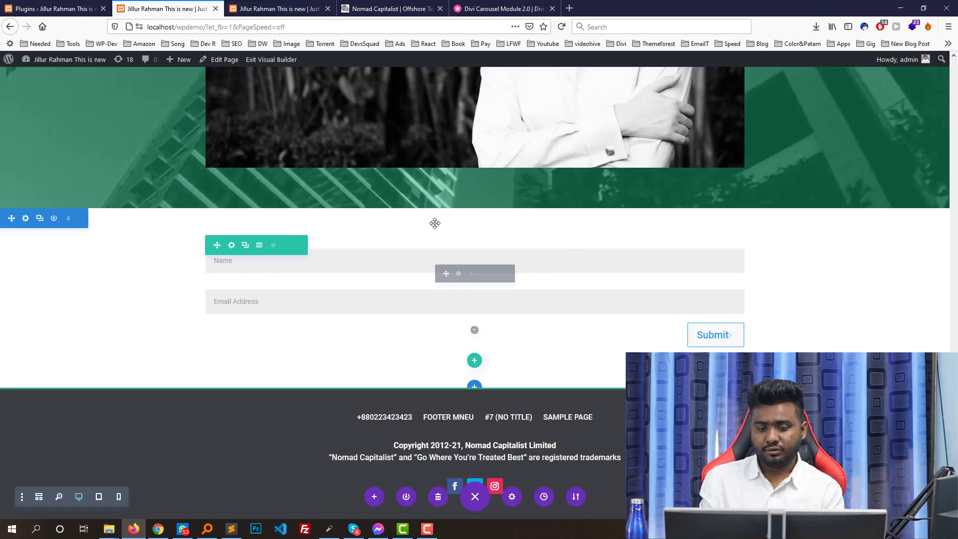
left_click(460, 273)
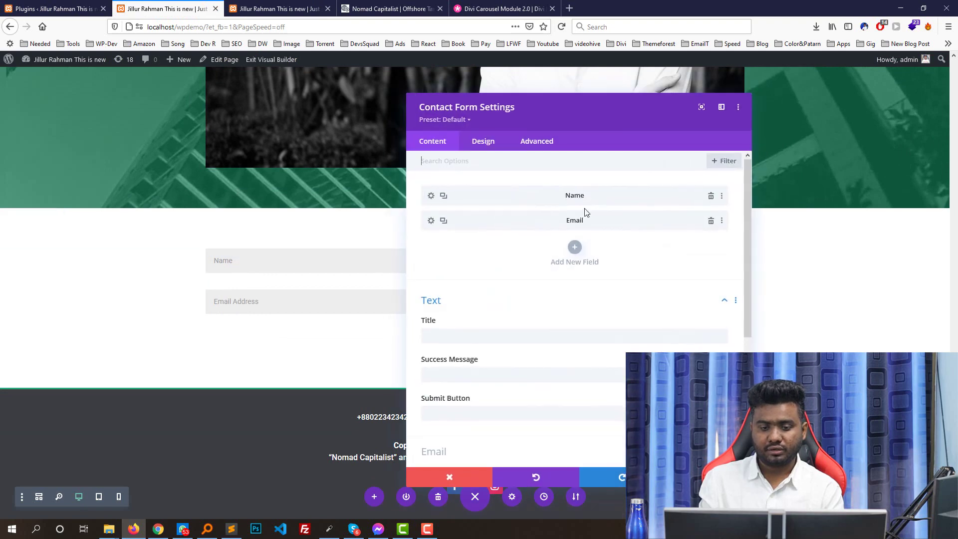
left_click(475, 140)
left_click(452, 306)
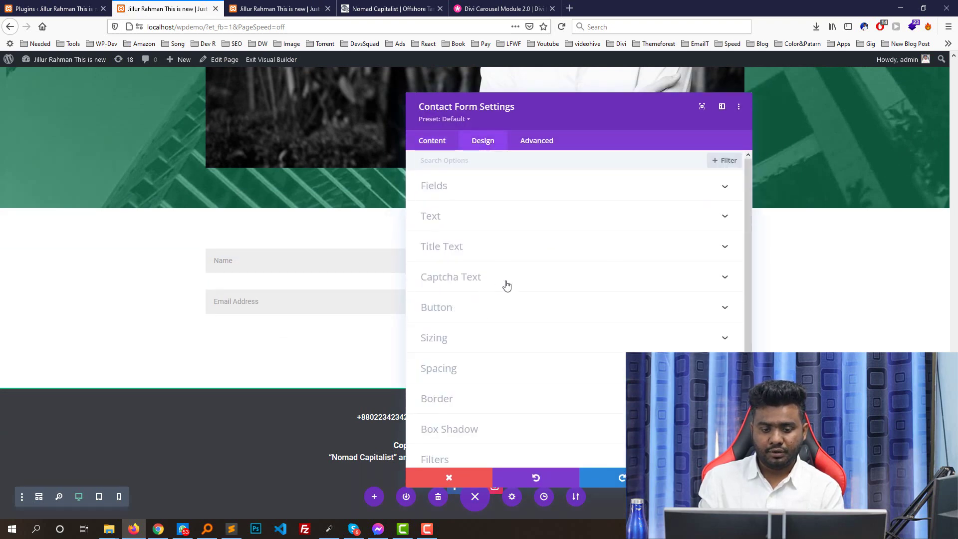
scroll(507, 282, "down", 3)
scroll(566, 260, "up", 2)
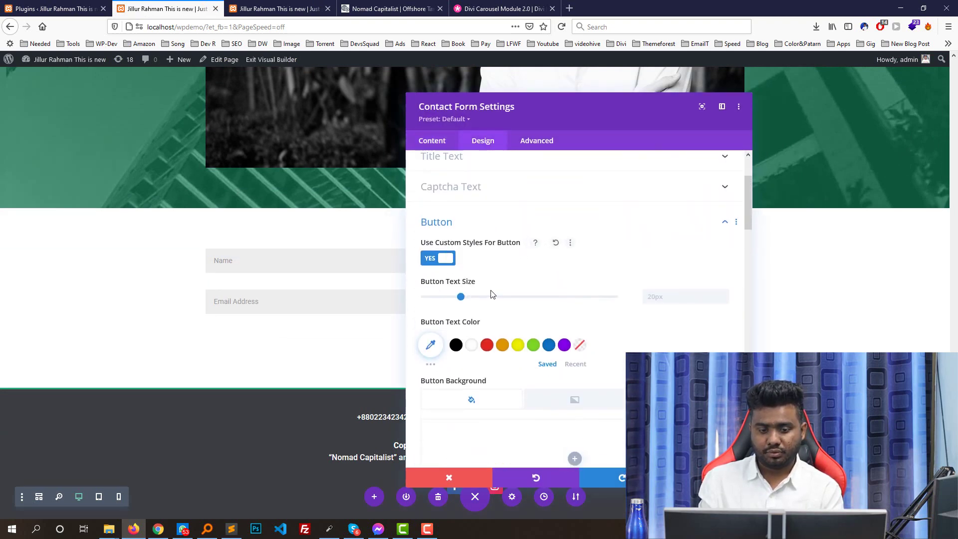
scroll(574, 280, "down", 5)
scroll(499, 245, "down", 3)
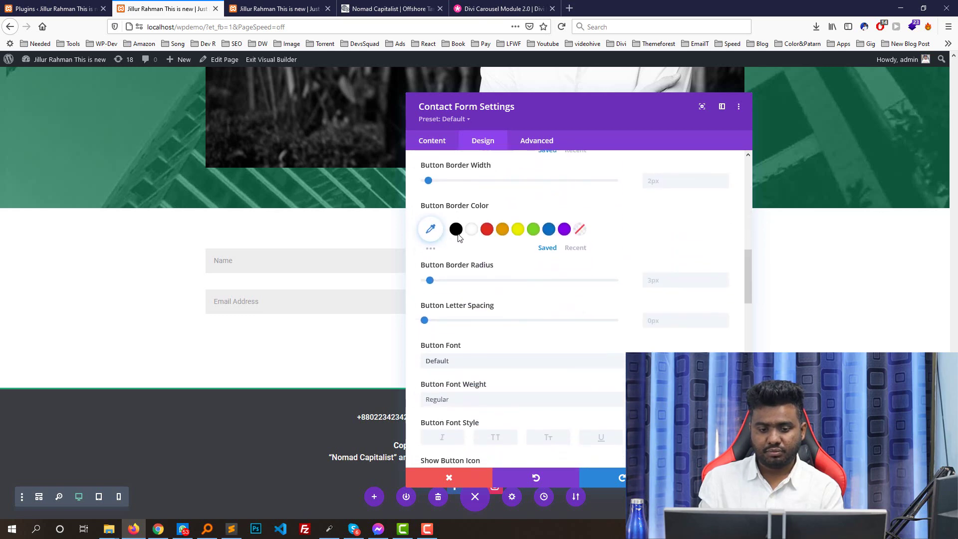
left_click_drag(564, 117, 310, 98)
mouse_move(172, 160)
left_mouse_down()
mouse_move(226, 165)
mouse_move(170, 161)
left_mouse_up()
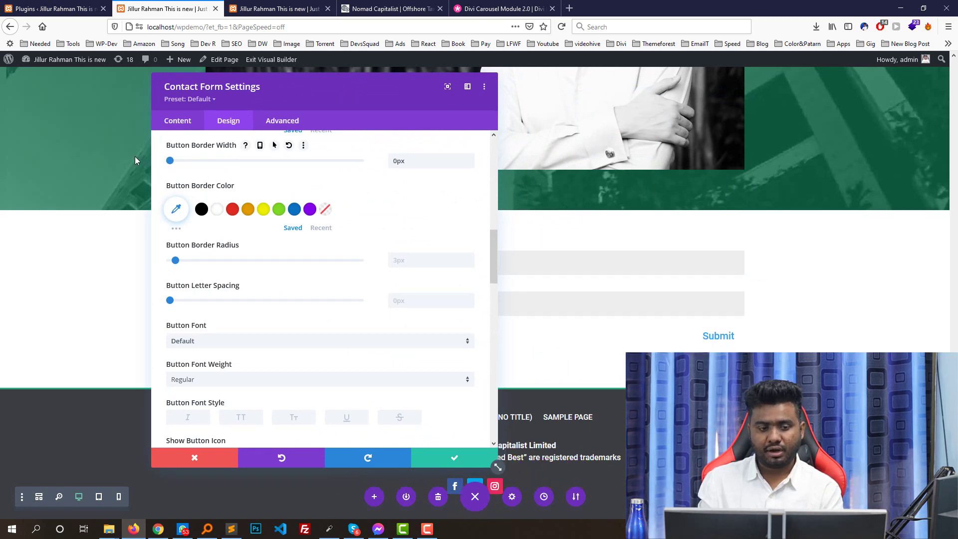
scroll(282, 342, "down", 4)
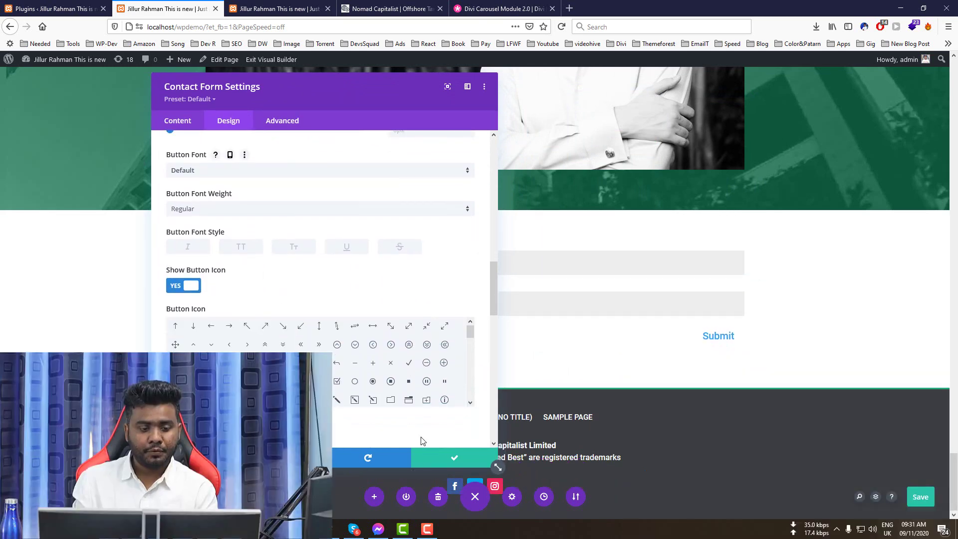
left_click(452, 458)
Inspect the Submit button on the front-end page and select its parent element, et_contact_bottom_container.
key("ctrl+Tab")
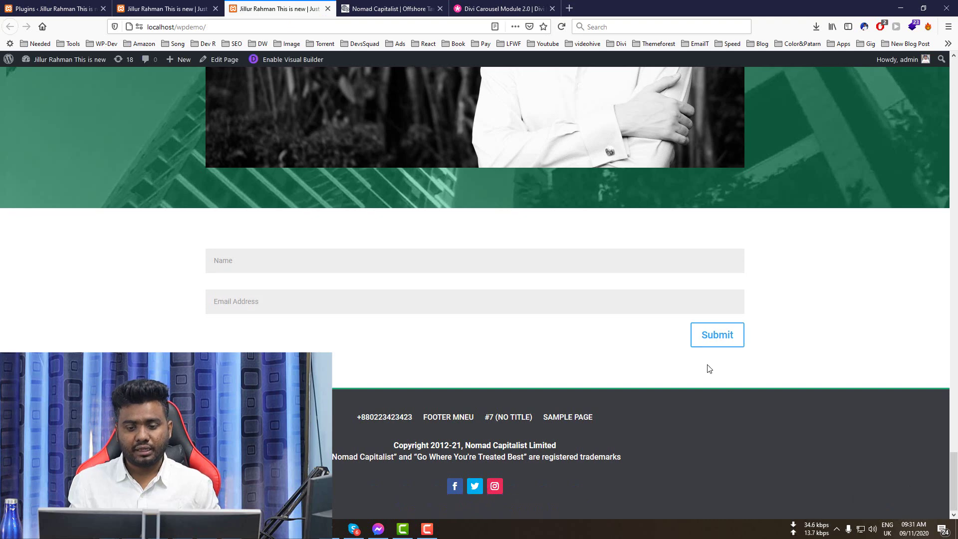
right_click(718, 338)
left_click(754, 459)
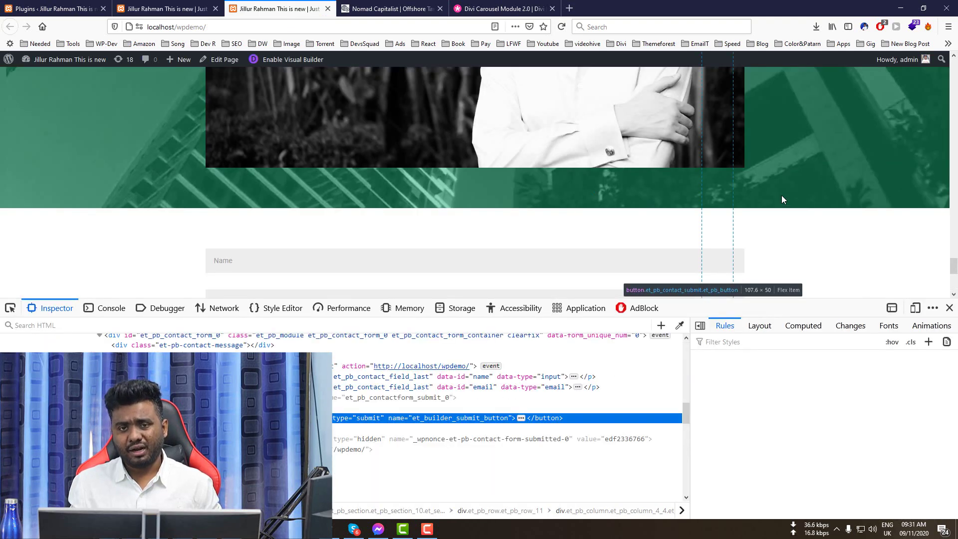
scroll(762, 197, "down", 1)
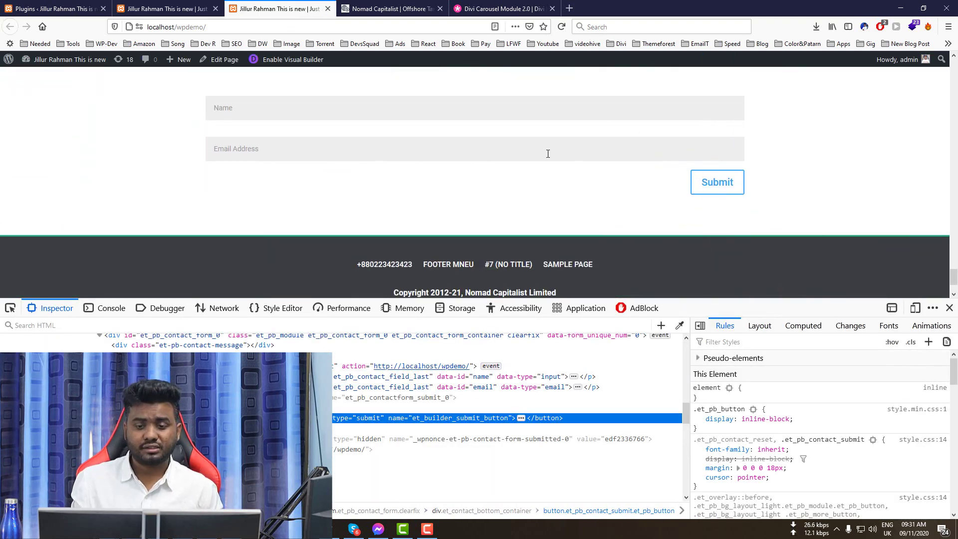
left_click(164, 408)
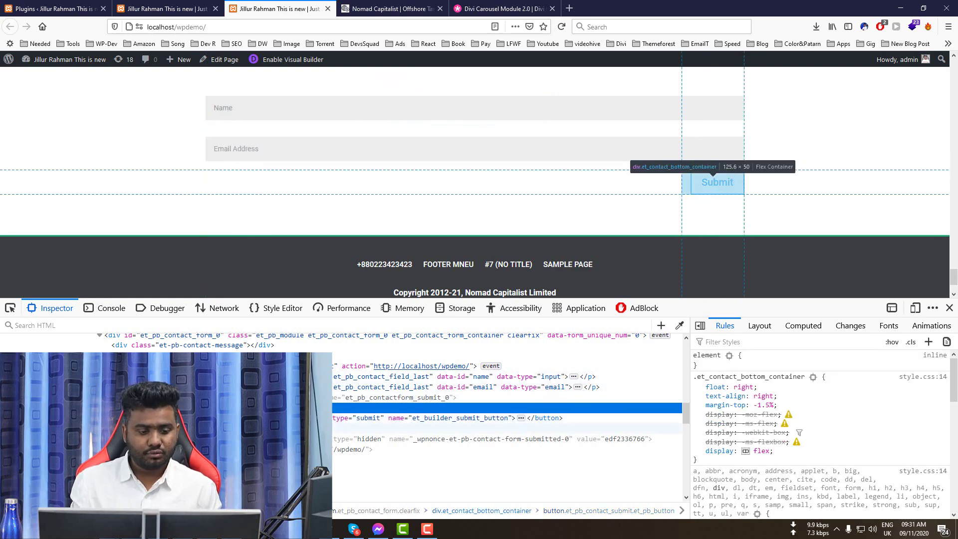
Add a width of 100% to the .et_contact_bottom_container rule so the submit button's container spans the form.
left_click(846, 458)
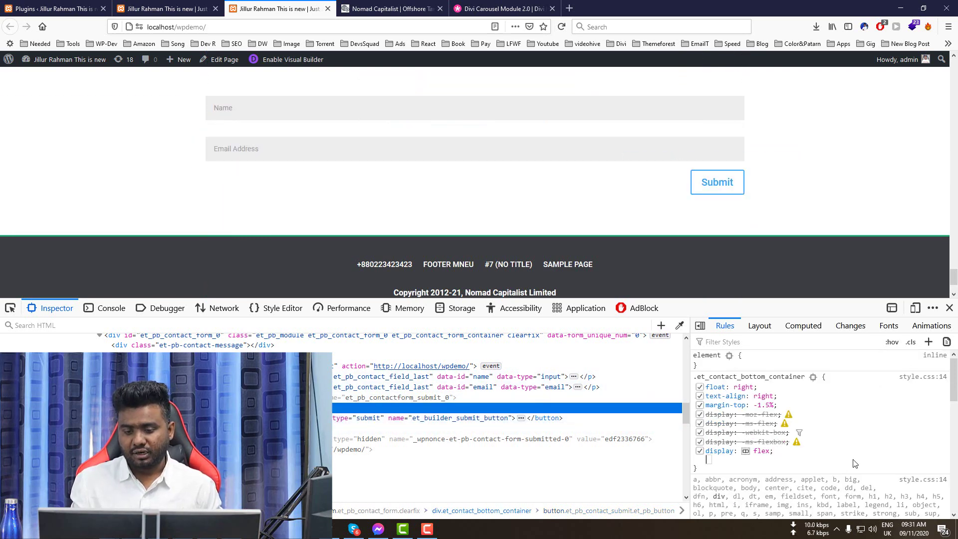
type("width: 1000")
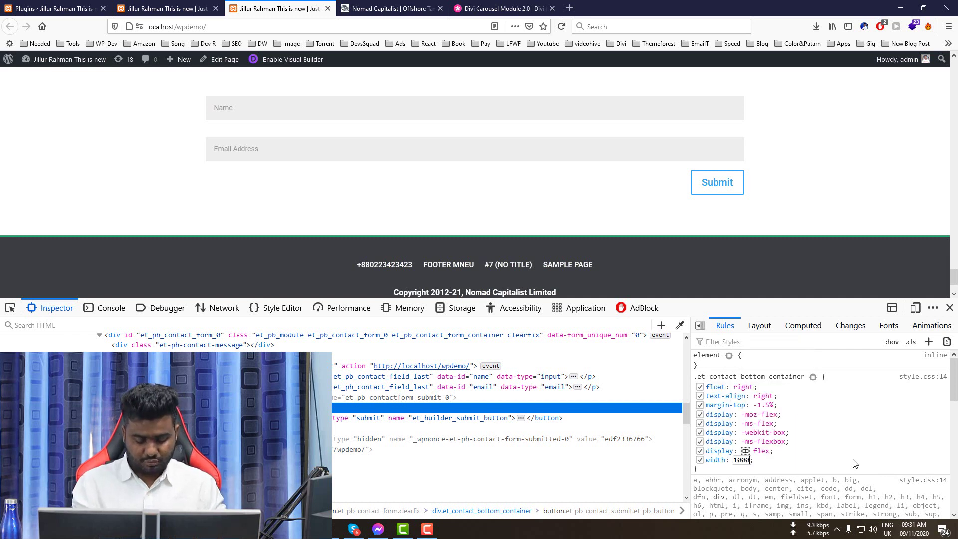
type("%")
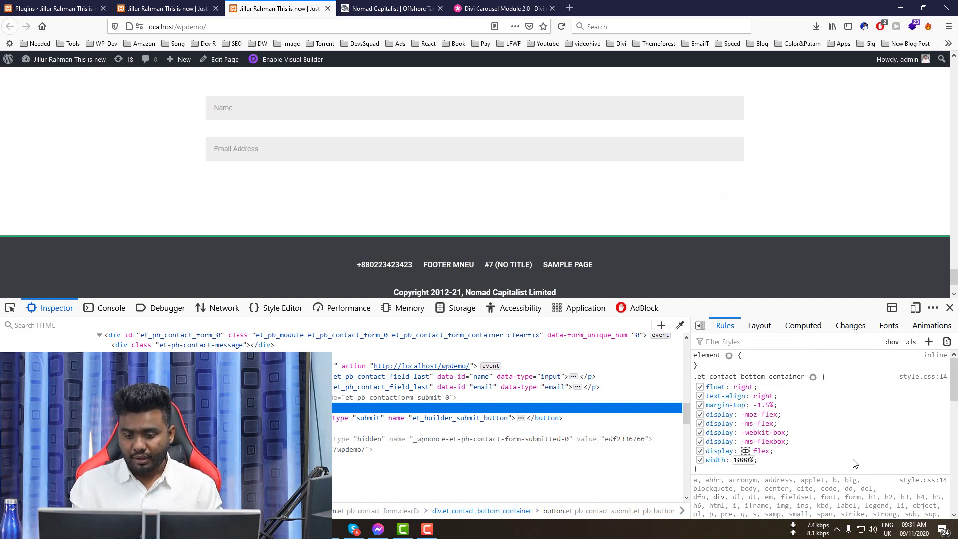
key("Left")
key("BackSpace")
left_click(813, 445)
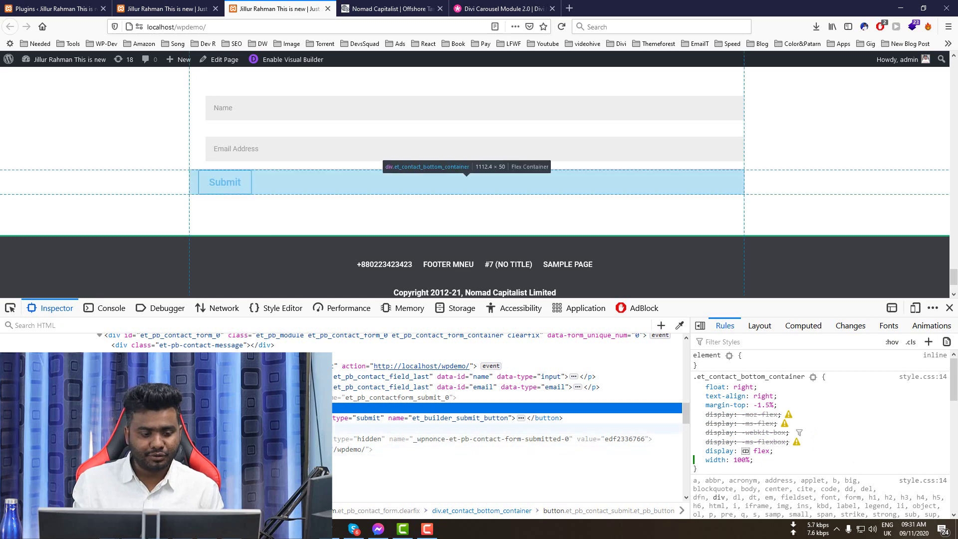
Select the submit button element and give its .et_pb_button rule display: block and width: 100%.
left_click(450, 418)
left_click(765, 429)
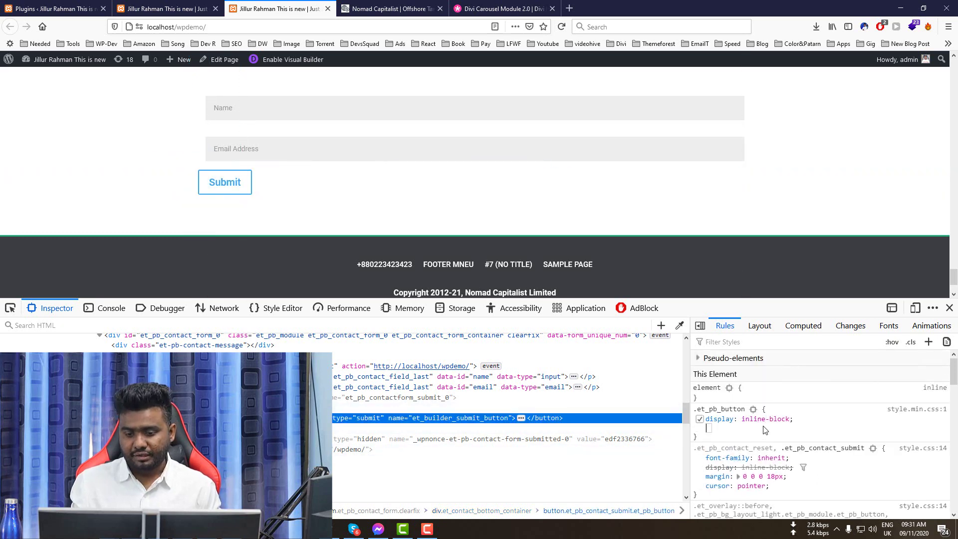
left_click(766, 419)
type("b")
key("Return")
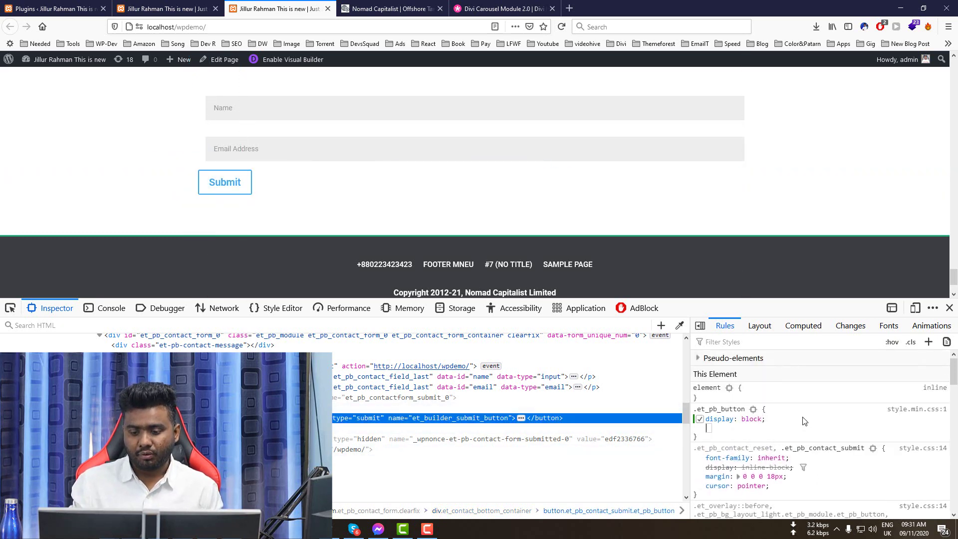
type("width")
key("Tab")
type("100%")
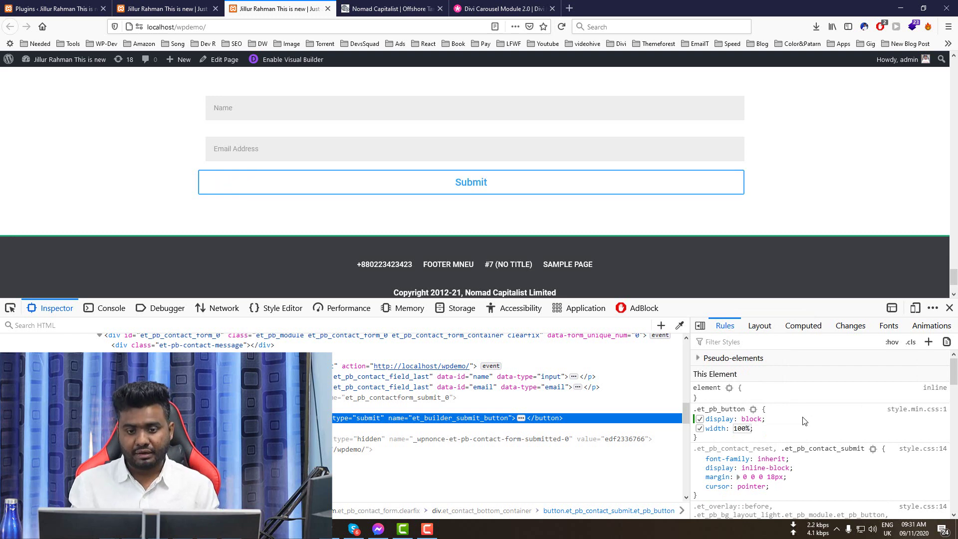
Reduce the .et_pb_button rule's width to 97%.
scroll(790, 156, "up", 2)
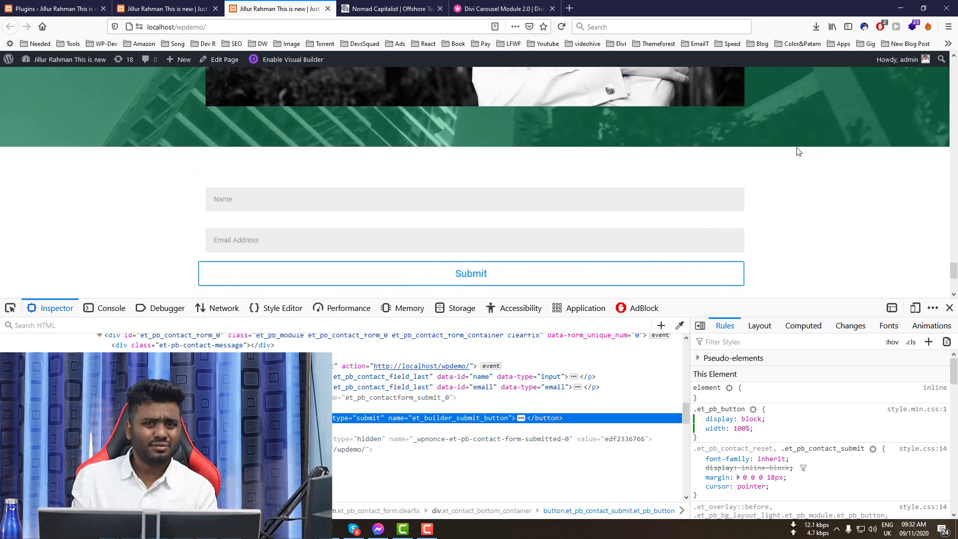
scroll(799, 152, "down", 2)
left_click(740, 428)
key("Down")
key("Down")
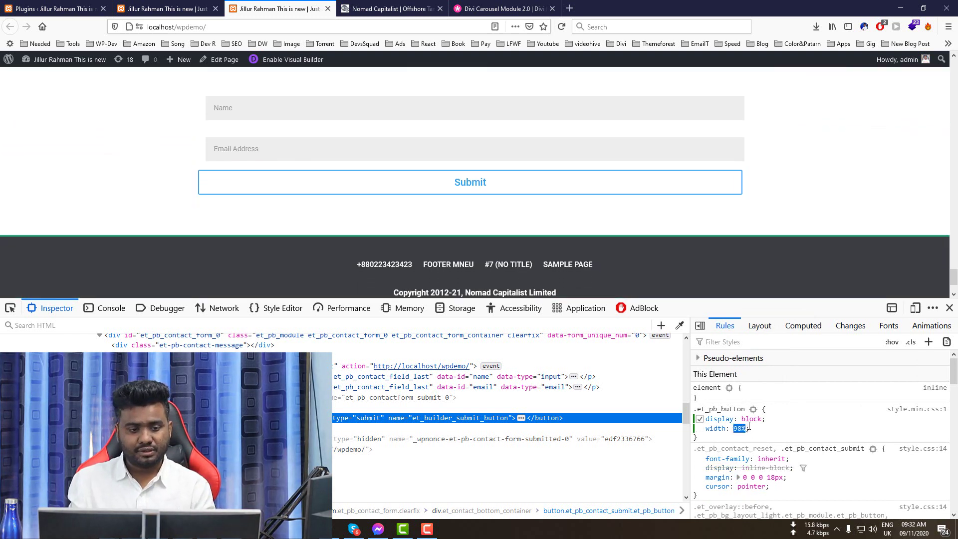
key("Down")
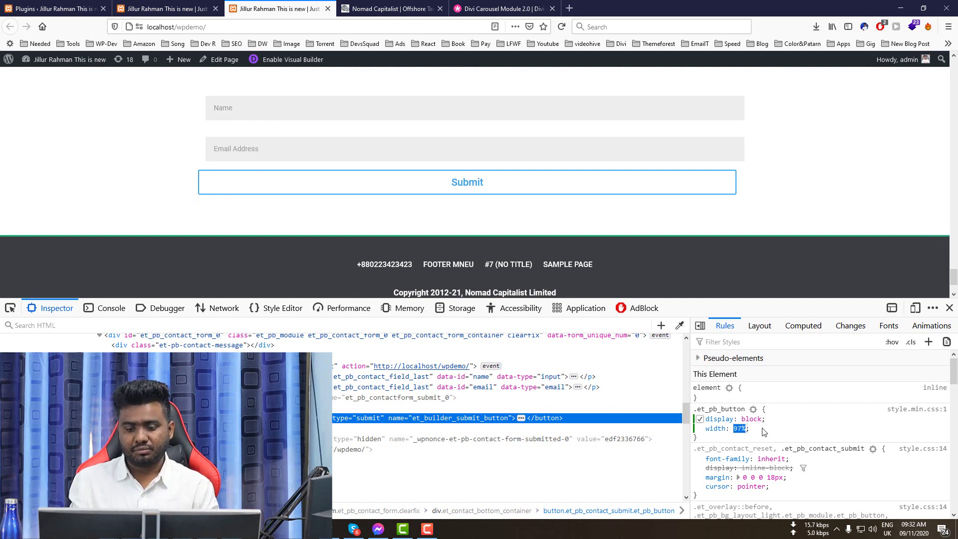
key("Tab")
type("pore")
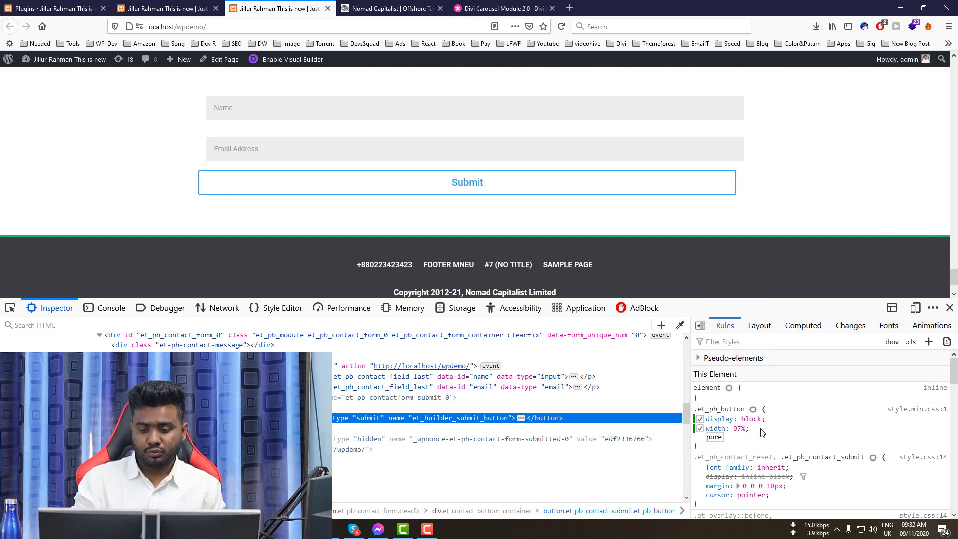
key("Tab")
key("Escape")
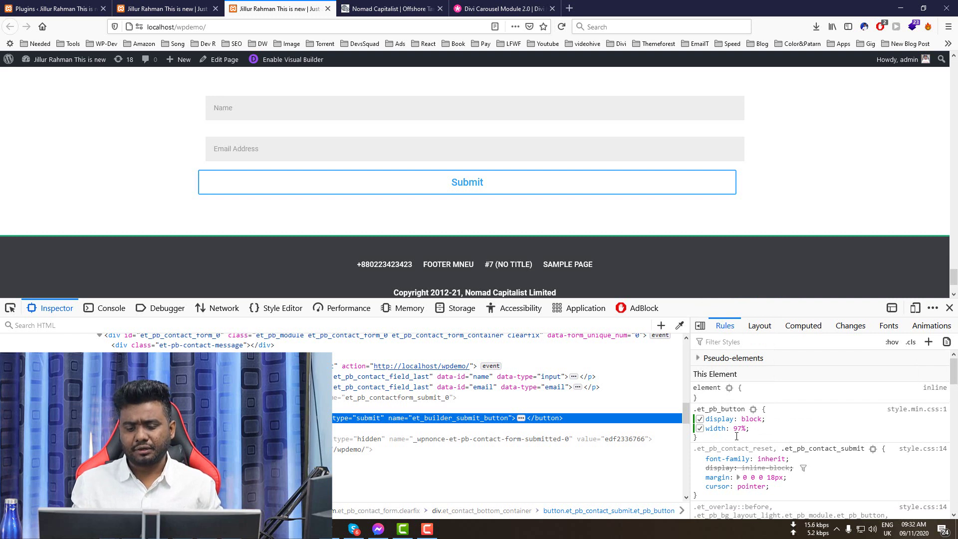
Add position: relative to the .et_pb_button rule.
left_click(737, 437)
type("position")
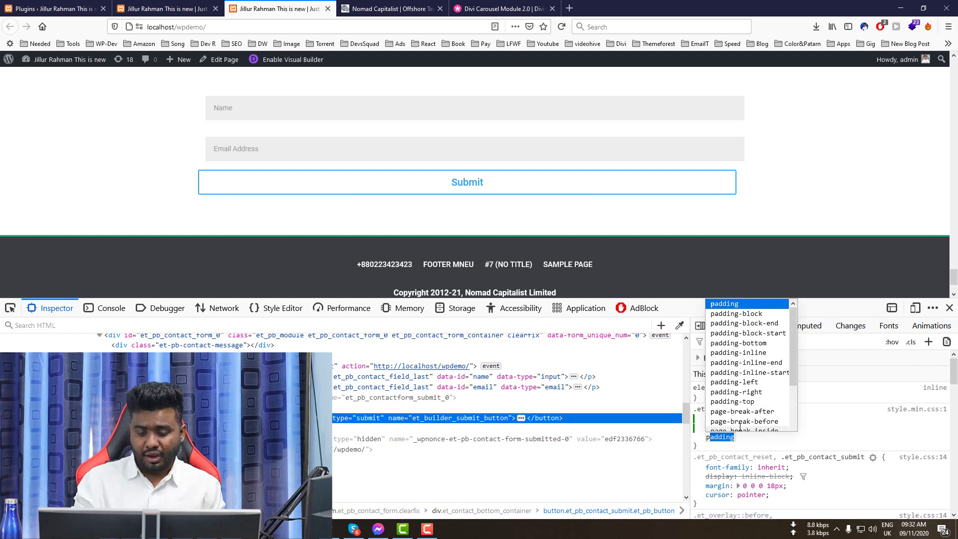
key("Tab")
type("relative")
key("Tab")
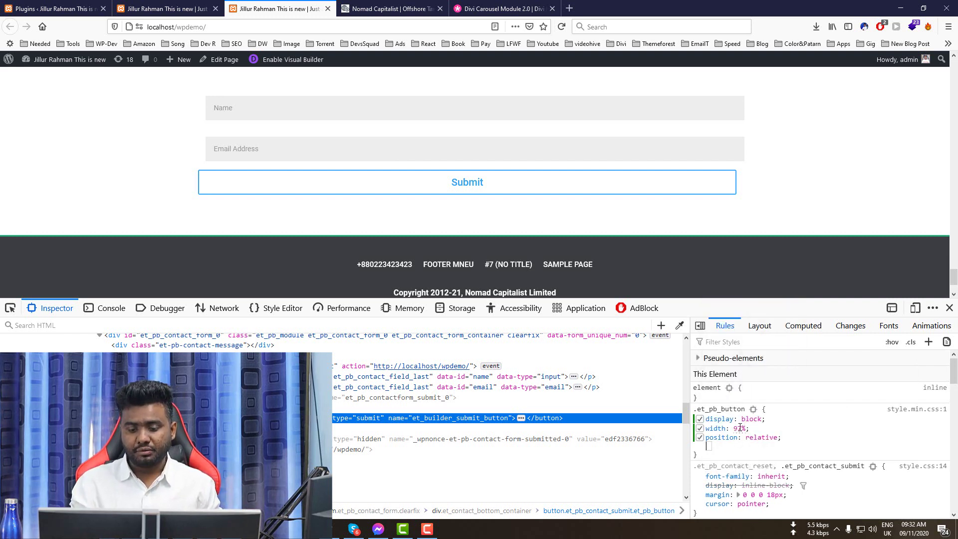
Add a left offset of 15px to the .et_pb_button rule to align the submit button with the form fields.
type("le")
key("Tab")
type("10px")
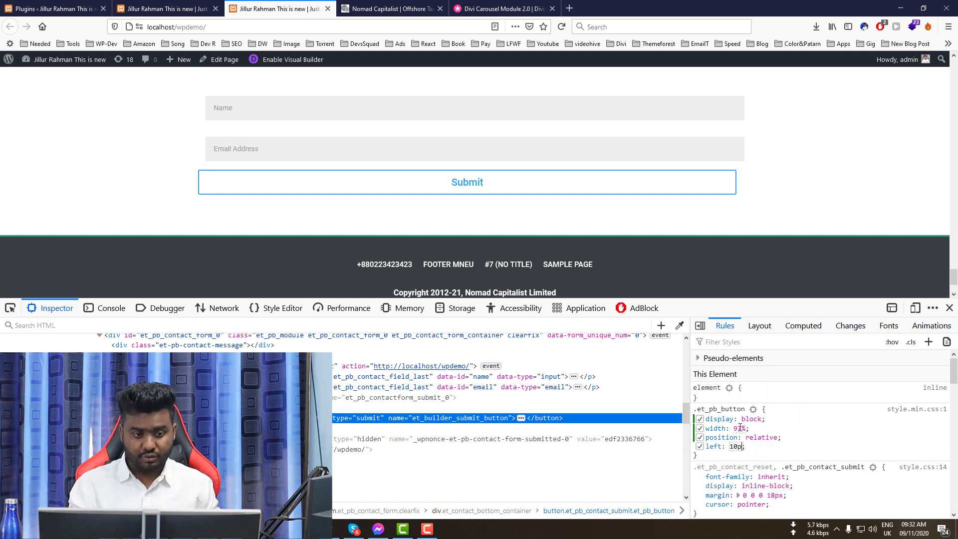
key("Up")
key("Up")
key("Up")
key("Up")
key("Up")
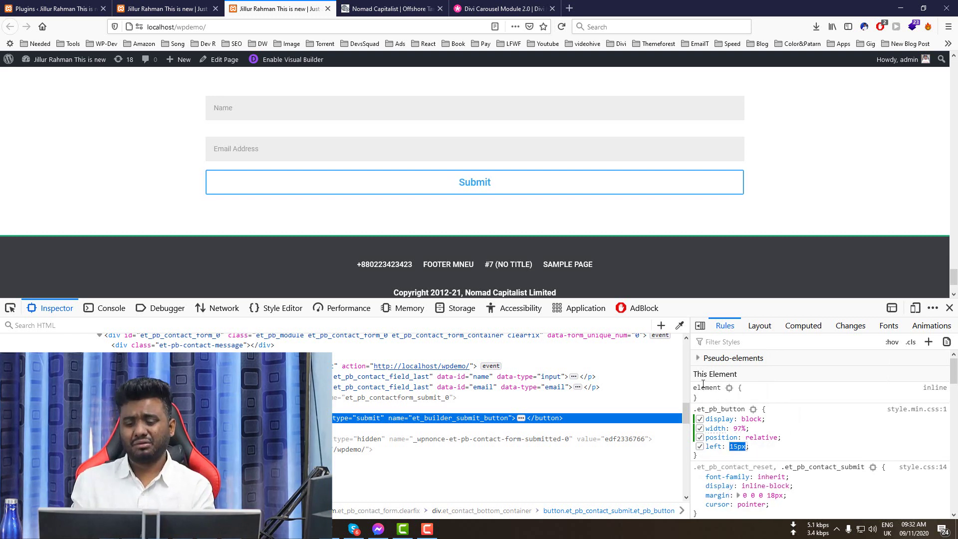
key("Return")
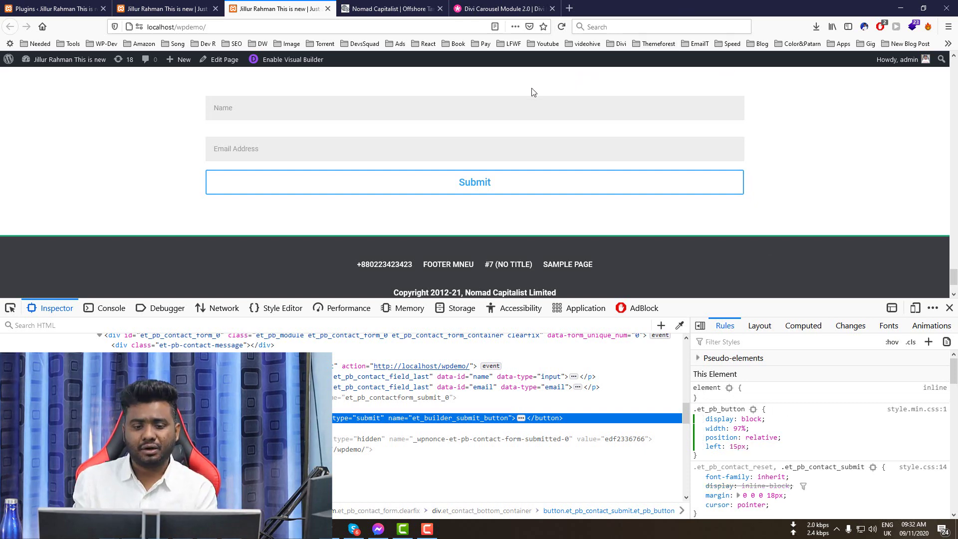
Return to the Divi builder tab and review the page from the contact form up to the hero section.
scroll(532, 92, "down", 2)
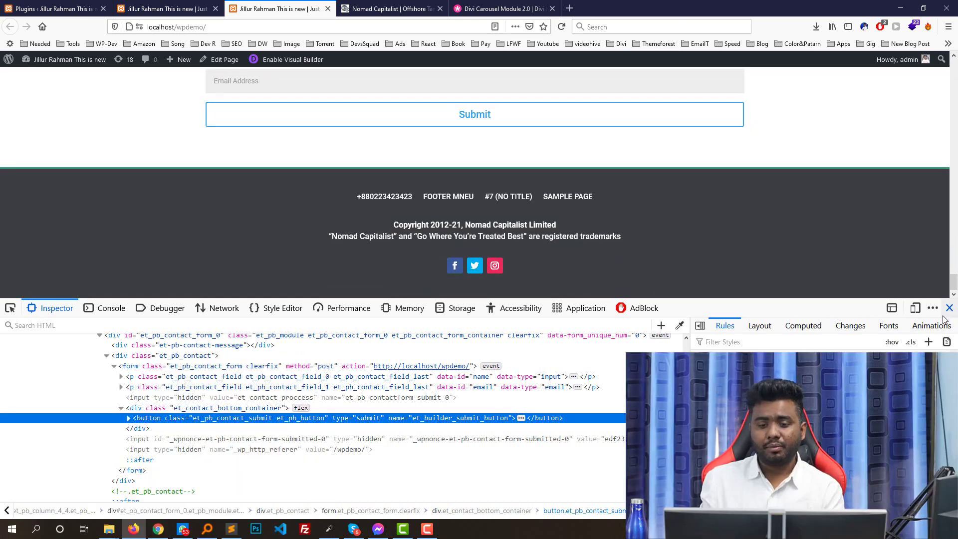
key("ctrl+Page_Up")
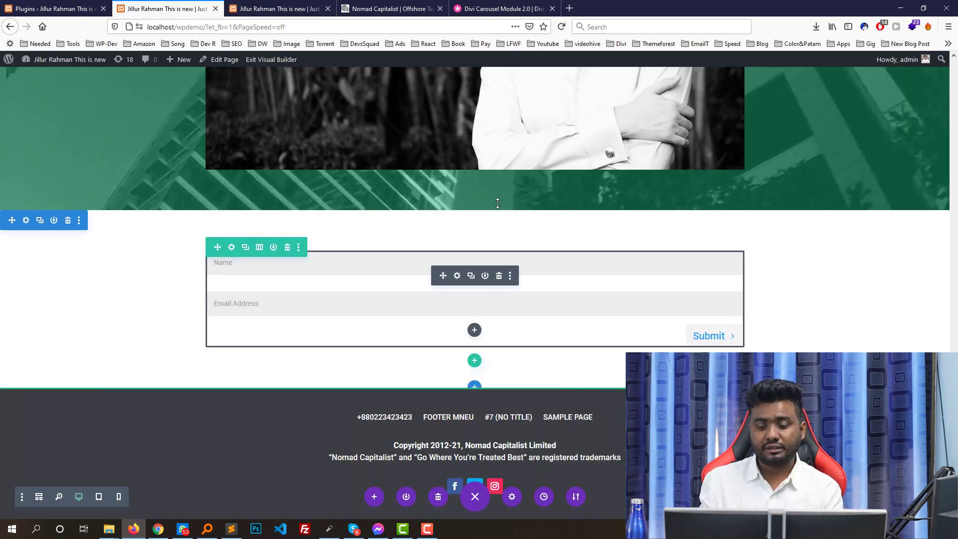
left_click(33, 6)
key("ctrl+Page_Down")
key("ctrl+Page_Up")
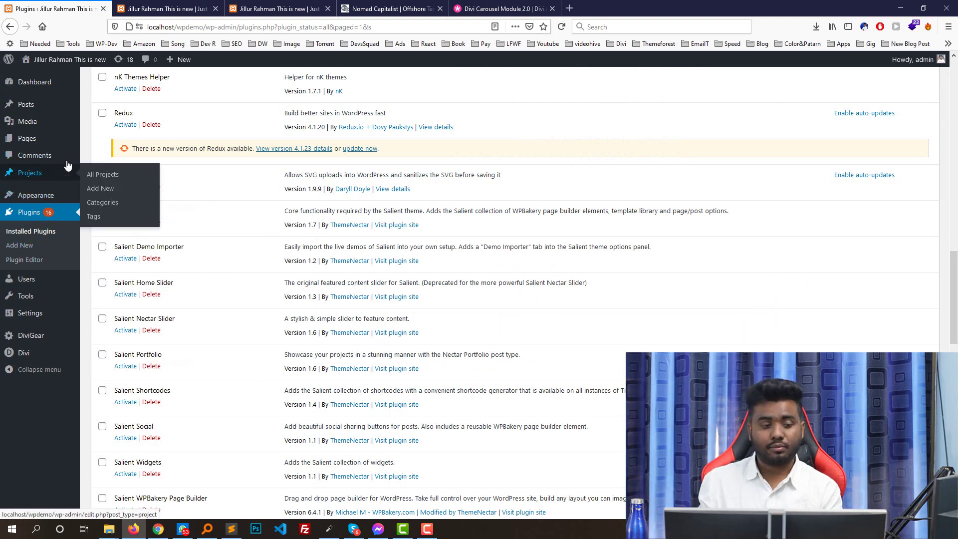
key("ctrl+Page_Down")
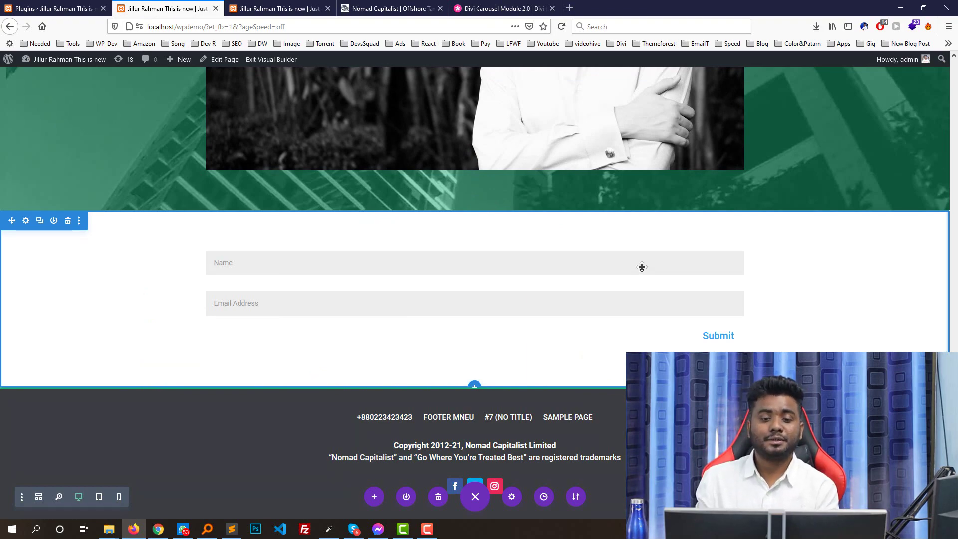
scroll(642, 270, "up", 15)
scroll(643, 271, "up", 20)
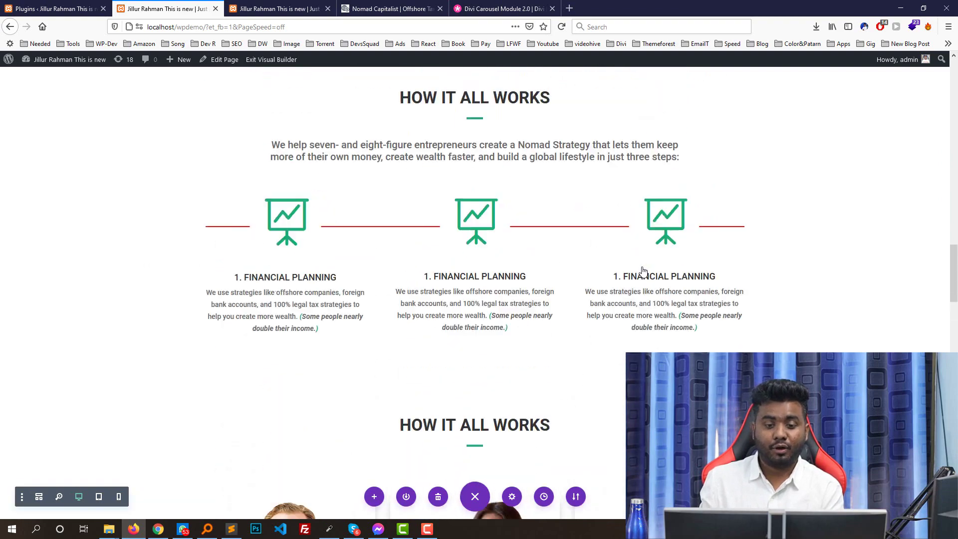
scroll(643, 271, "up", 2)
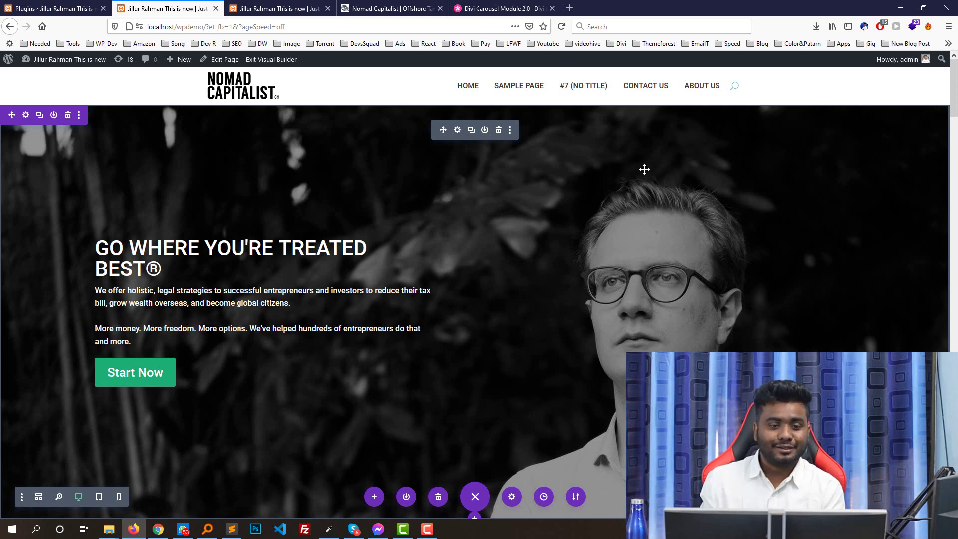
Compare the reference site's email sign-up section with the demo front end's contact form and the sections above it.
left_click(392, 8)
scroll(458, 149, "up", 2)
mouse_move(440, 68)
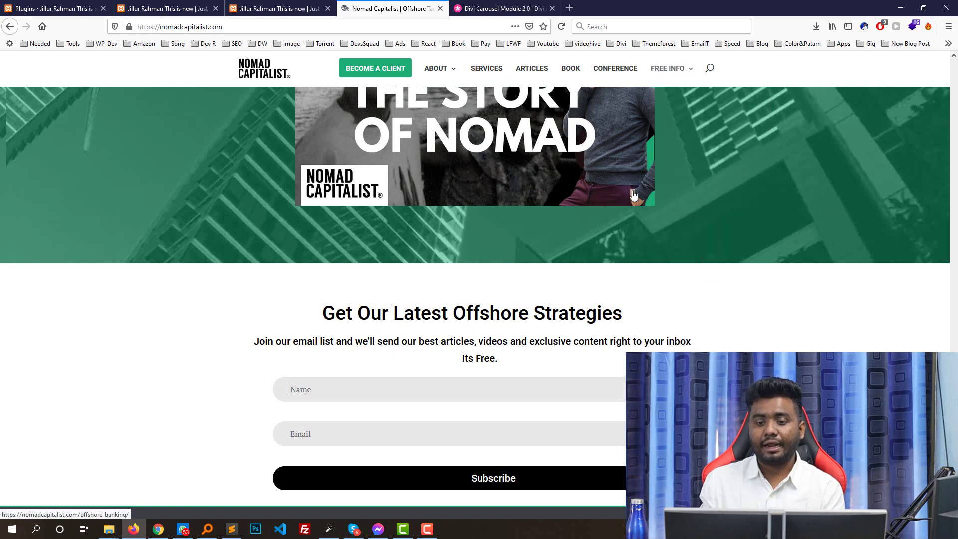
left_click(167, 9)
left_click(280, 9)
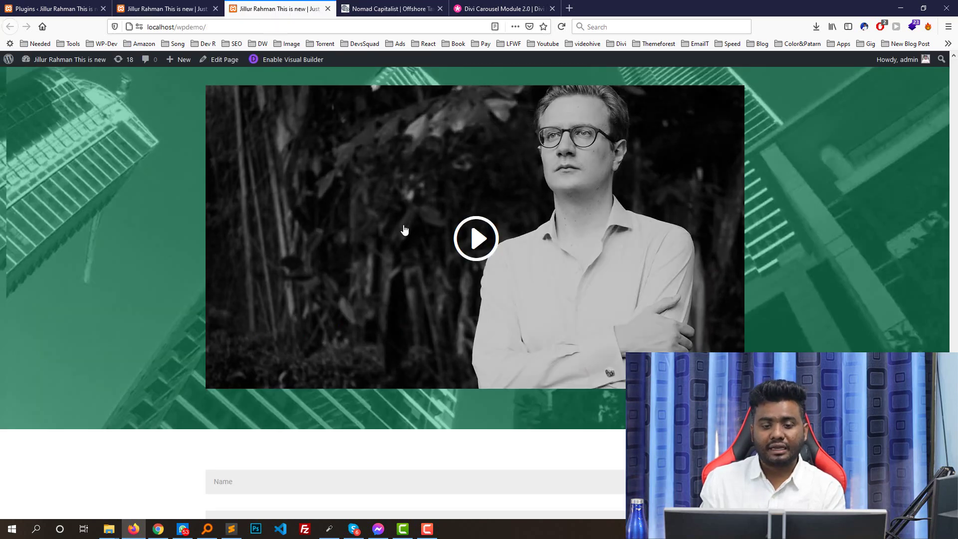
scroll(259, 290, "down", 3)
scroll(259, 291, "down", 1)
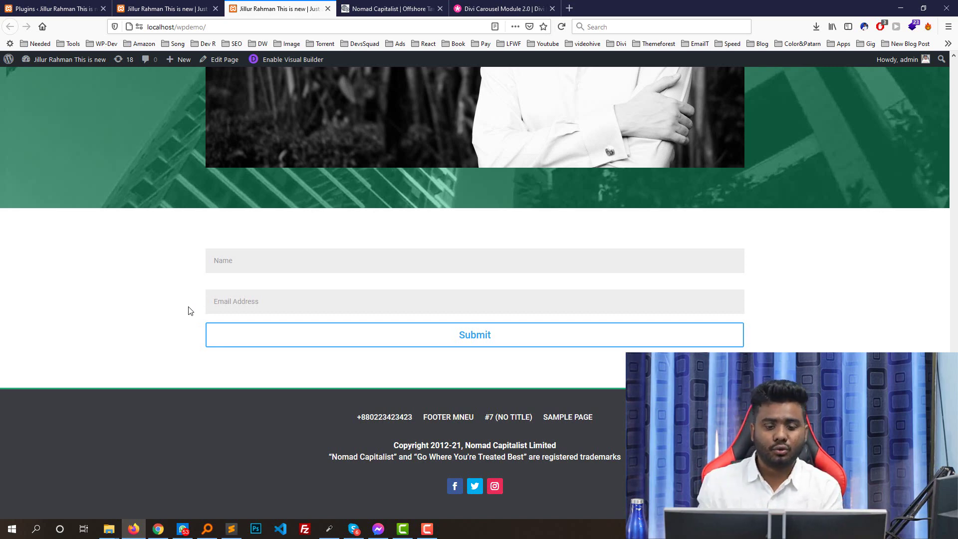
scroll(470, 319, "up", 4)
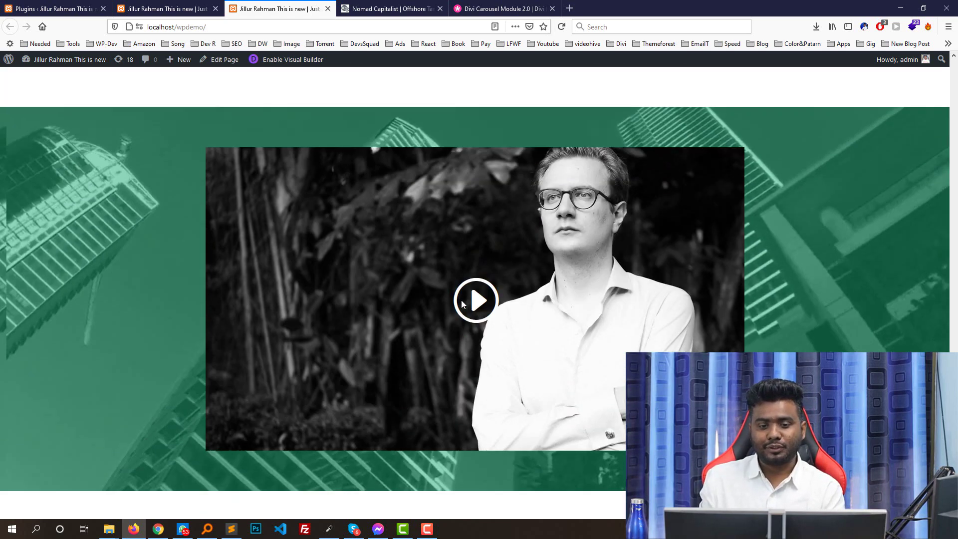
scroll(461, 301, "up", 7)
scroll(487, 366, "down", 4)
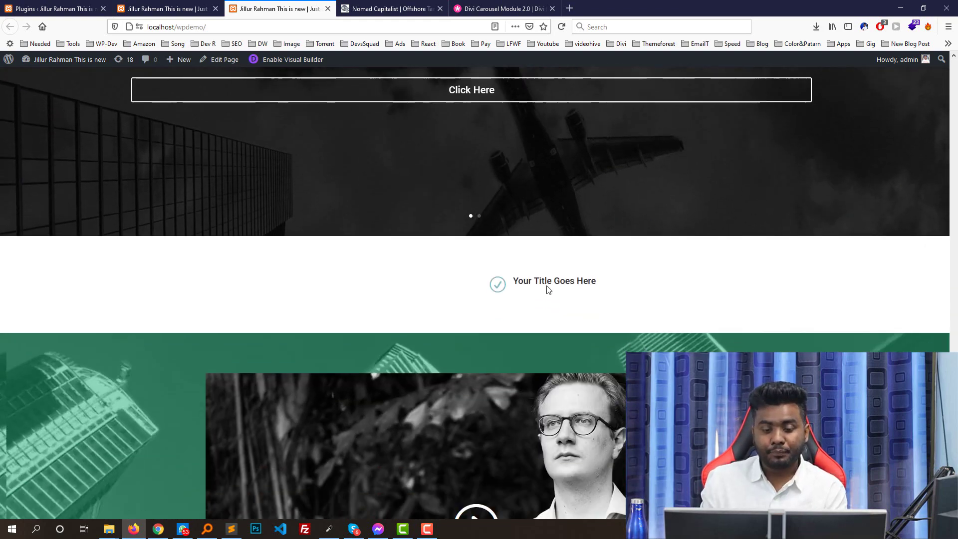